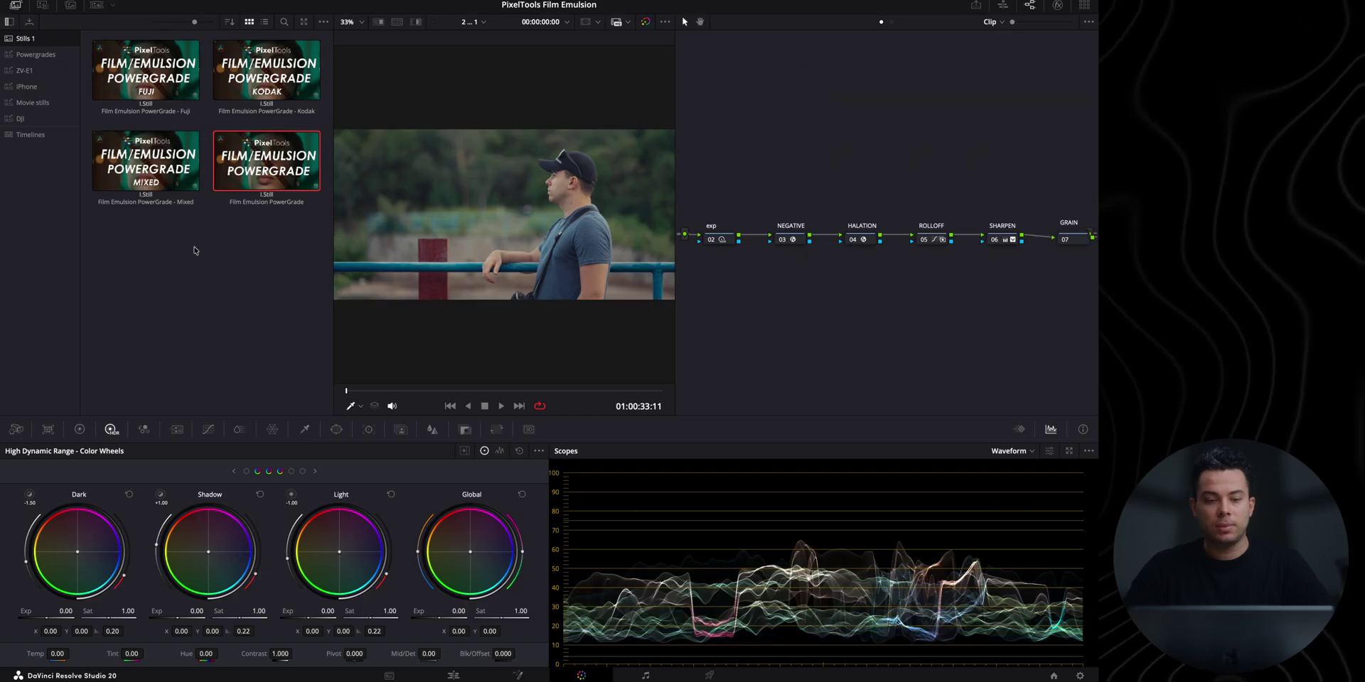
# Step: Apply the Kodak still's look, check the NEGATIVE node keeps its Kodak DCTL, then apply the full PowerGrade
pyautogui.middleClick(262, 78)
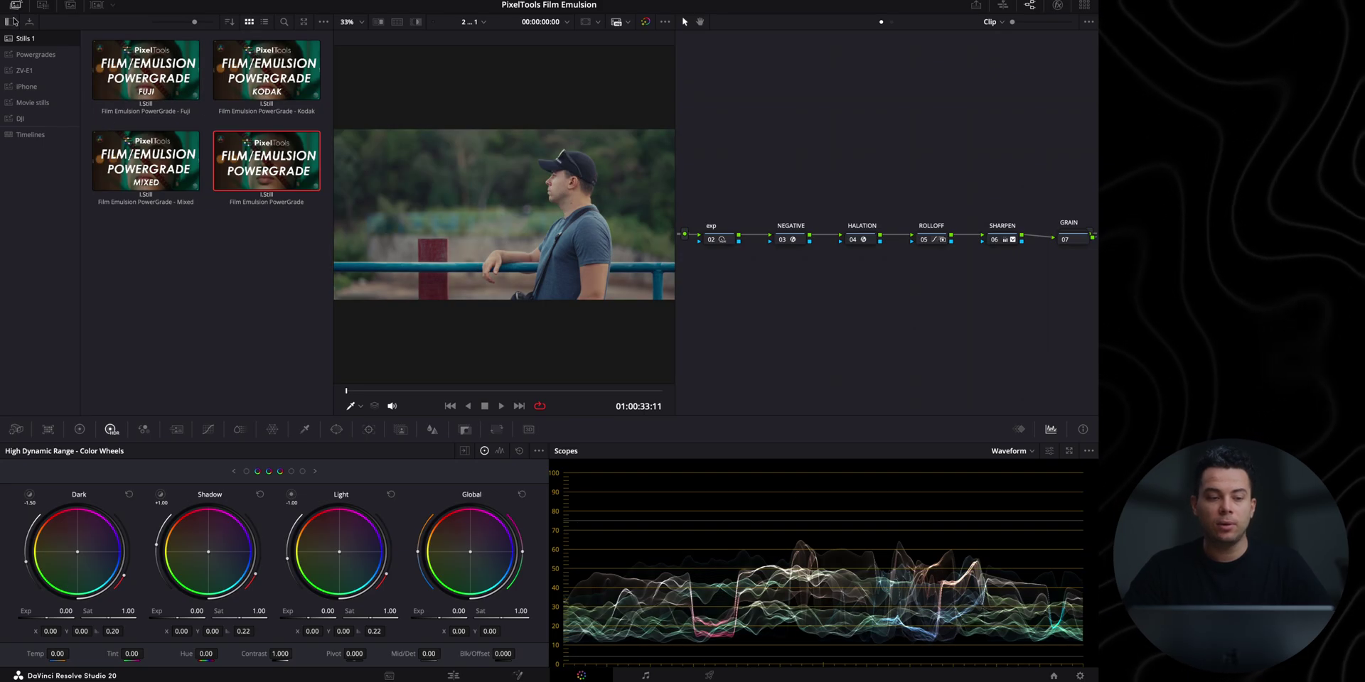
pyautogui.click(17, 6)
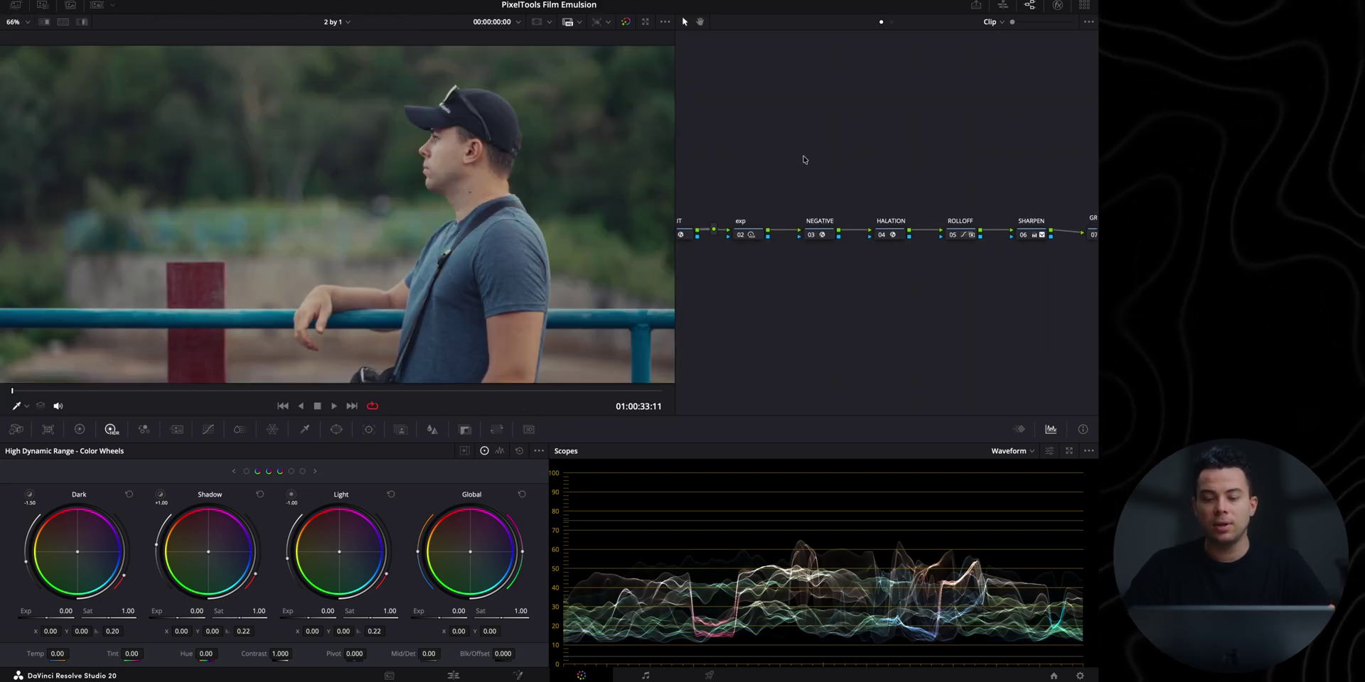
pyautogui.click(823, 237)
pyautogui.moveTo(824, 239); pyautogui.dragTo(822, 142)
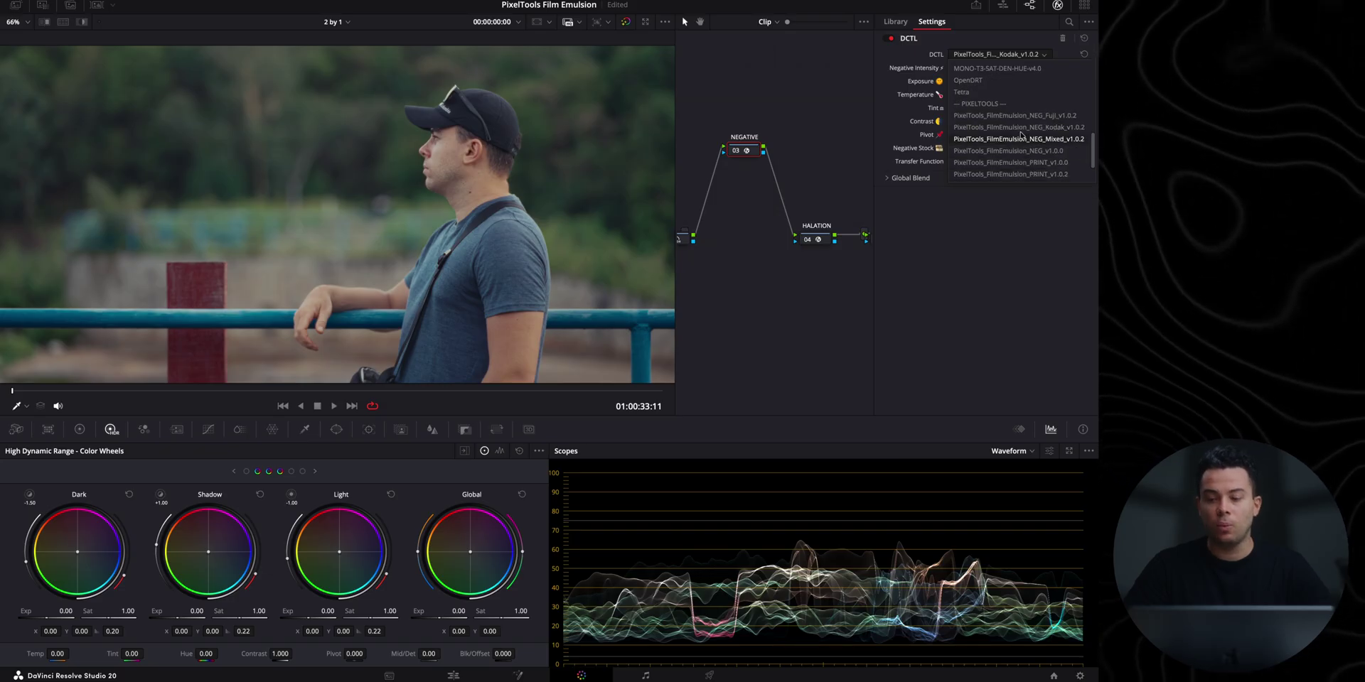
pyautogui.click(784, 101)
pyautogui.click(15, 5)
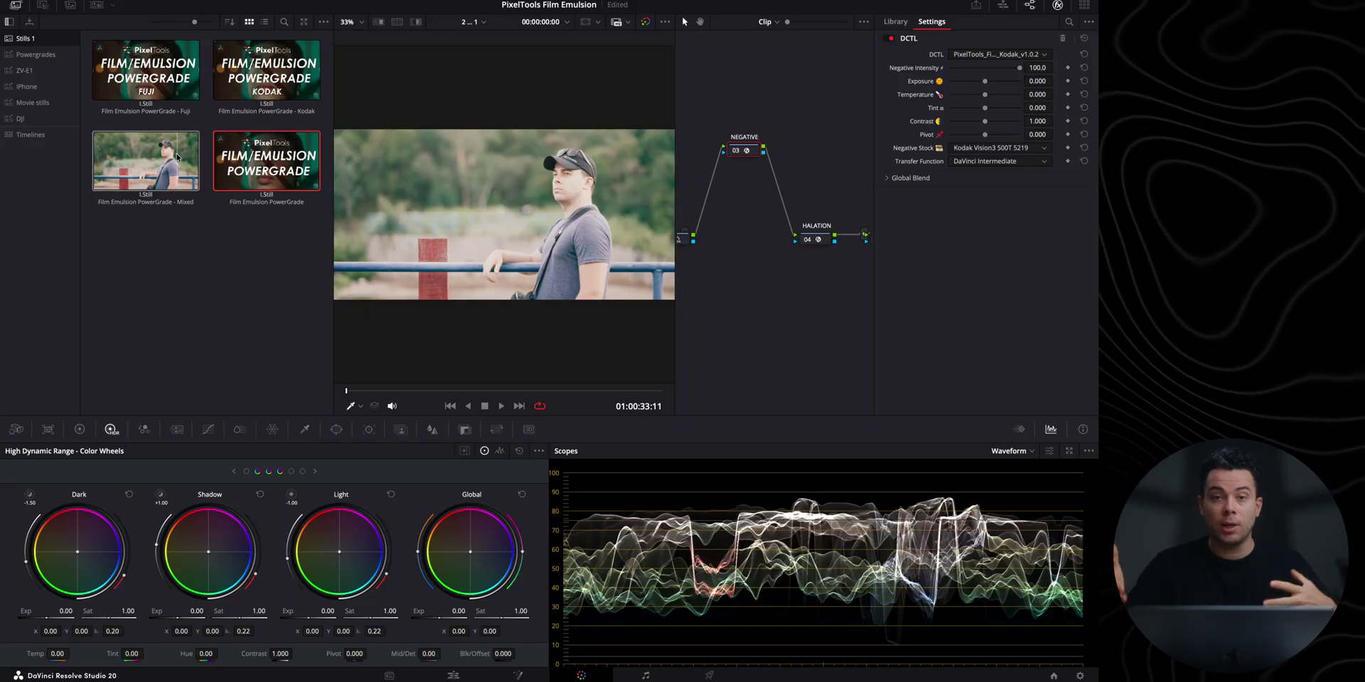
pyautogui.click(959, 280)
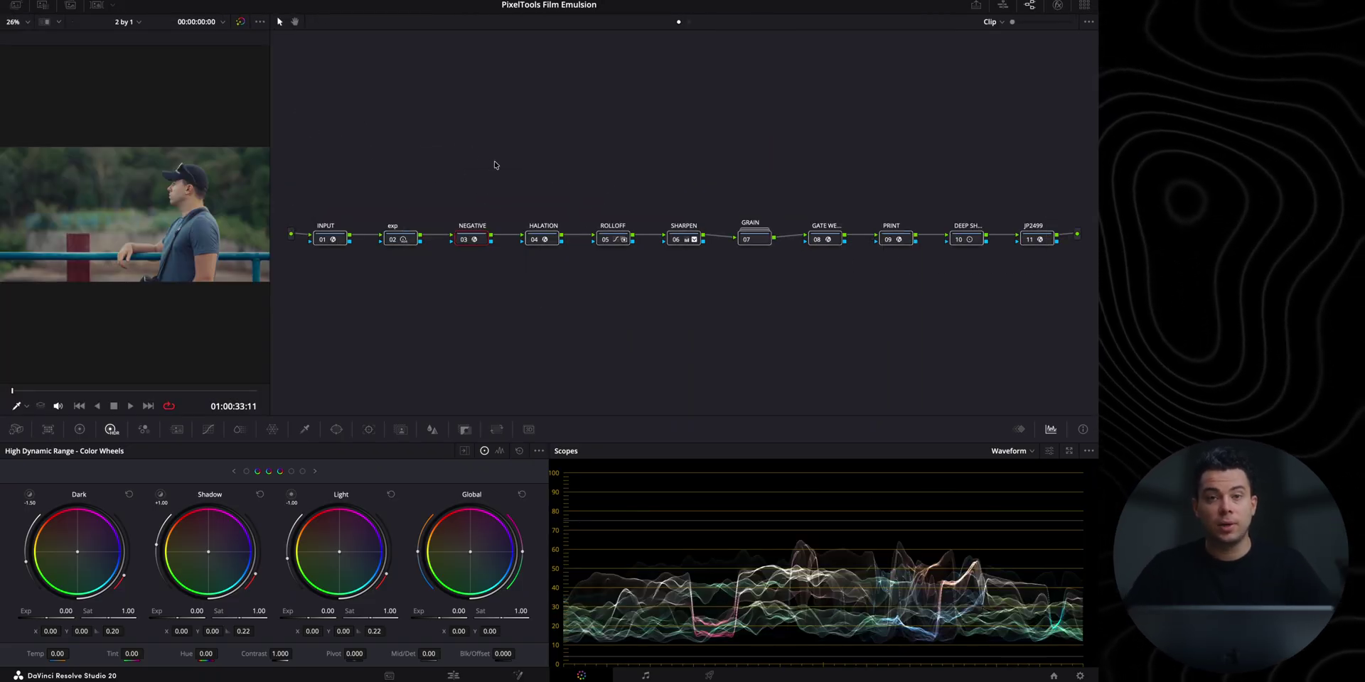
# Step: Review Color Management (DaVinci YRGB, DaVinci WG/Intermediate timeline, Rec.709-A output), then lift the INPUT node above the chain
pyautogui.click(1079, 676)
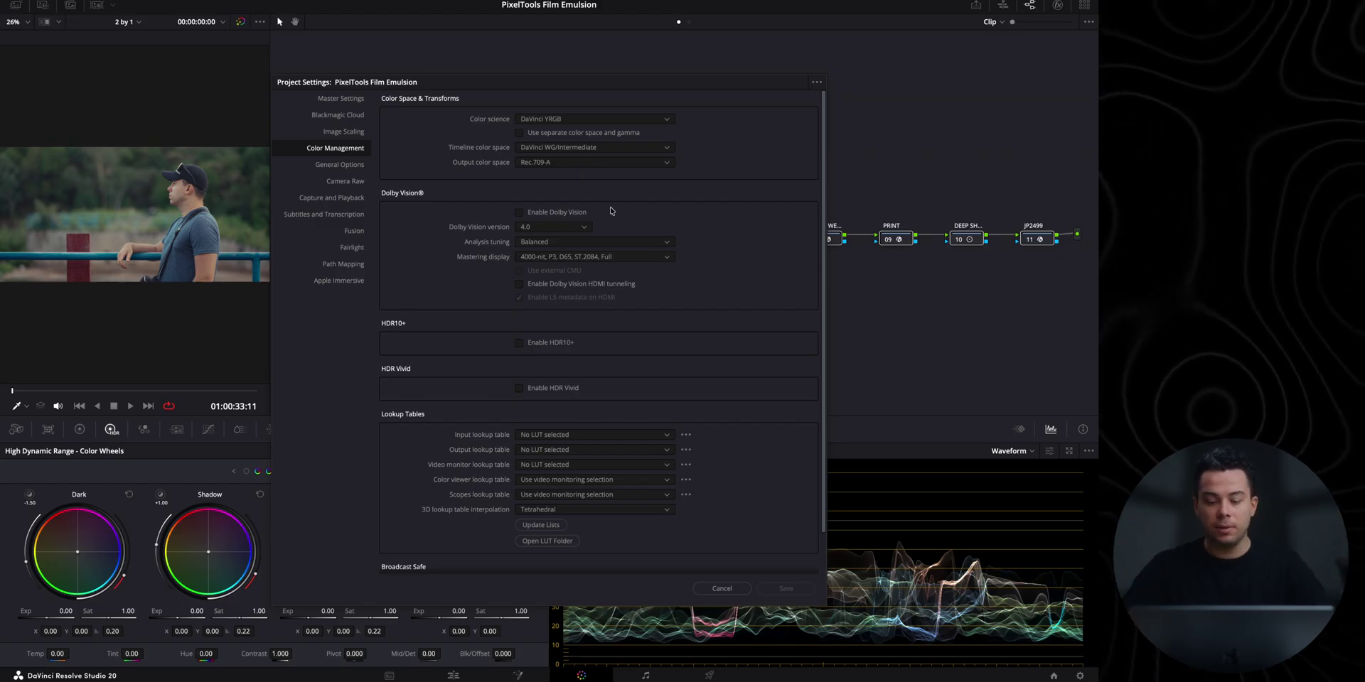
pyautogui.press('Escape')
pyautogui.moveTo(333, 242); pyautogui.dragTo(501, 146)
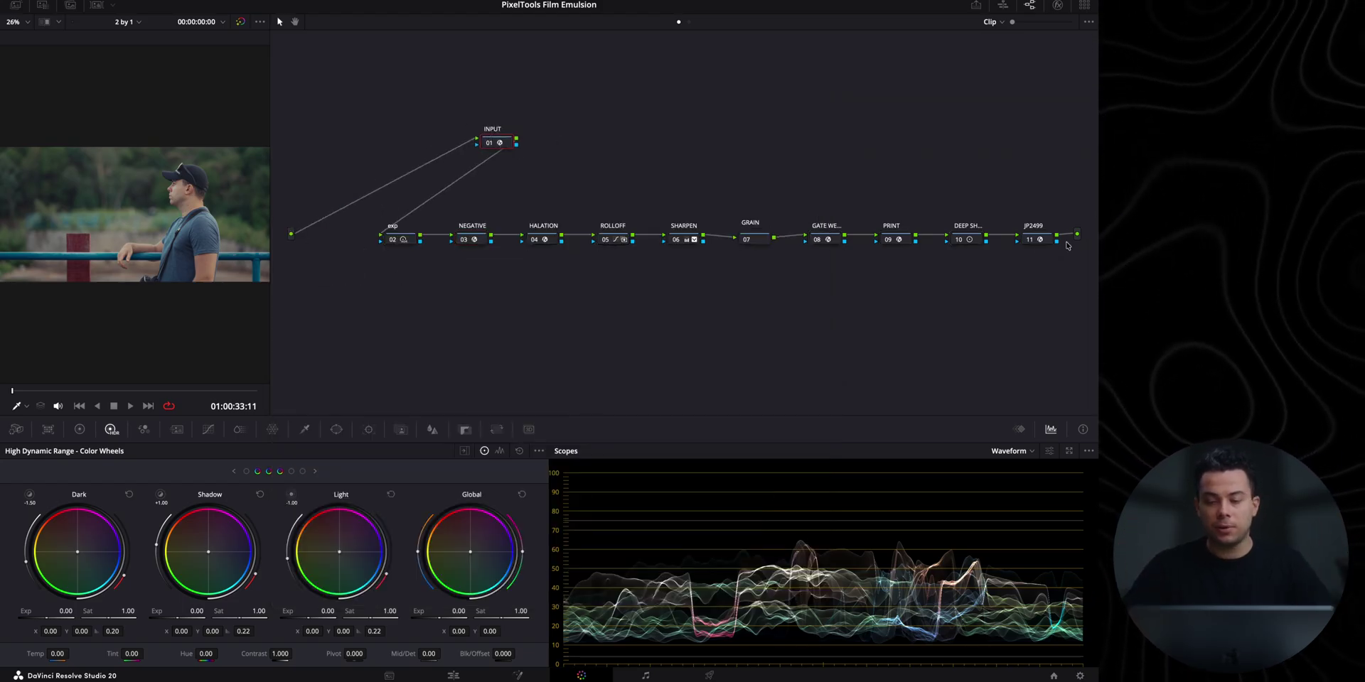
# Step: Lift JP2499 out of the chain and review INPUT's Sony S-Gamut3.Cine/S-Log3 to DaVinci Wide Gamut transform
pyautogui.moveTo(1037, 243); pyautogui.dragTo(726, 148)
pyautogui.moveTo(500, 146); pyautogui.dragTo(501, 144)
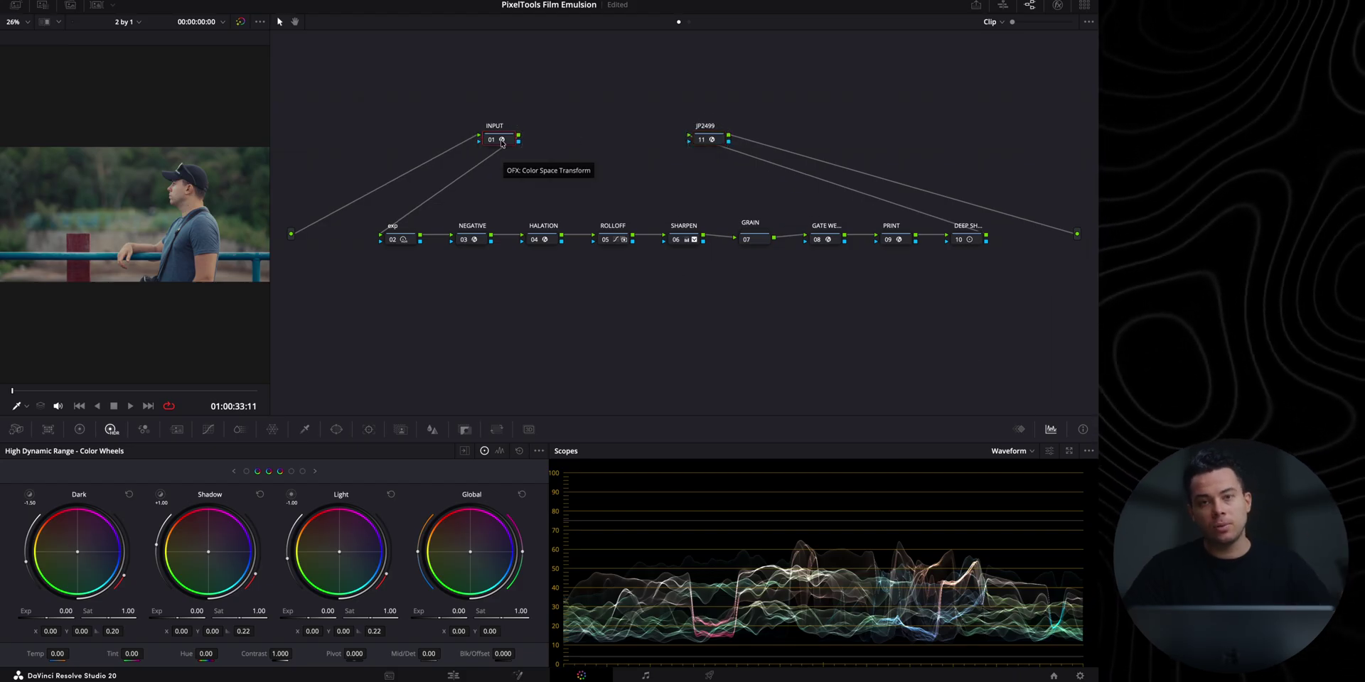
pyautogui.click(1057, 5)
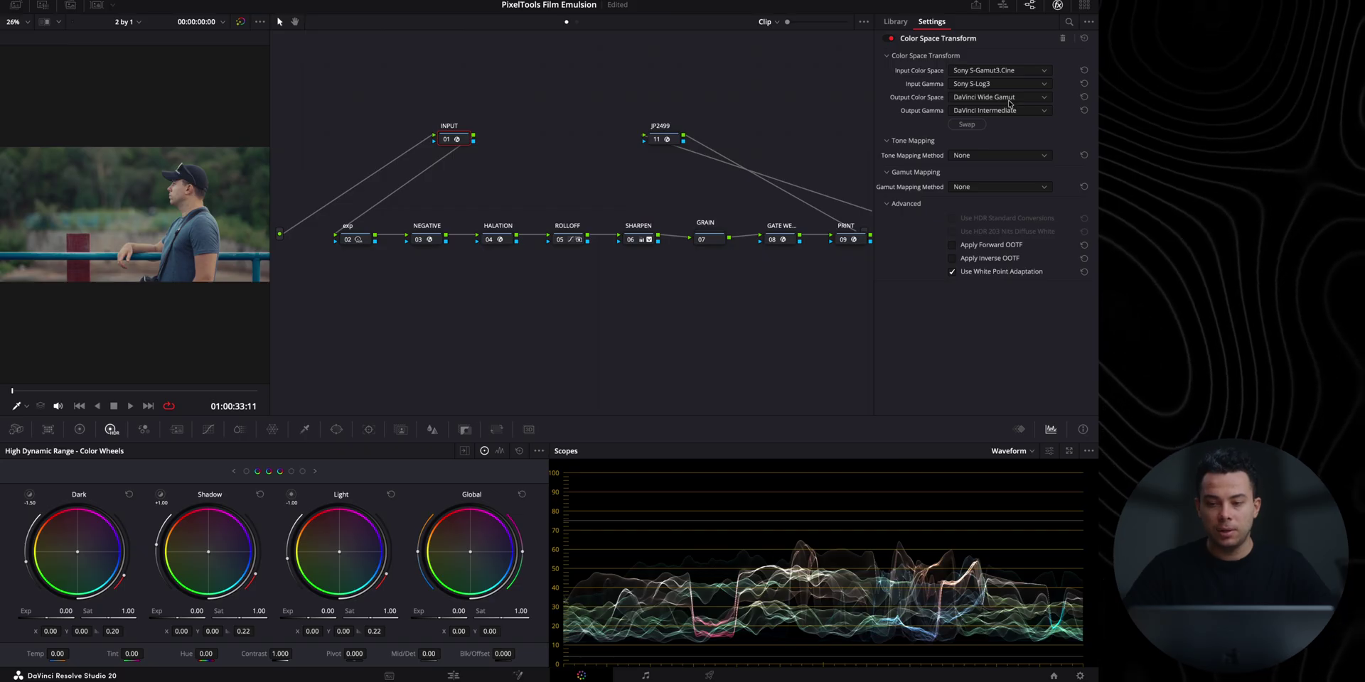
pyautogui.click(668, 140)
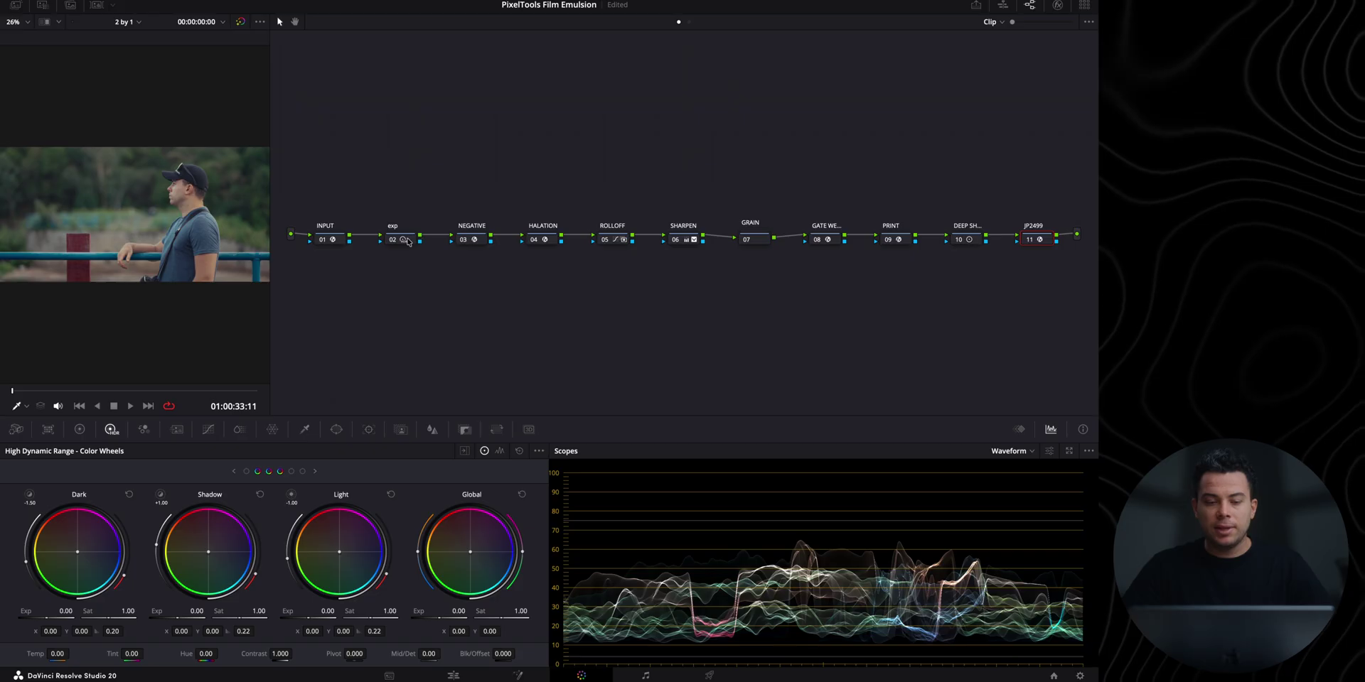
# Step: Pull the exp node out, toggle it off and on to compare, then put it back inline enabled
pyautogui.moveTo(398, 238)
pyautogui.mouseDown()
pyautogui.moveTo(426, 153)
pyautogui.moveTo(398, 357)
pyautogui.moveTo(427, 237)
pyautogui.moveTo(419, 194)
pyautogui.moveTo(394, 255)
pyautogui.mouseUp()
pyautogui.hotkey('ctrl', 'd')
pyautogui.click(395, 254)
pyautogui.click(392, 253)
pyautogui.click(395, 254)
pyautogui.moveTo(410, 255); pyautogui.dragTo(401, 242)
# Step: On NEGATIVE, set Negative Intensity to 100, test exposure at -4 then reset it, and lower contrast slightly
pyautogui.click(471, 236)
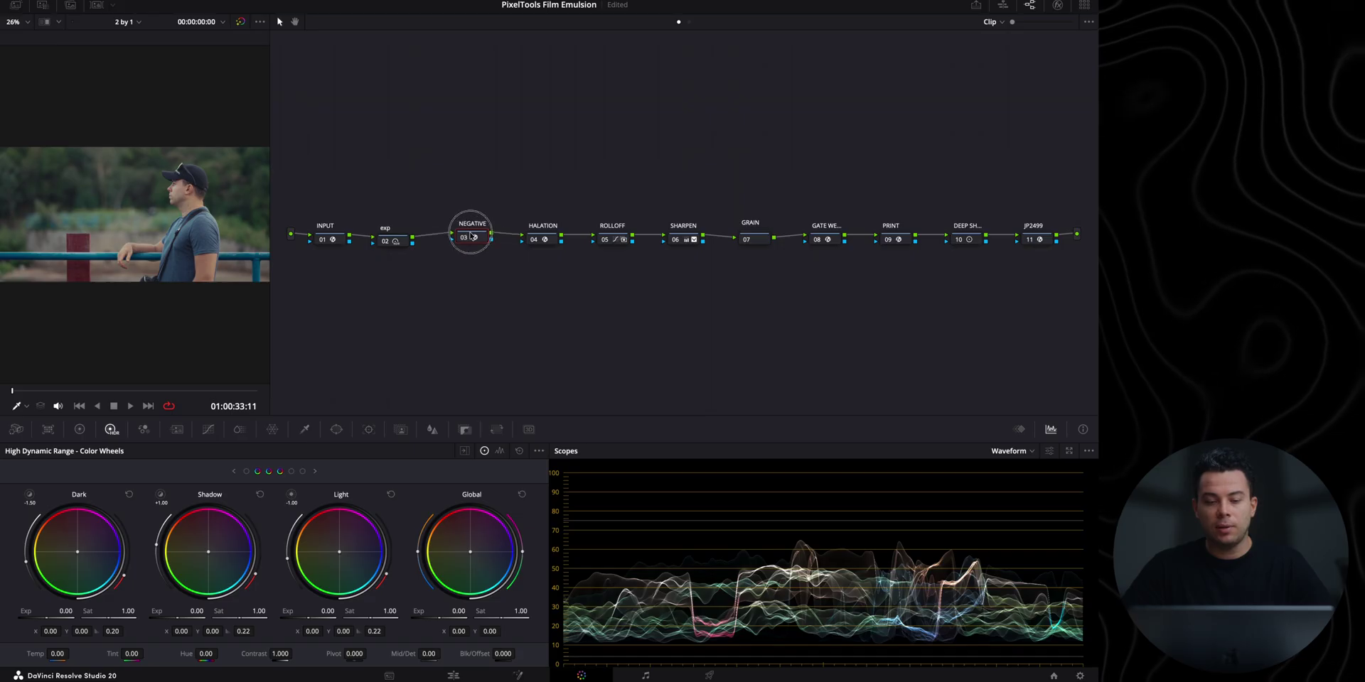
pyautogui.click(1057, 7)
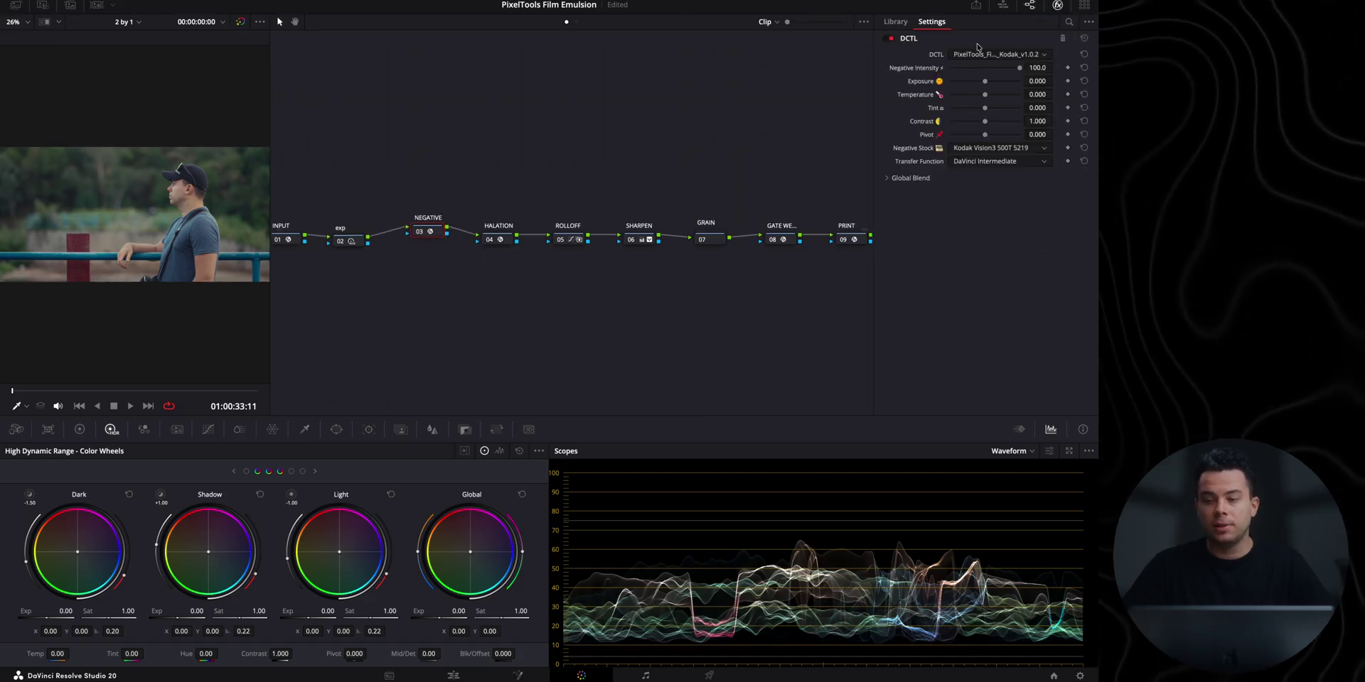
pyautogui.doubleClick(1014, 69)
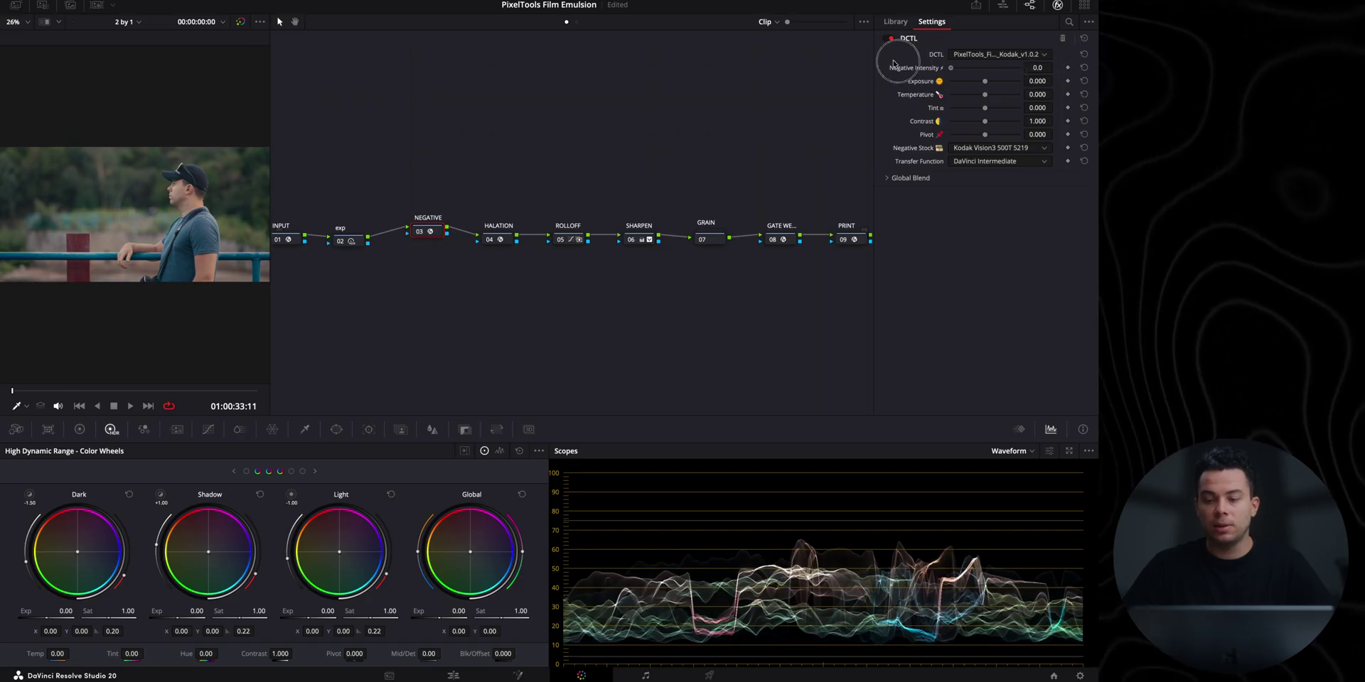
pyautogui.moveTo(985, 81); pyautogui.dragTo(950, 82)
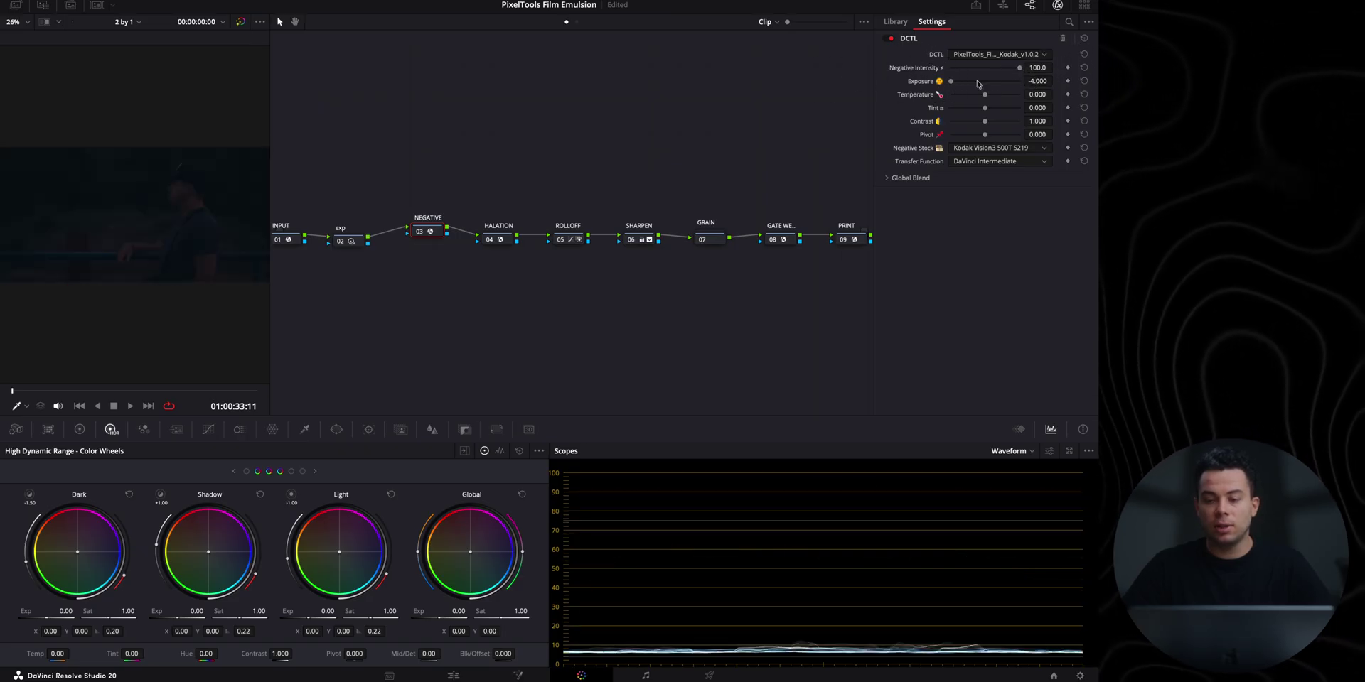
pyautogui.click(1086, 82)
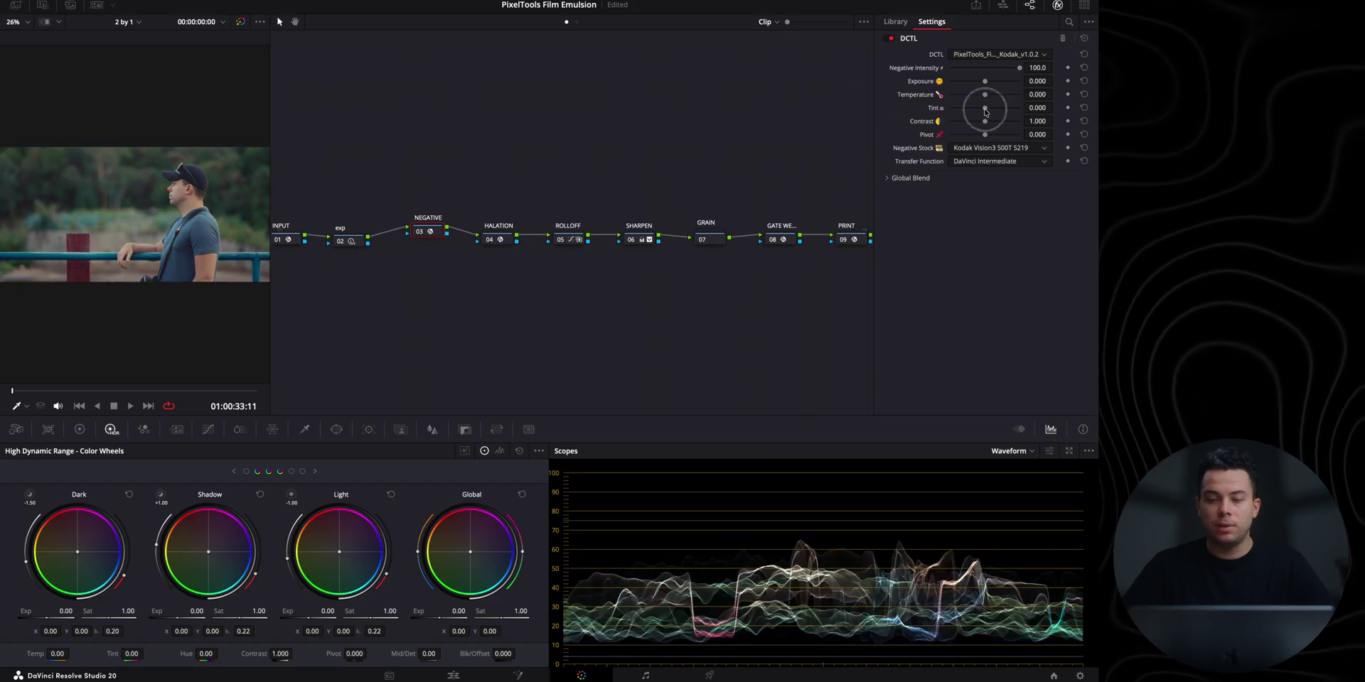
pyautogui.moveTo(985, 121); pyautogui.dragTo(1052, 140)
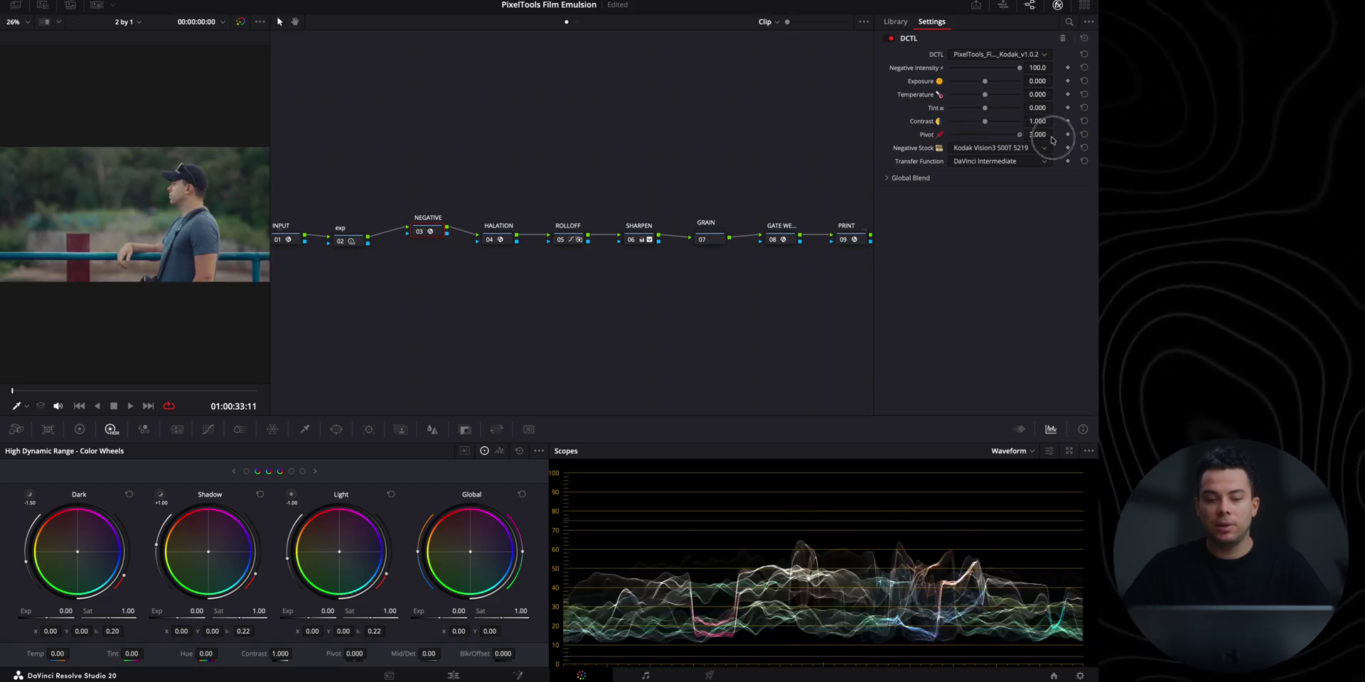
# Step: Review the Kodak negative stocks and transfer function options, keeping DaVinci Intermediate unchanged
pyautogui.click(995, 151)
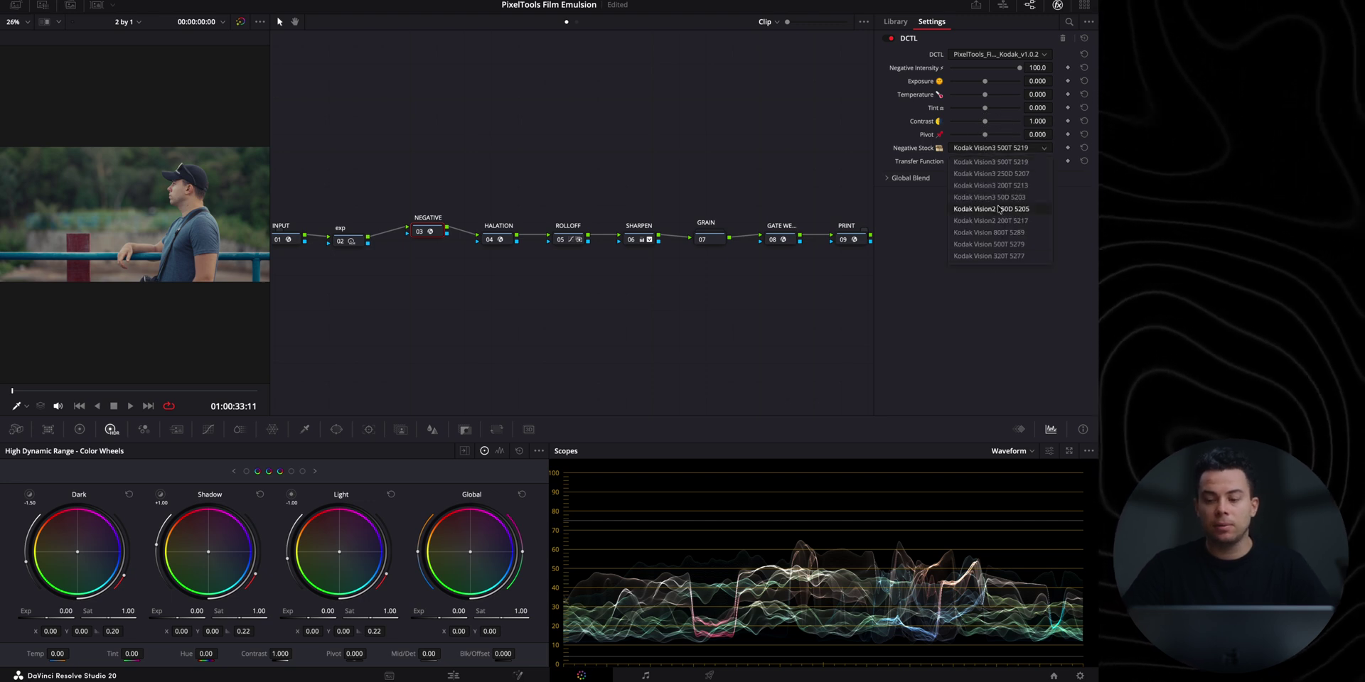
pyautogui.click(990, 162)
pyautogui.click(998, 162)
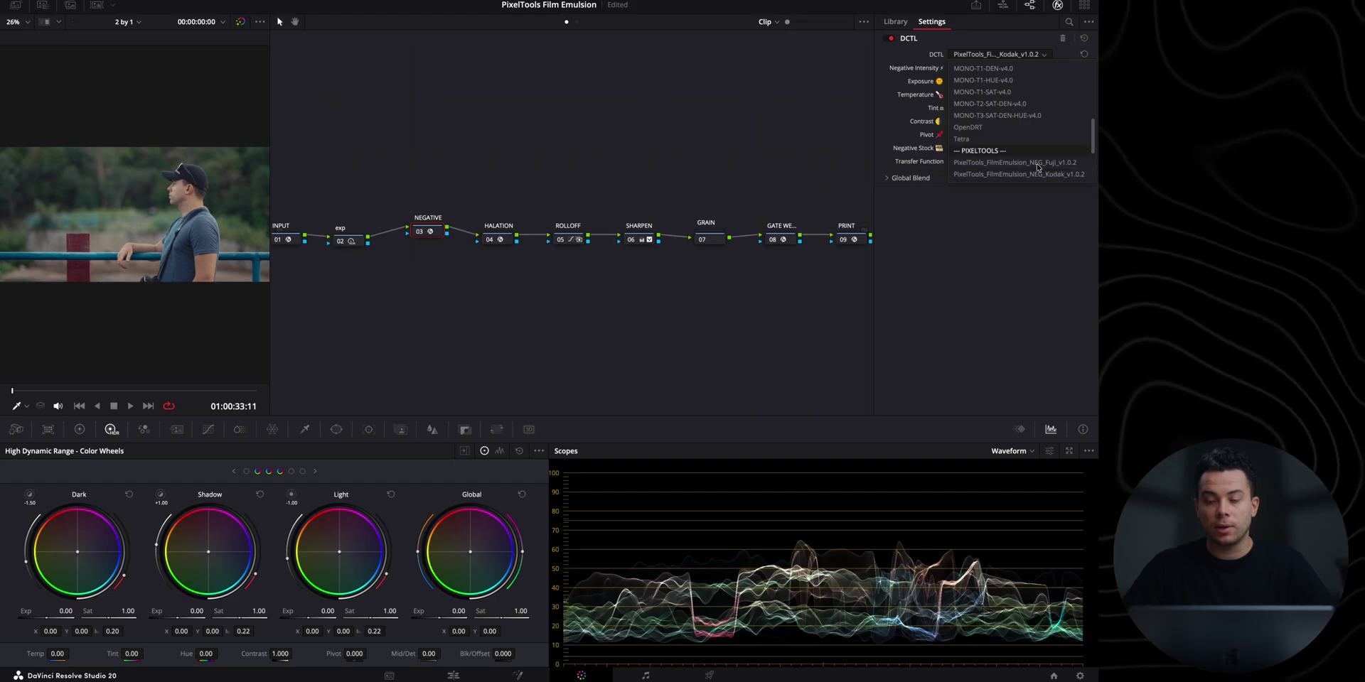
pyautogui.click(991, 162)
pyautogui.click(991, 161)
pyautogui.click(969, 290)
# Step: Audition the Fuji DCTL (Reala 500D 8692) and Mixed DCTL (Ektachrome 100D 5294), then return to Kodak
pyautogui.click(998, 54)
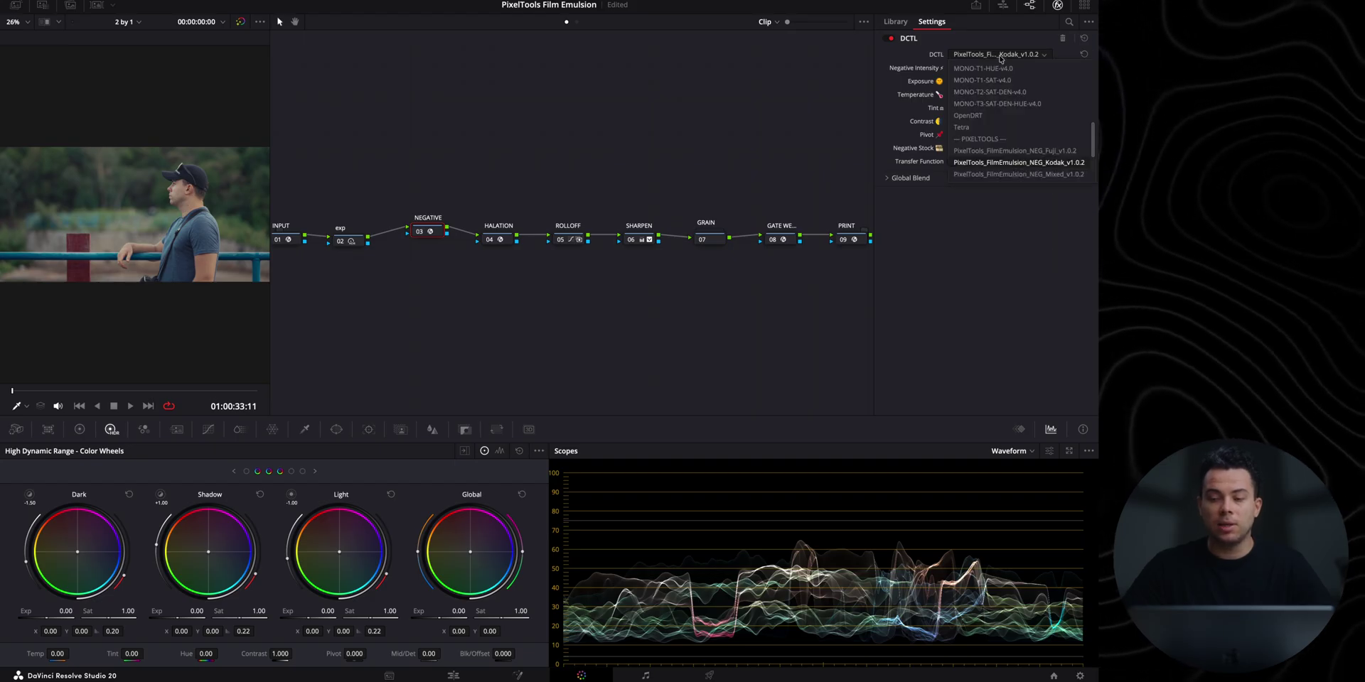
pyautogui.click(1019, 150)
pyautogui.click(985, 162)
pyautogui.click(991, 56)
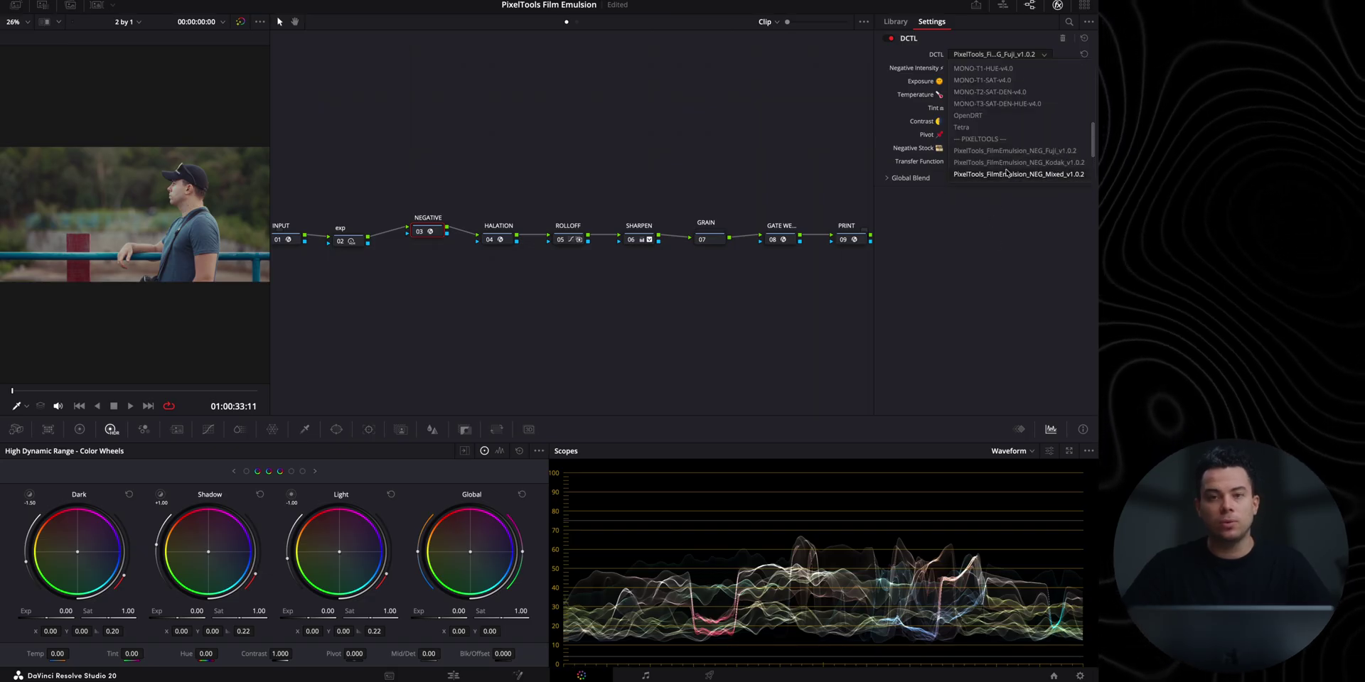
pyautogui.click(1006, 174)
pyautogui.click(988, 150)
pyautogui.click(994, 162)
pyautogui.click(995, 55)
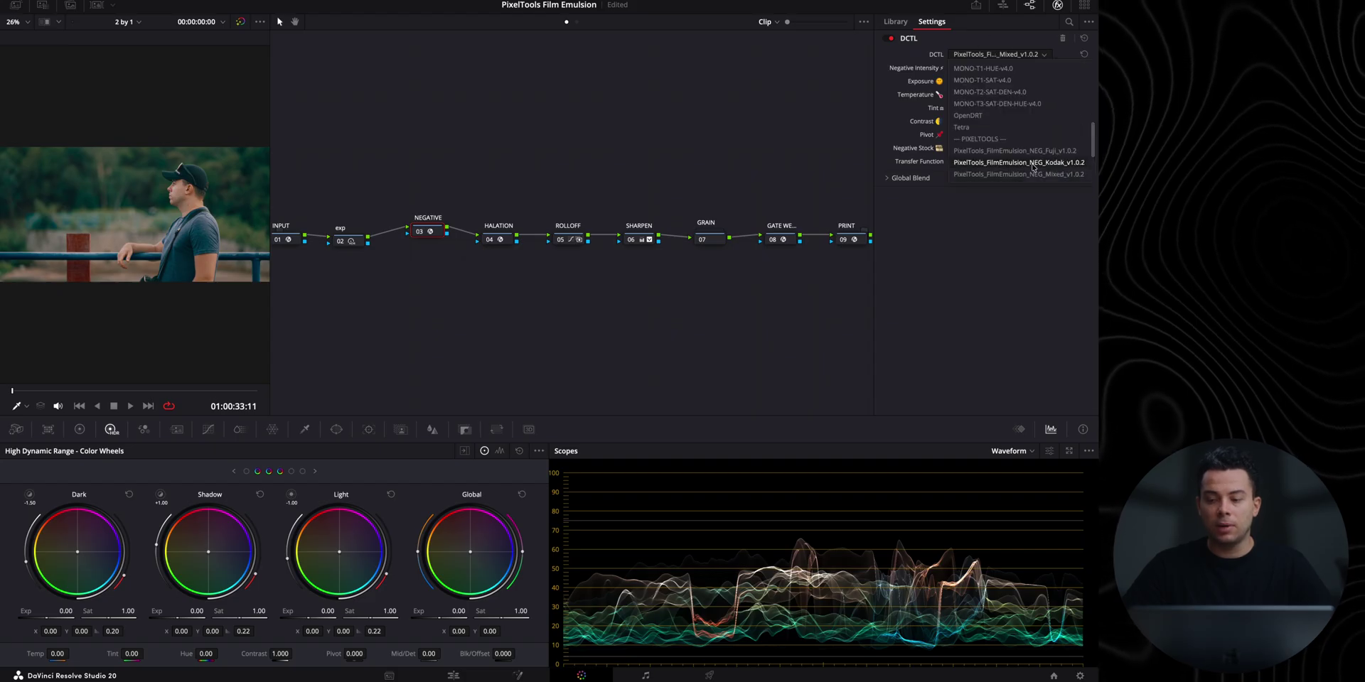
pyautogui.click(1033, 163)
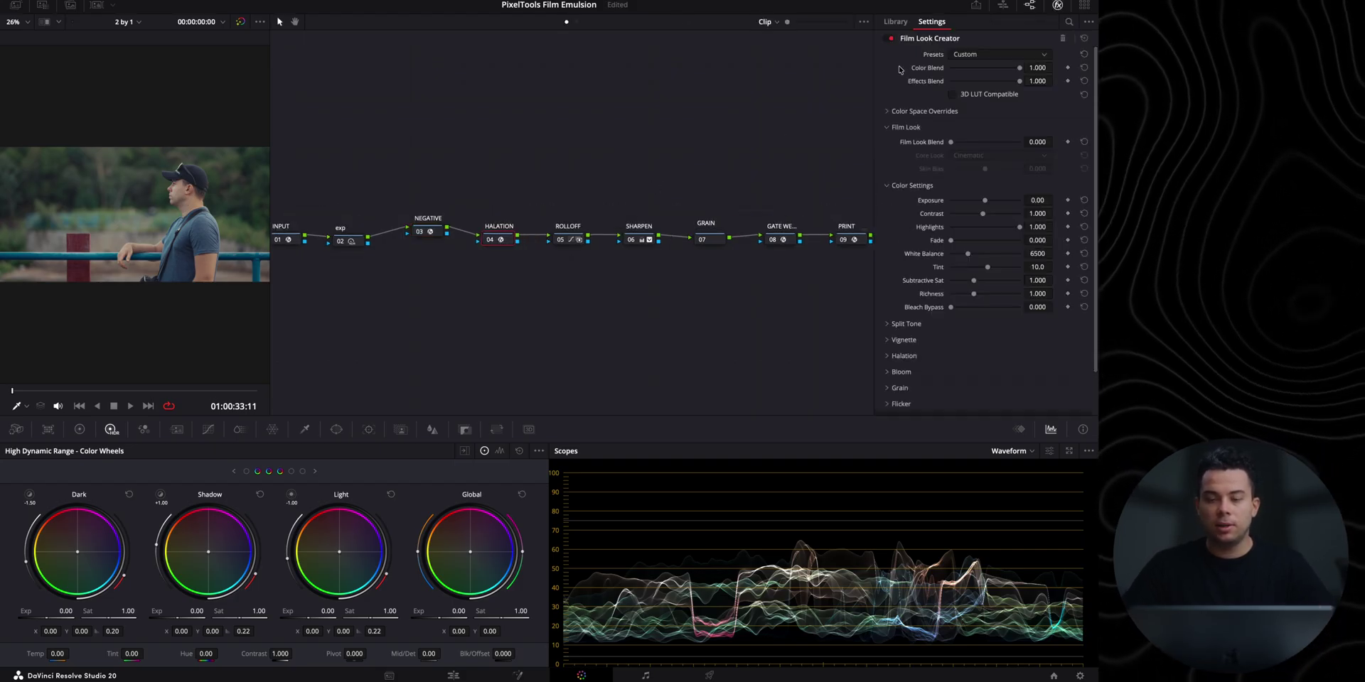
# Step: Expand Halation and switch Enable Halation off then back on to compare its effect on the face
pyautogui.scroll(-4, 924, 213)
pyautogui.click(903, 226)
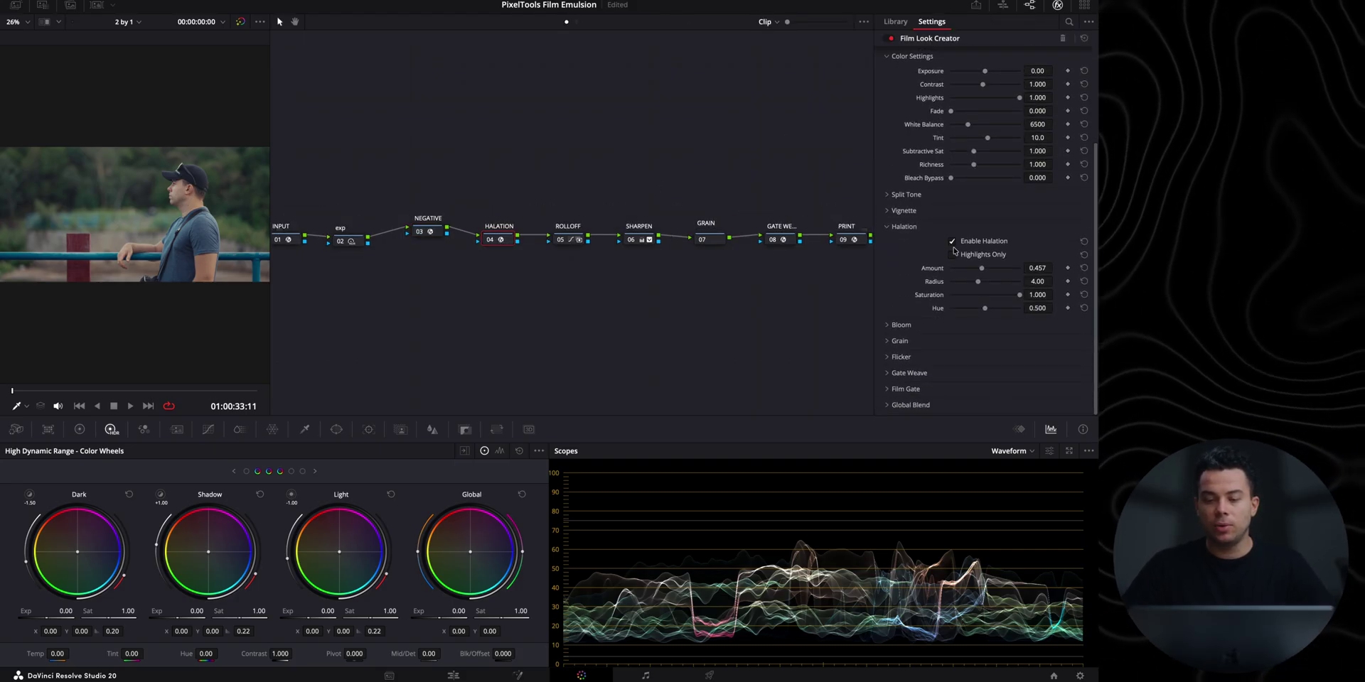
pyautogui.scroll(10, 259, 115)
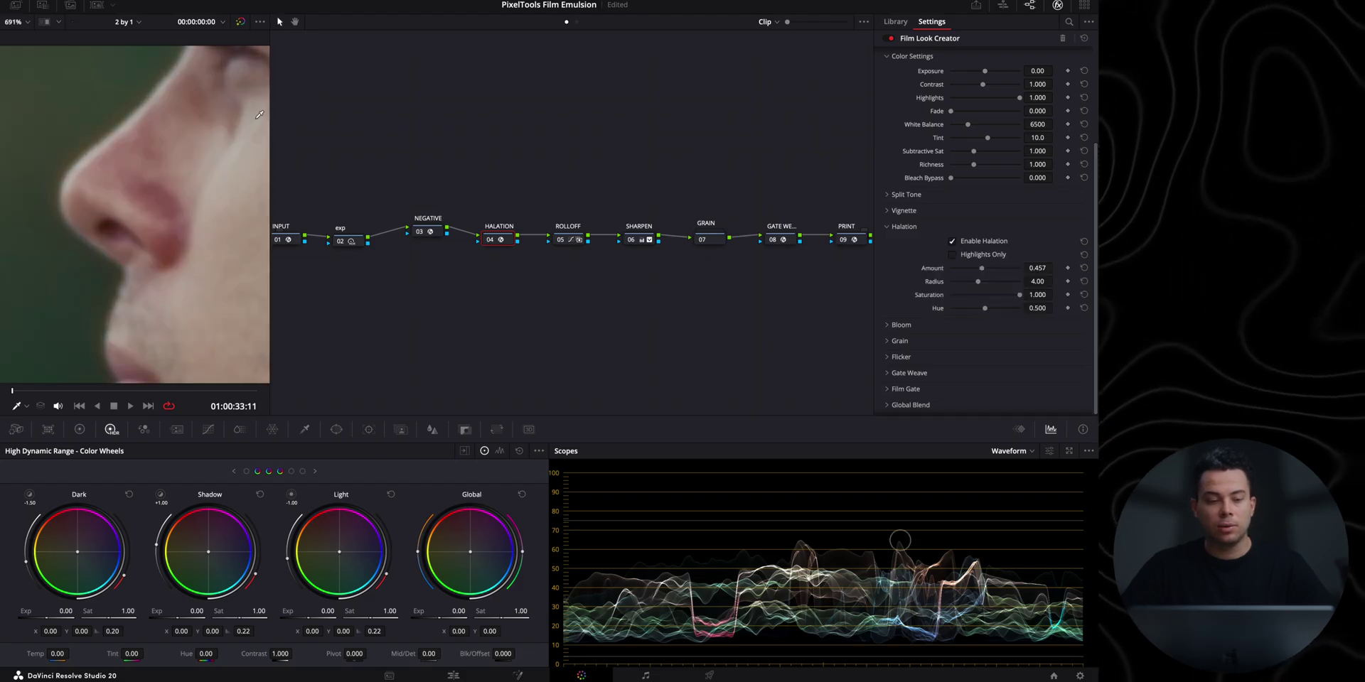
pyautogui.click(952, 242)
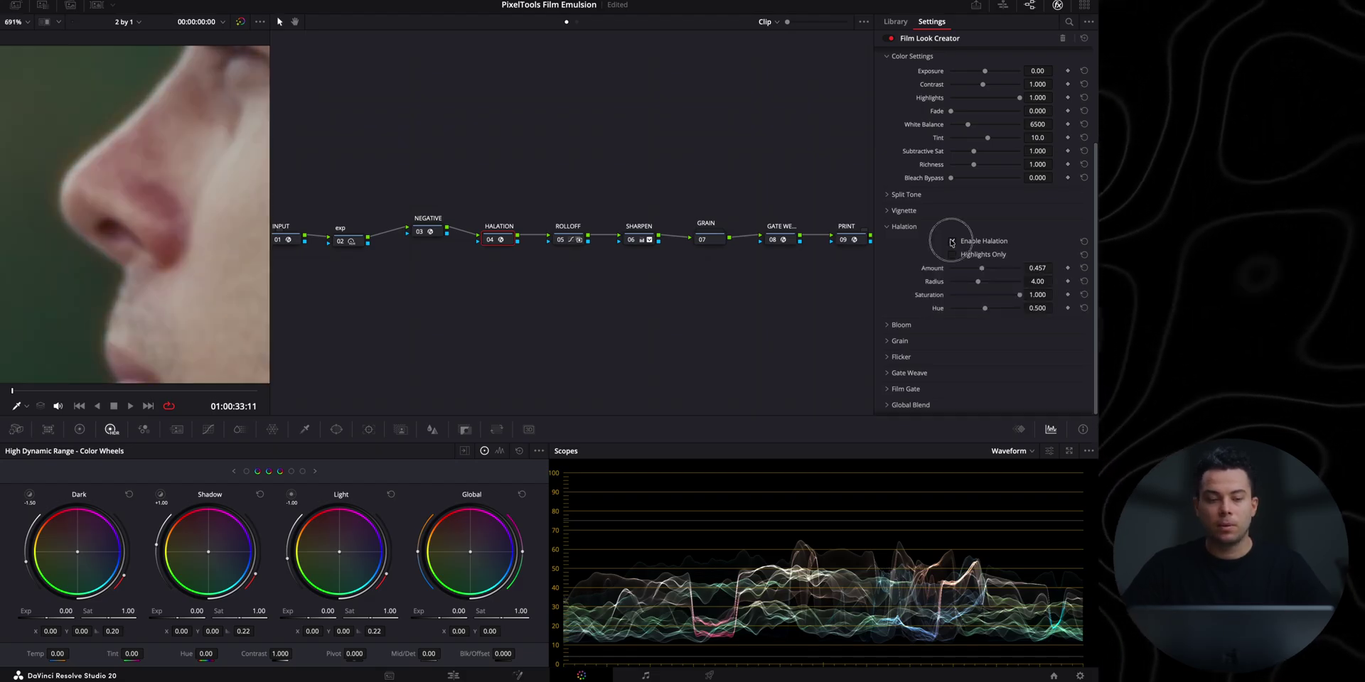
pyautogui.click(951, 243)
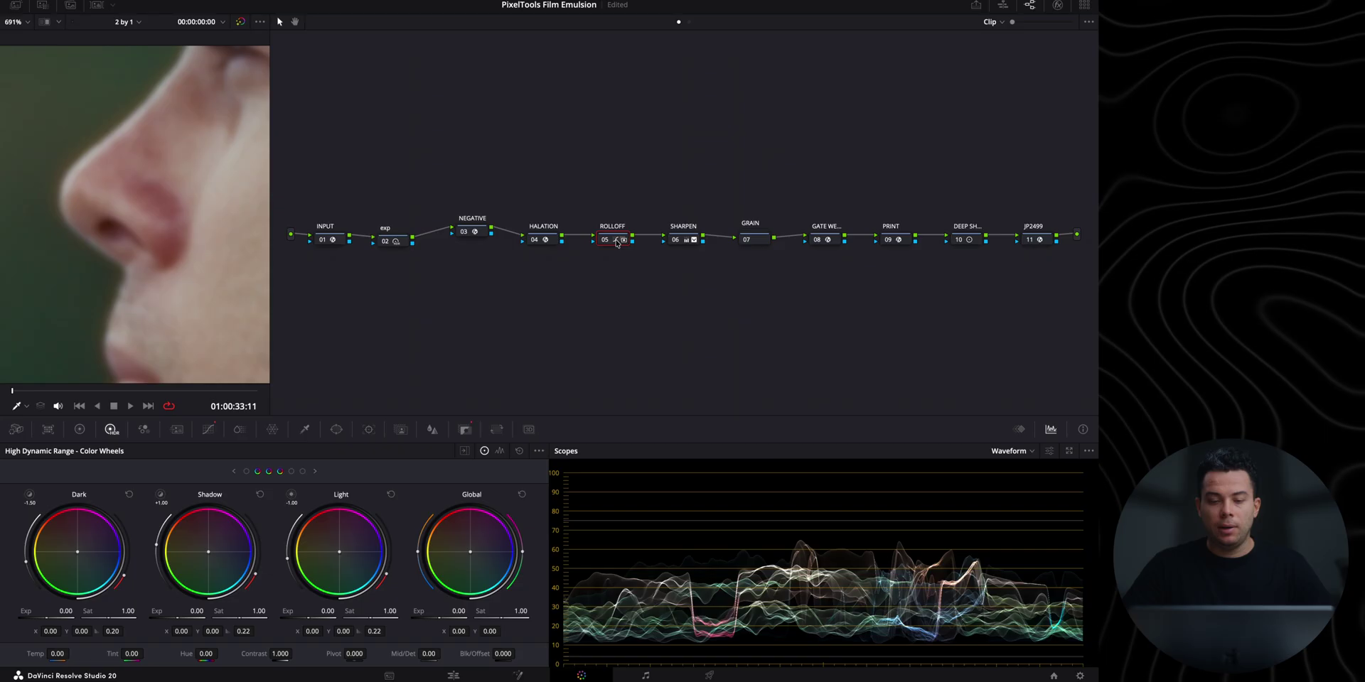
# Step: Review the custom curves, Key settings and the SHARPEN node's Blur settings
pyautogui.click(208, 429)
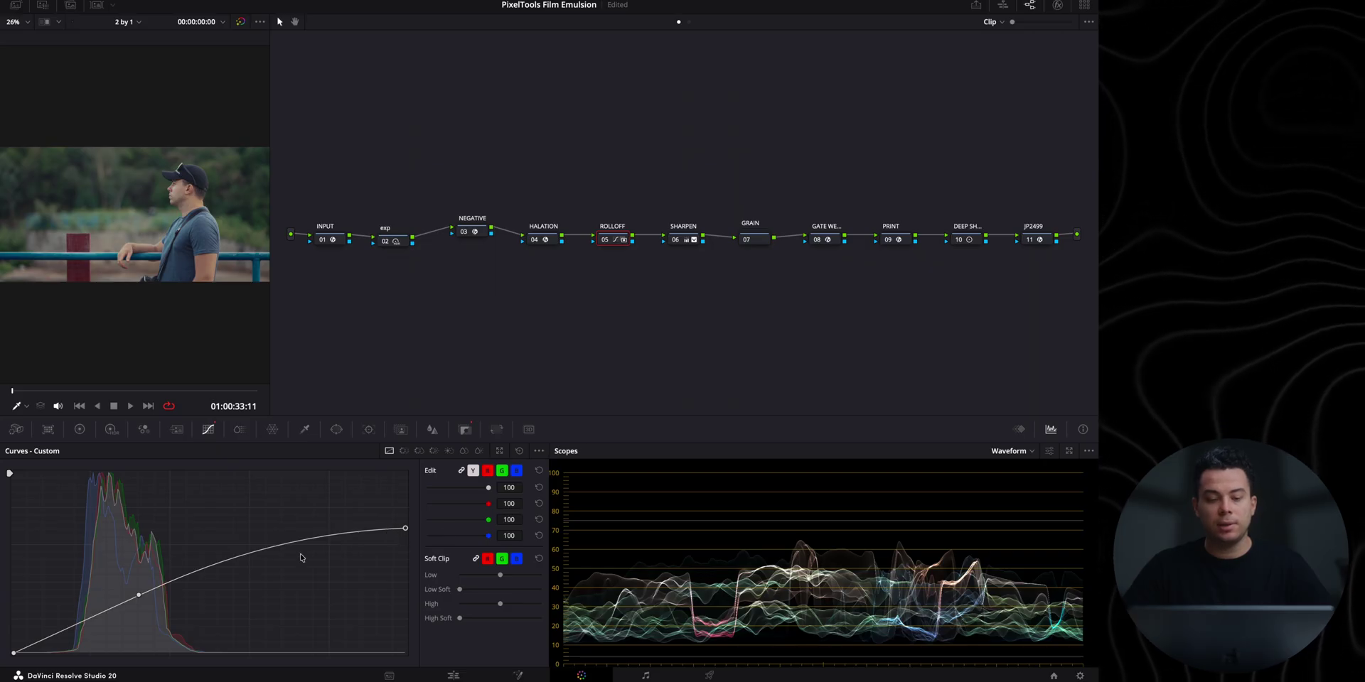
pyautogui.click(465, 429)
pyautogui.click(684, 242)
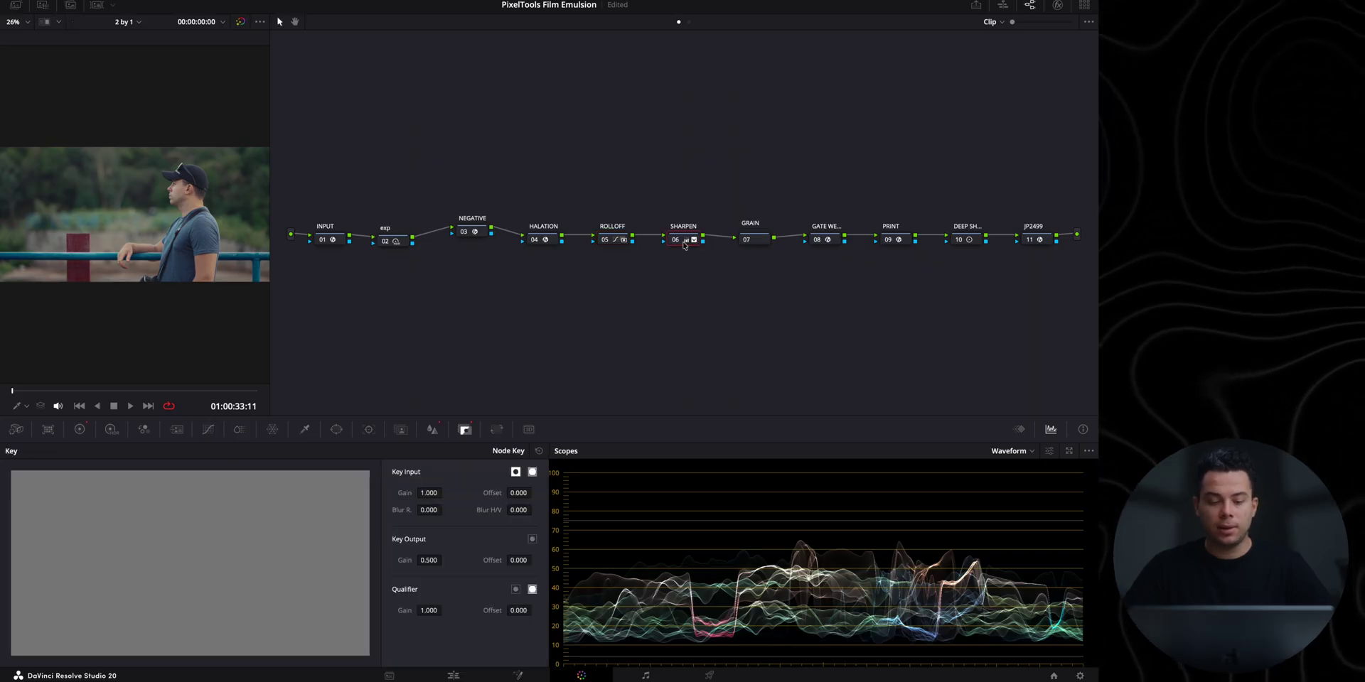
pyautogui.click(433, 429)
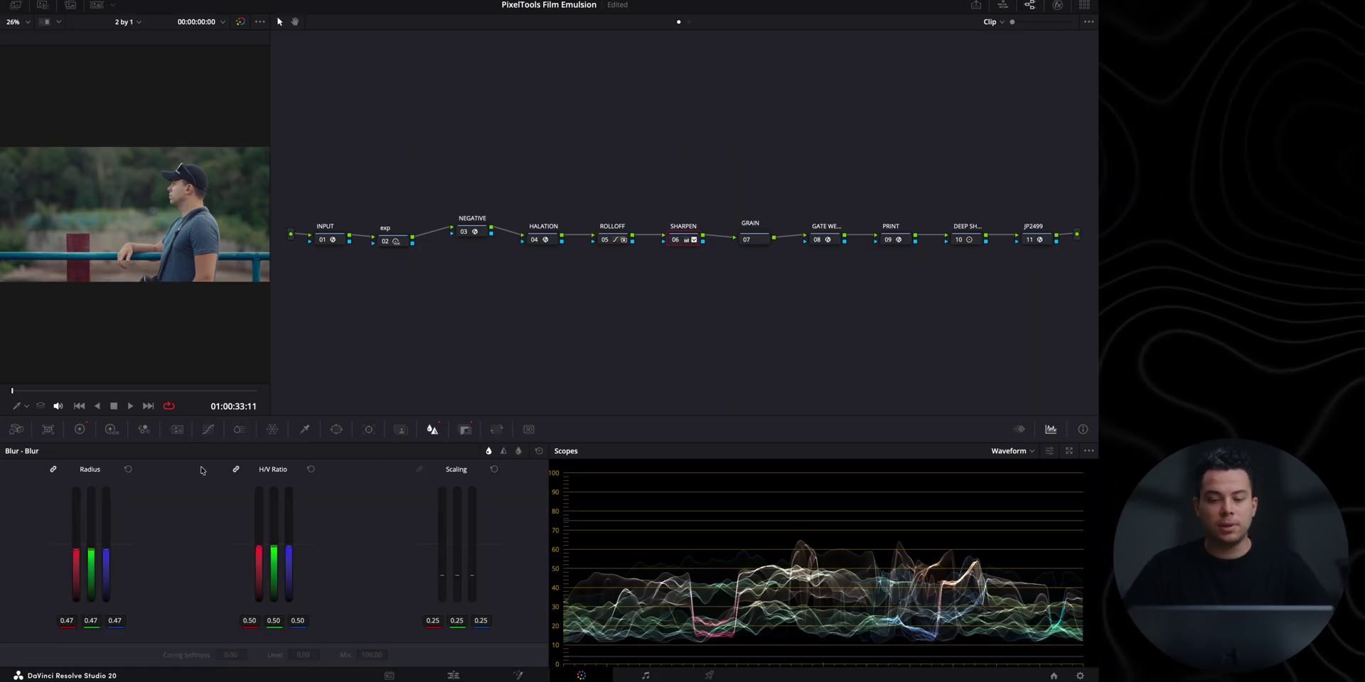
# Step: Open the GRAIN compound node to review Film Grain and Camera Shake, then show PRINT's Kodak 2383 DCTL settings
pyautogui.click(762, 241)
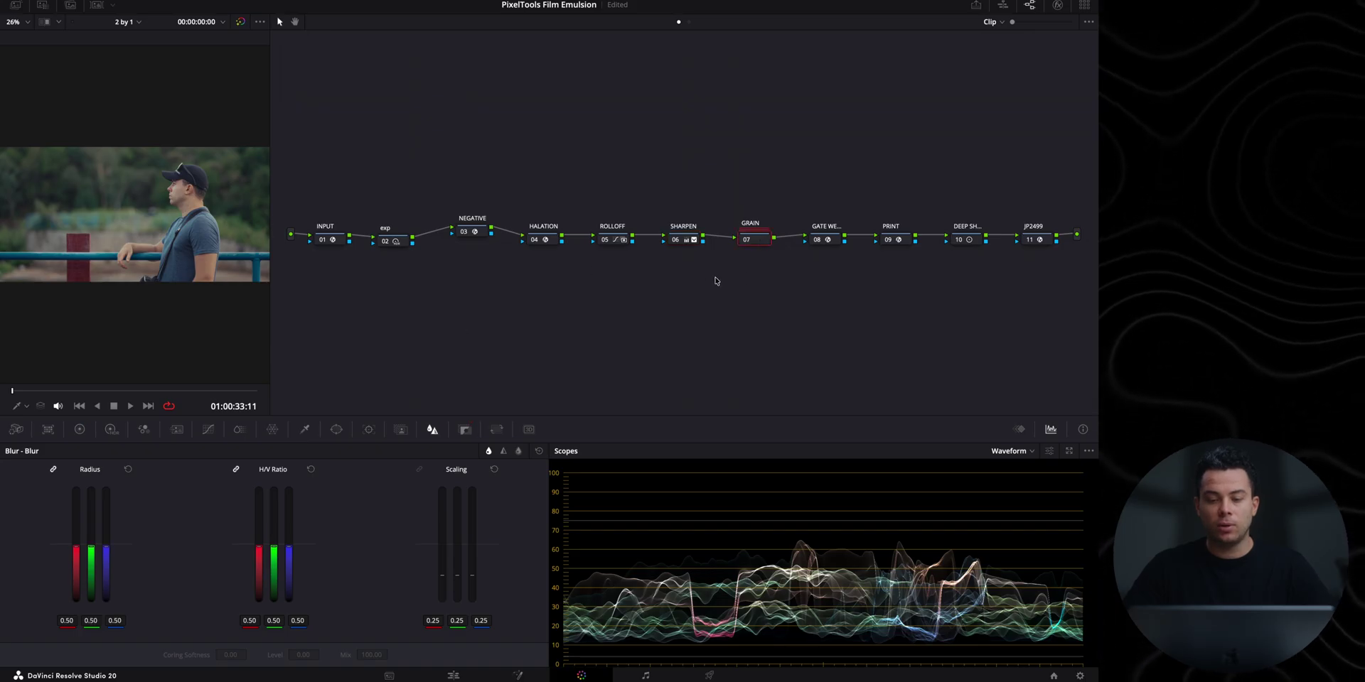
pyautogui.doubleClick(757, 245)
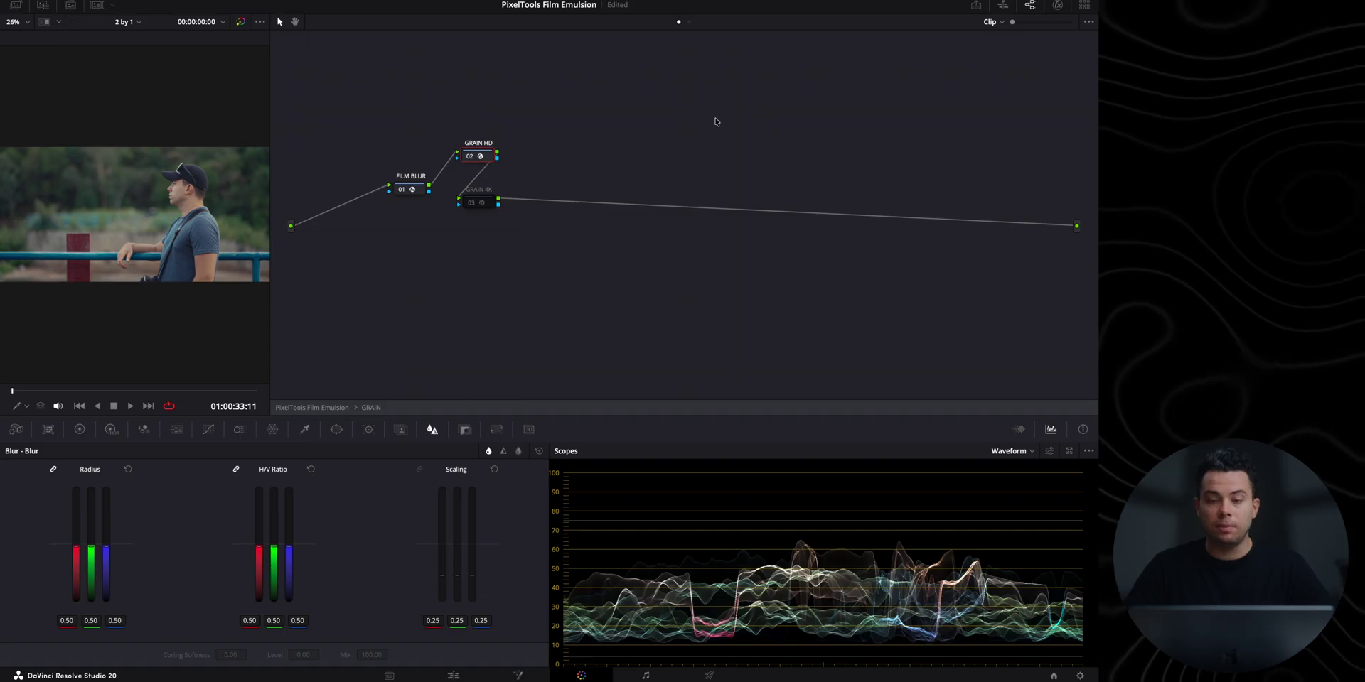
pyautogui.click(1058, 6)
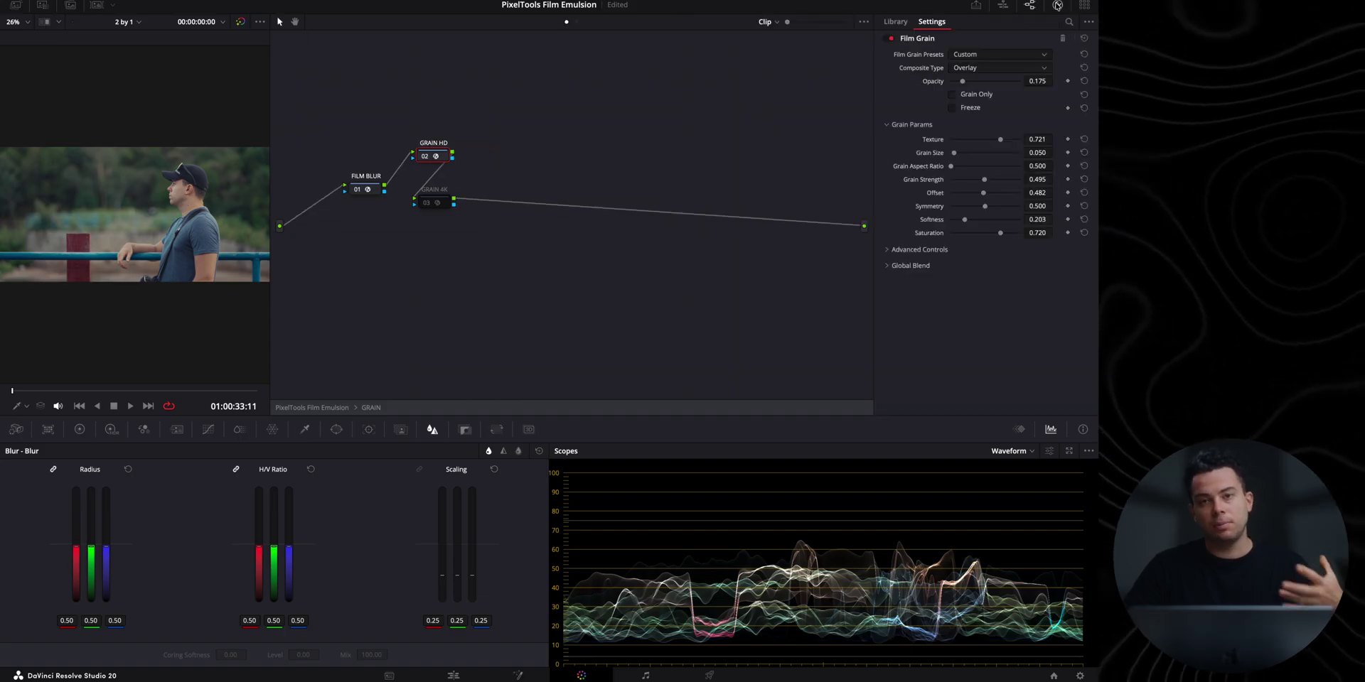
pyautogui.click(1057, 6)
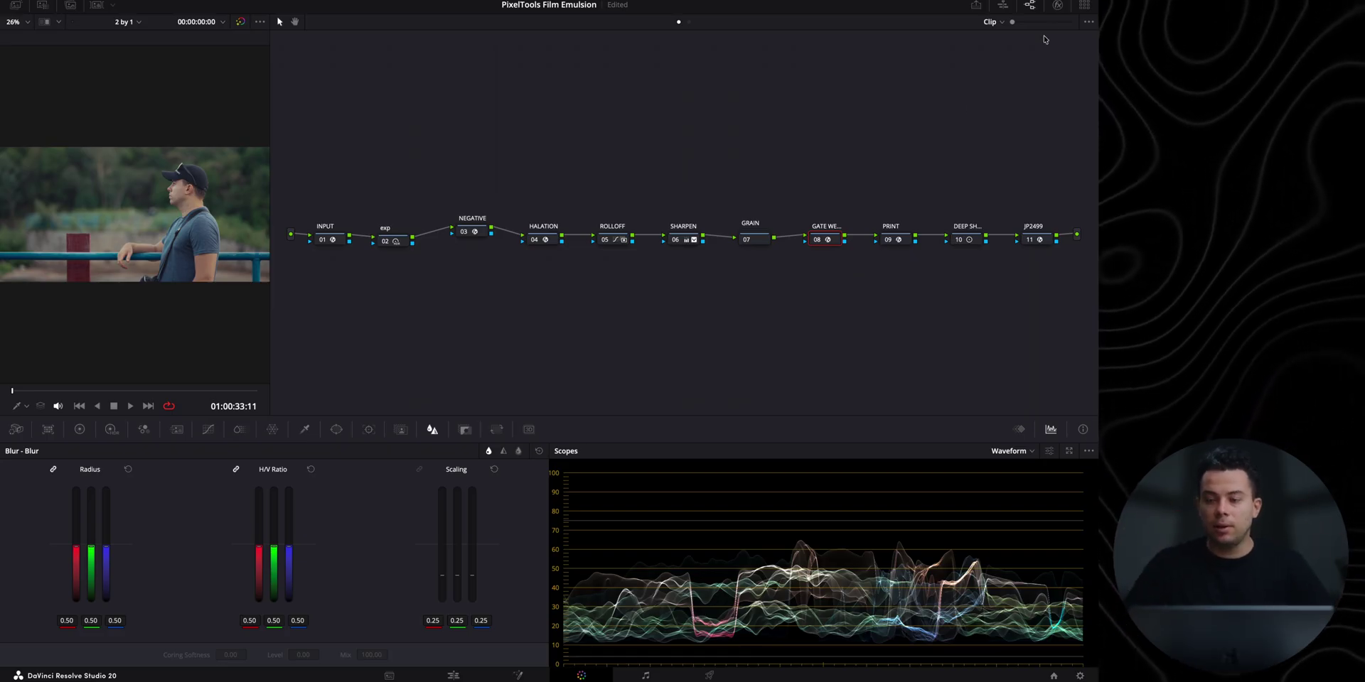
pyautogui.click(1057, 6)
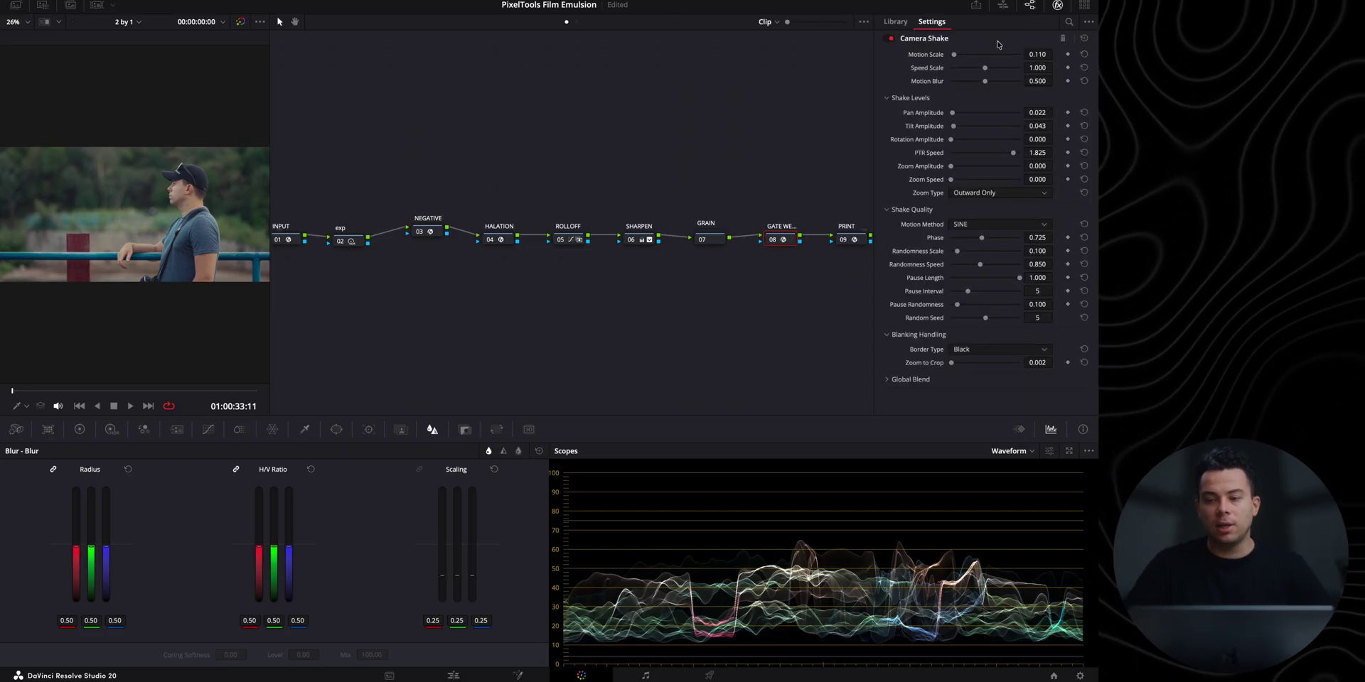
pyautogui.click(1057, 6)
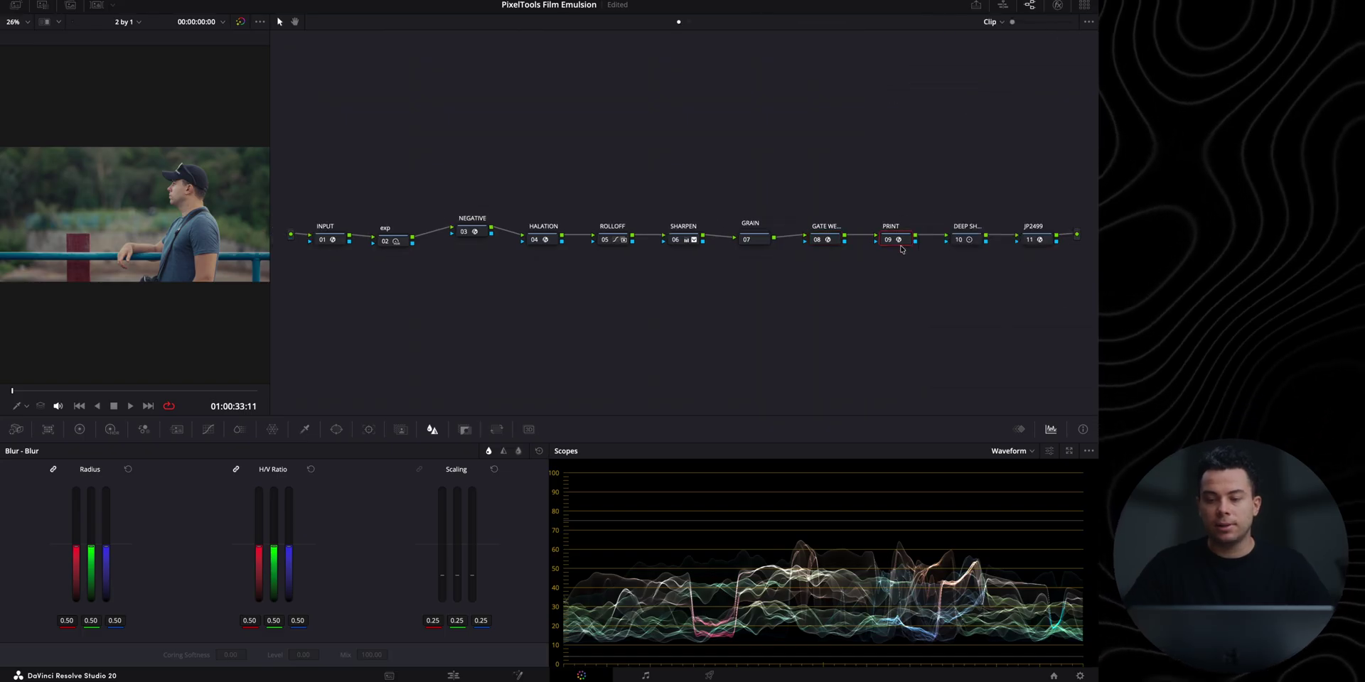
pyautogui.click(1057, 5)
pyautogui.click(983, 135)
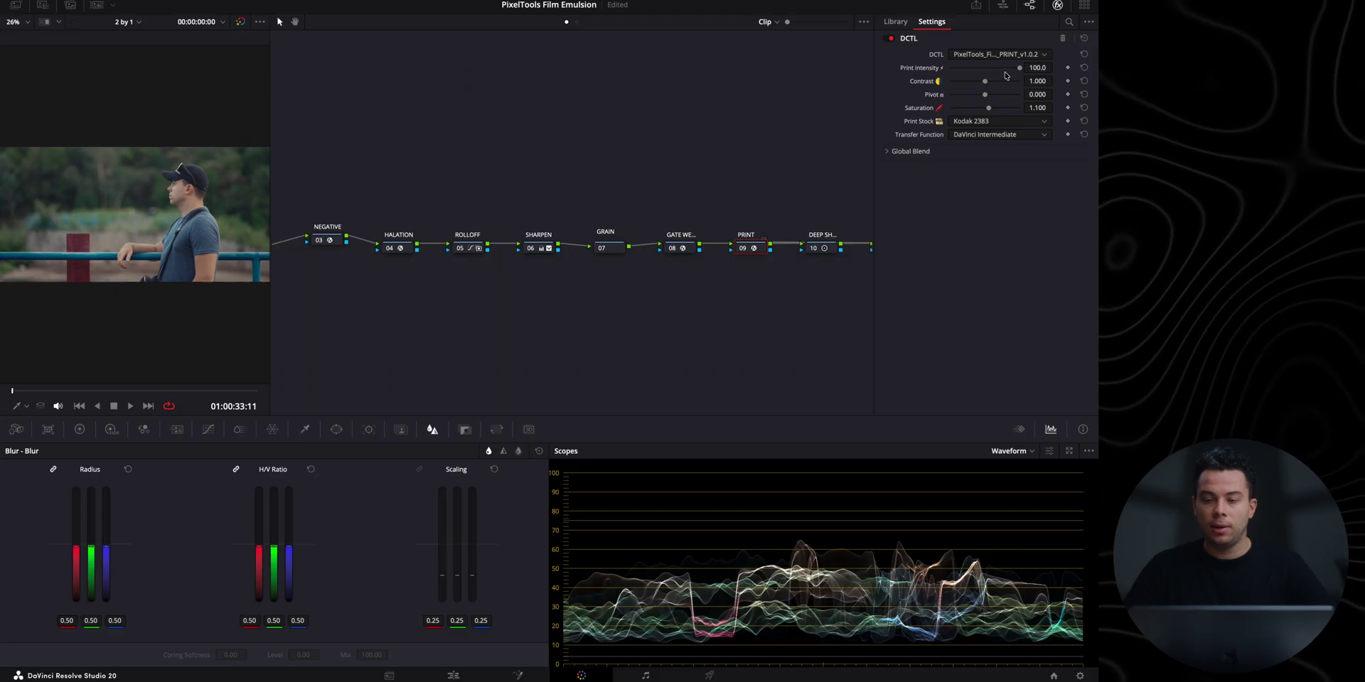
# Step: Test PRINT contrast at 2.000, then reset saturation and pivot to their defaults
pyautogui.moveTo(984, 81); pyautogui.dragTo(874, 110)
pyautogui.click(1083, 106)
pyautogui.click(1084, 94)
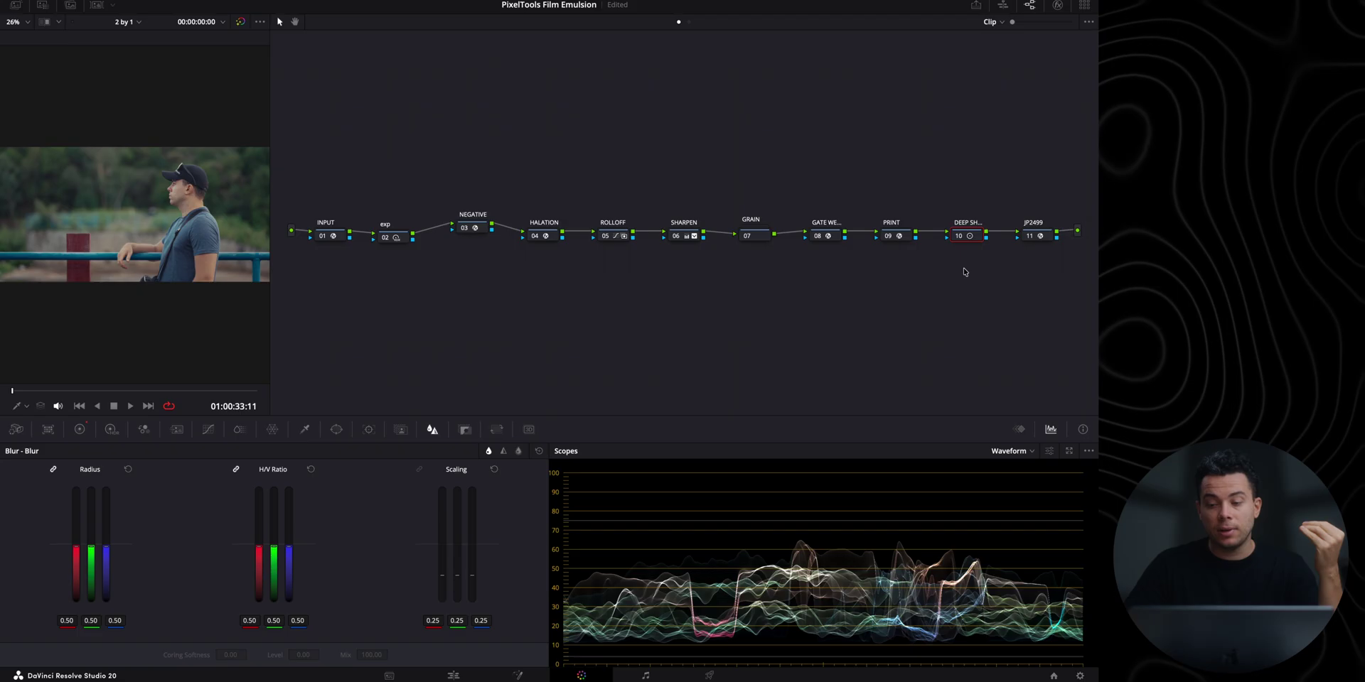
# Step: Pull node 10 below the chain, test darker Log Wheels shadows, then reset shadows to 0.00
pyautogui.moveTo(969, 238); pyautogui.dragTo(968, 268)
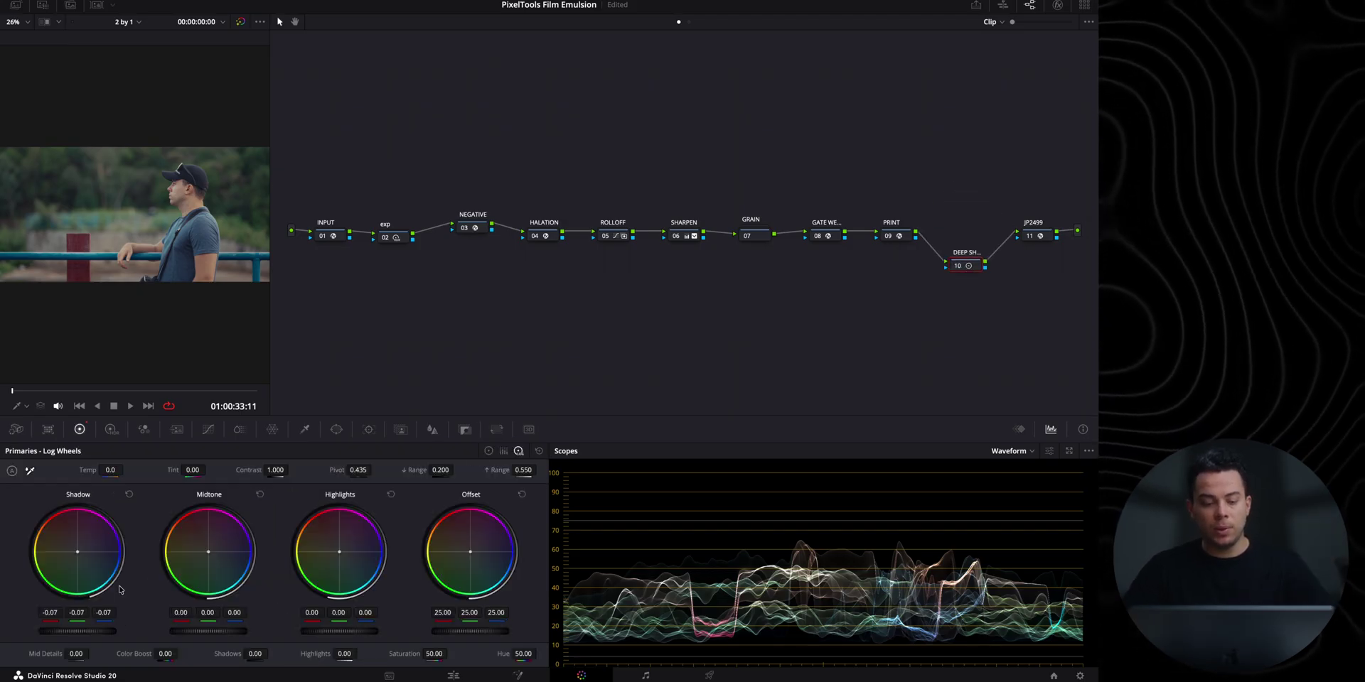
pyautogui.moveTo(89, 632); pyautogui.dragTo(60, 635)
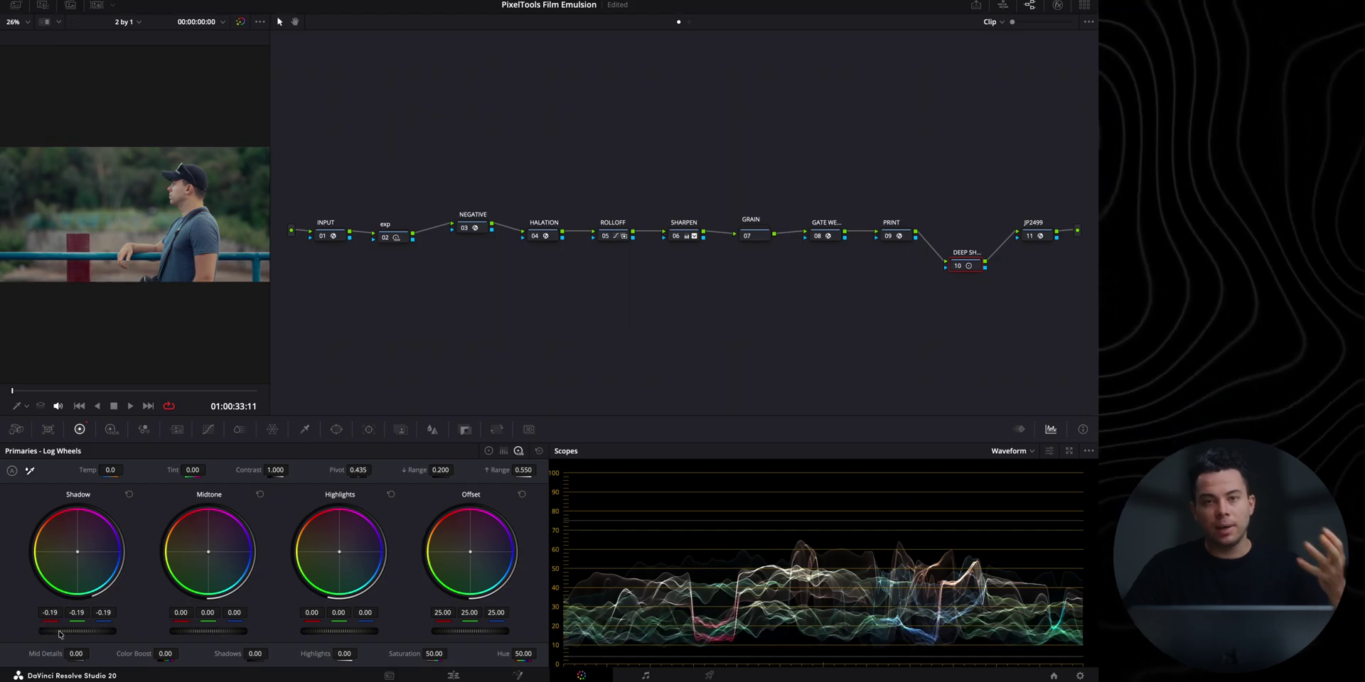
pyautogui.click(128, 495)
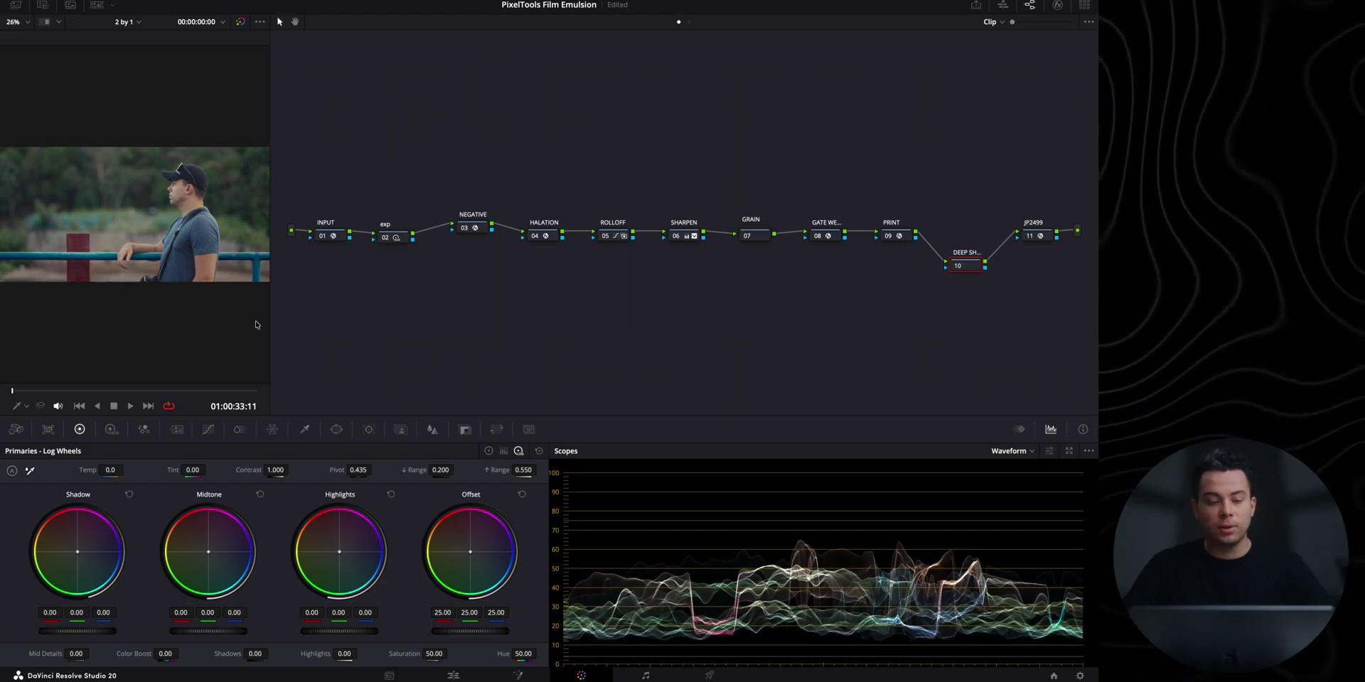
# Step: Widen the viewer, try crushing the curve's black point, then show PRINT's Kodak 2383 DCTL settings
pyautogui.moveTo(270, 312); pyautogui.dragTo(678, 335)
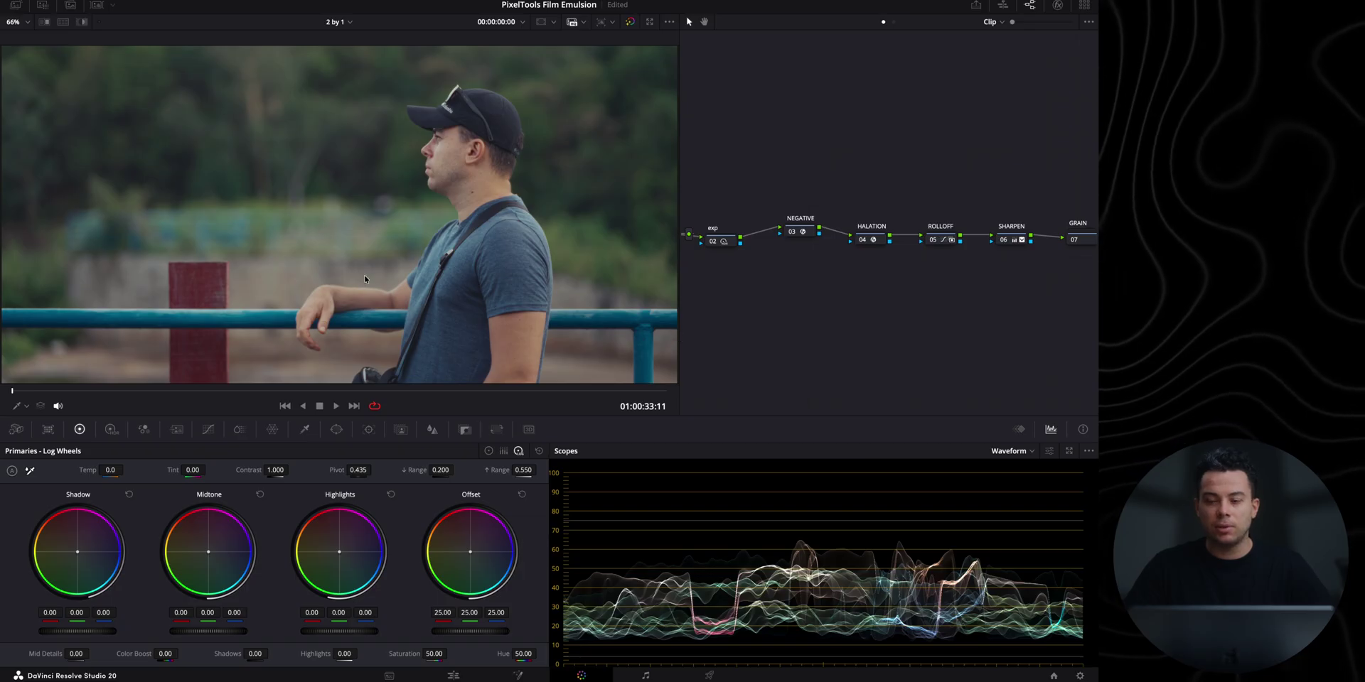
pyautogui.hscroll(5, 910, 257)
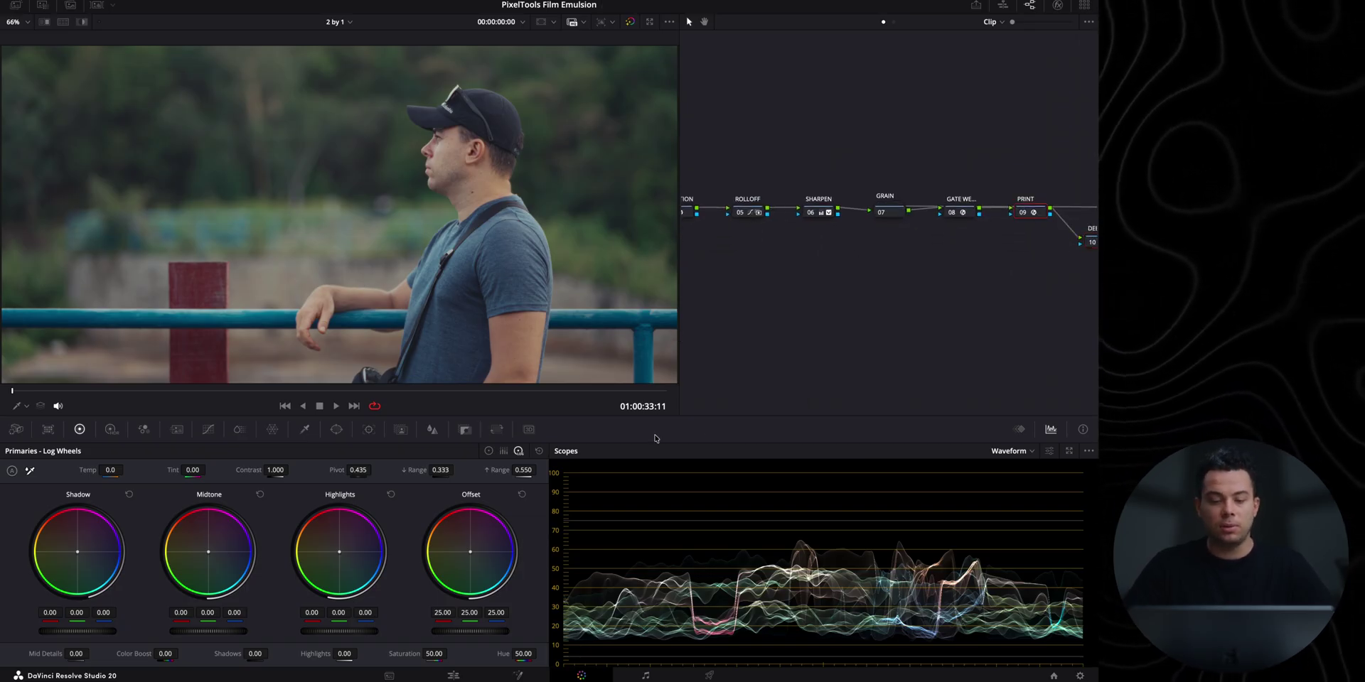
pyautogui.click(208, 429)
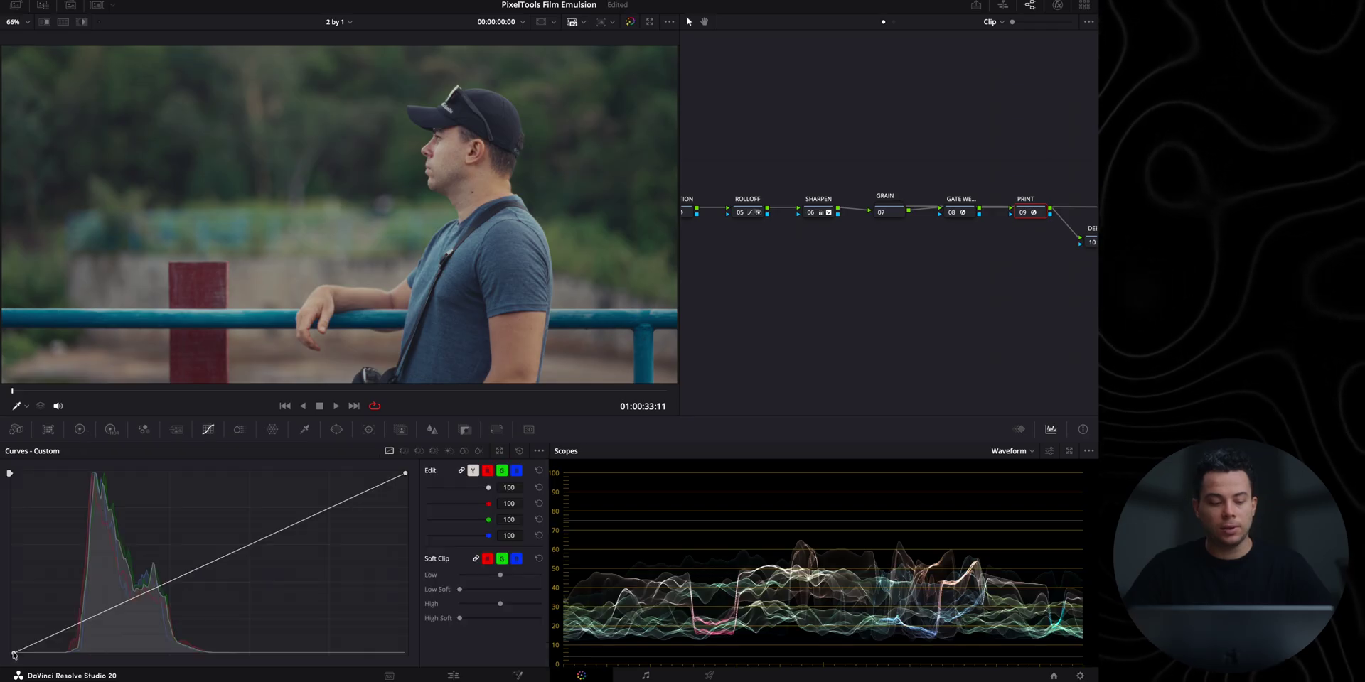
pyautogui.moveTo(13, 653)
pyautogui.mouseDown()
pyautogui.moveTo(67, 653)
pyautogui.moveTo(2, 673)
pyautogui.mouseUp()
pyautogui.scroll(-1, 887, 308)
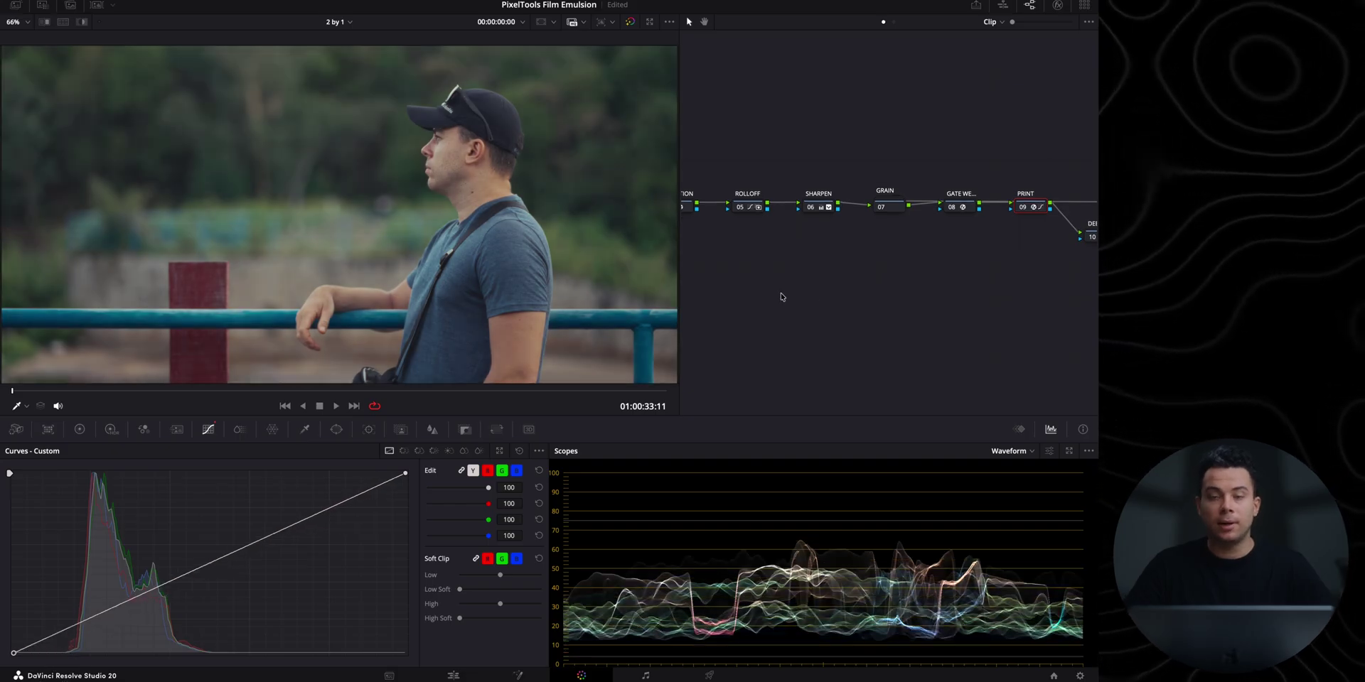
pyautogui.click(1059, 5)
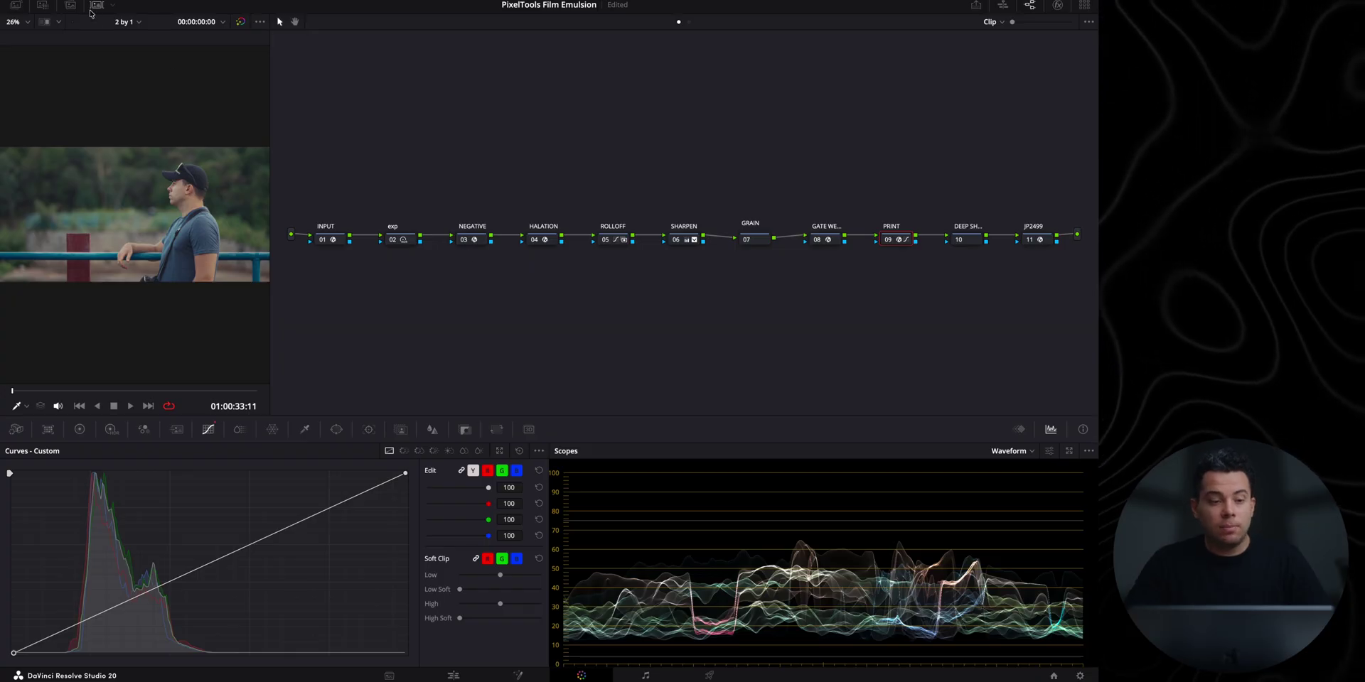
# Step: Show the clip thumbnail strip so both waterfall shots are visible
pyautogui.click(94, 7)
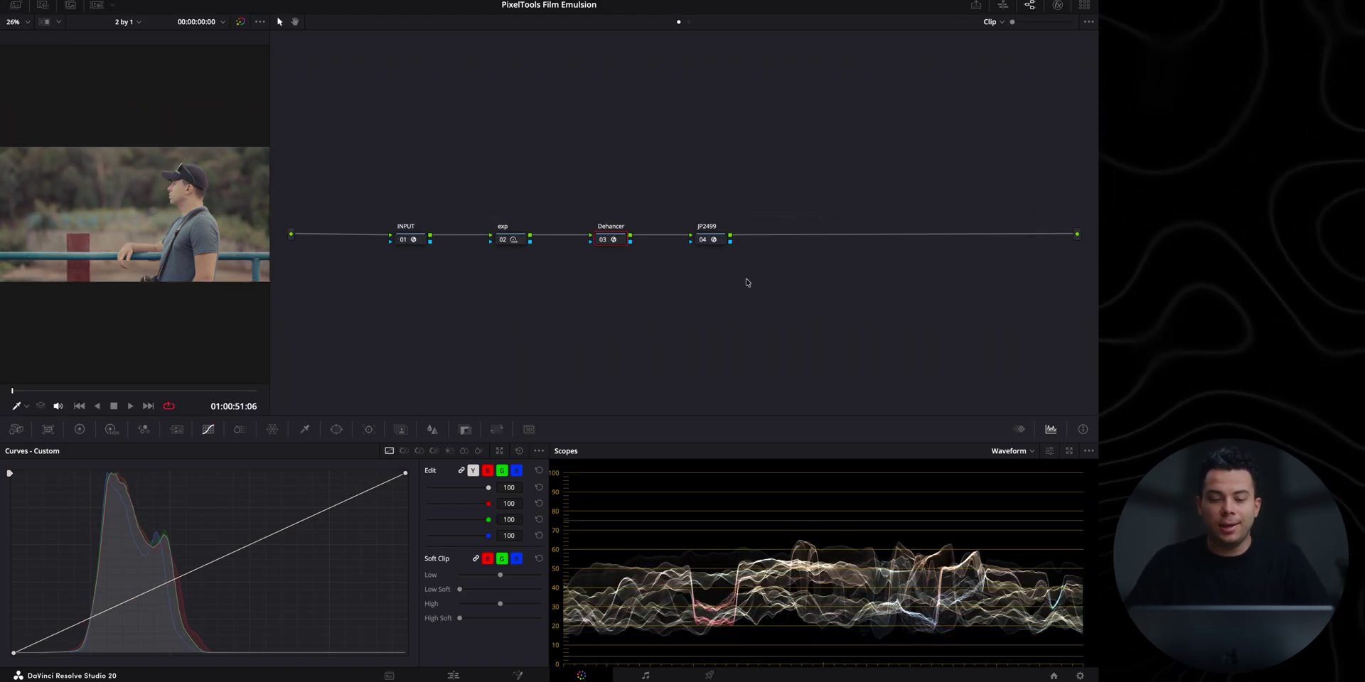
# Step: Select the four nodes and move INPUT and JP2499 above the chain
pyautogui.moveTo(777, 280); pyautogui.dragTo(329, 134)
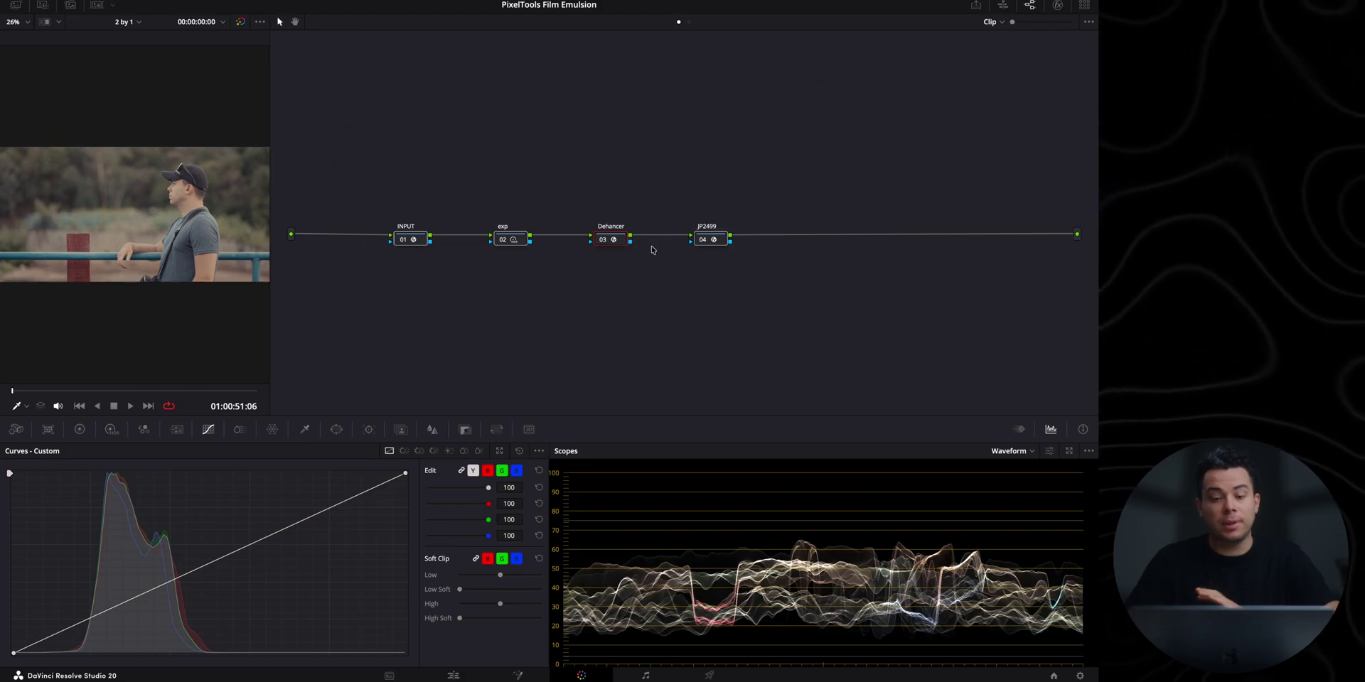
pyautogui.moveTo(407, 238); pyautogui.dragTo(440, 175)
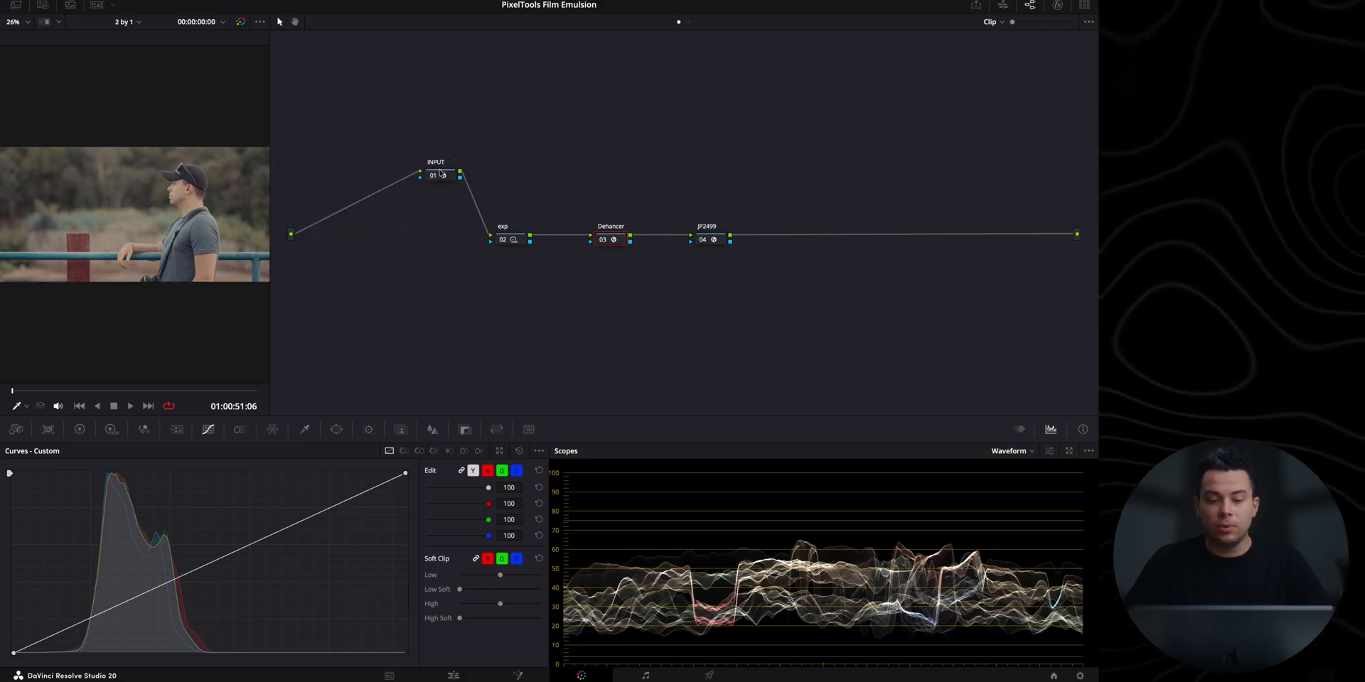
pyautogui.moveTo(711, 237); pyautogui.dragTo(659, 145)
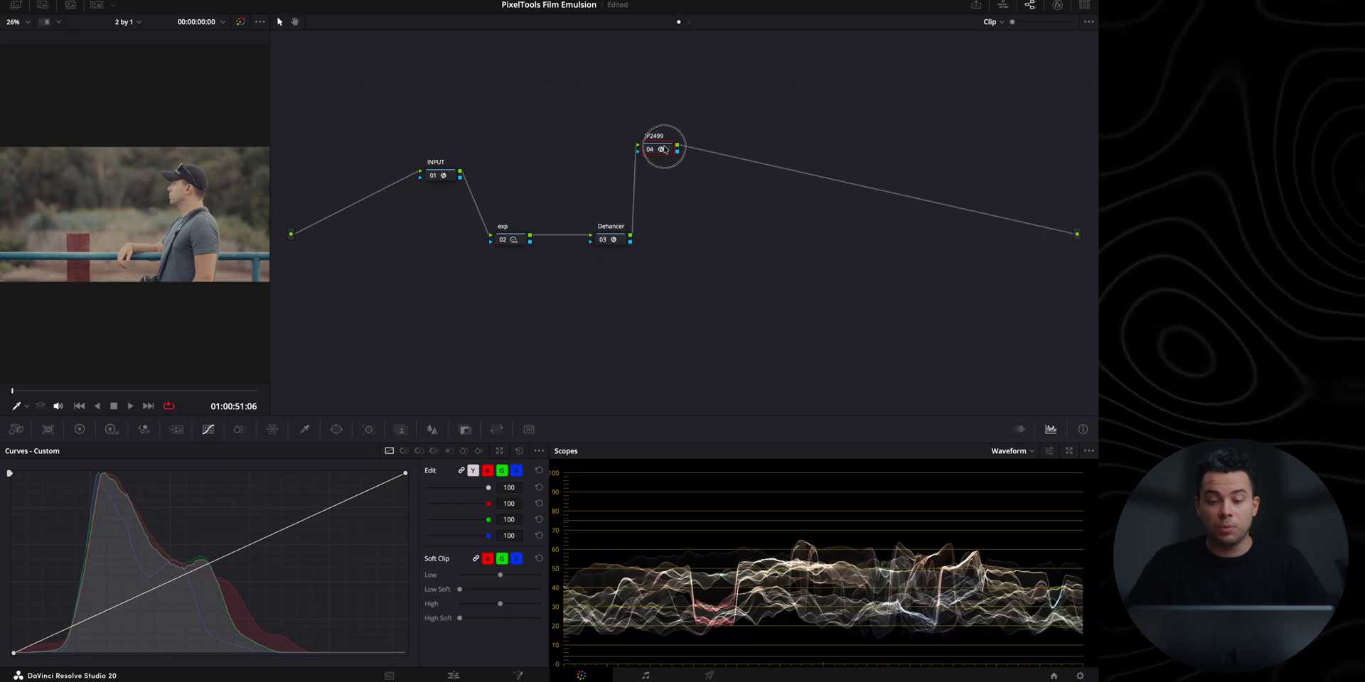
# Step: Select the exp and Dehancer nodes and look through the Dehancer Pro film settings
pyautogui.click(512, 241)
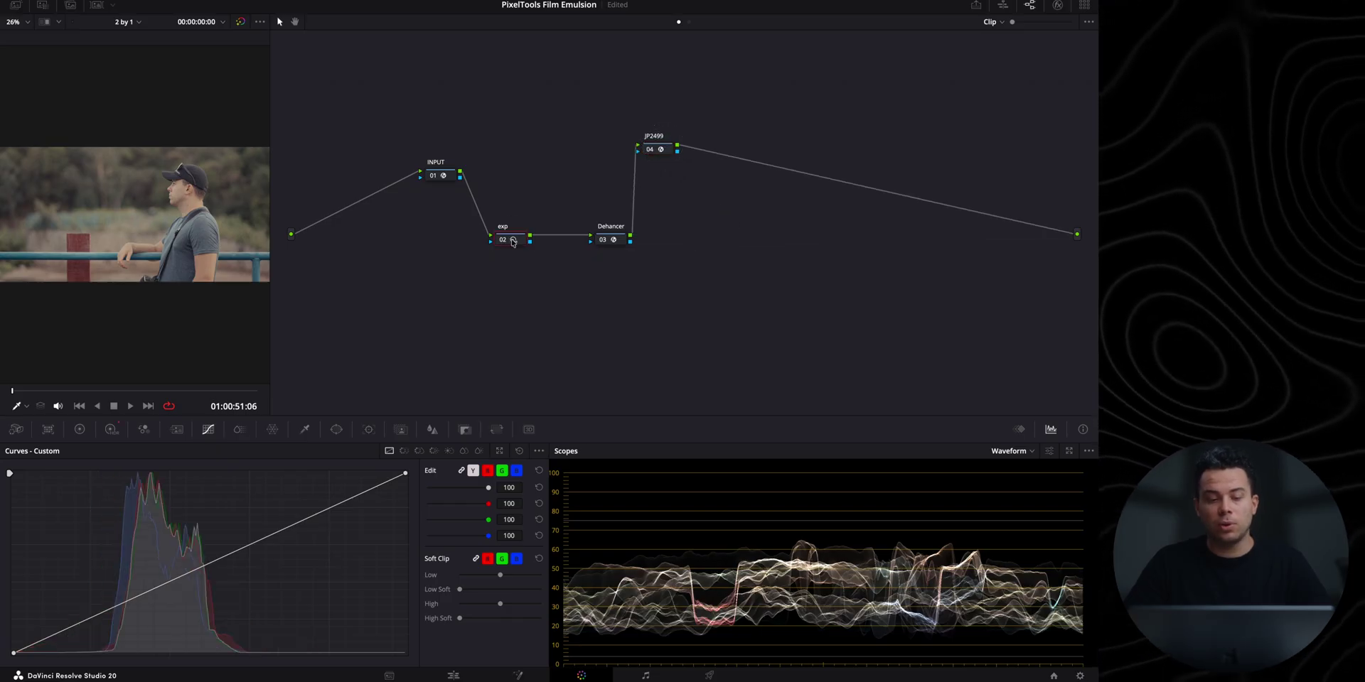
pyautogui.click(611, 242)
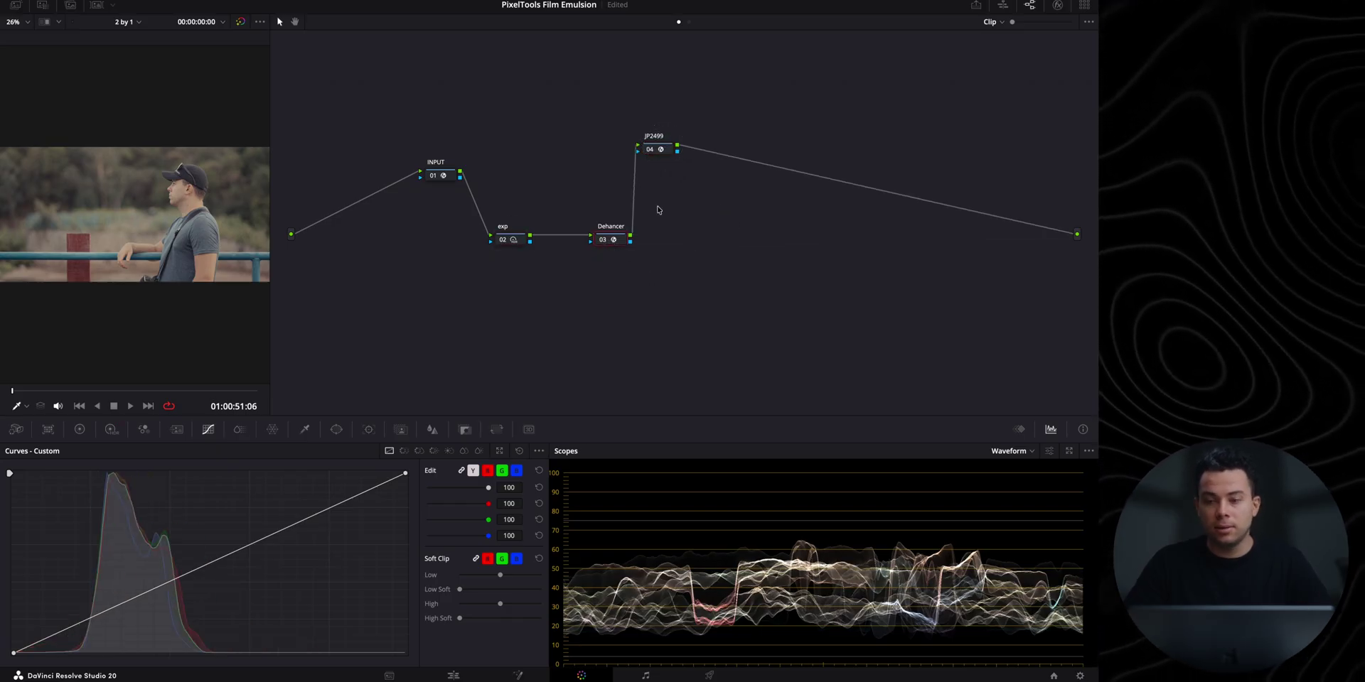
pyautogui.click(1058, 6)
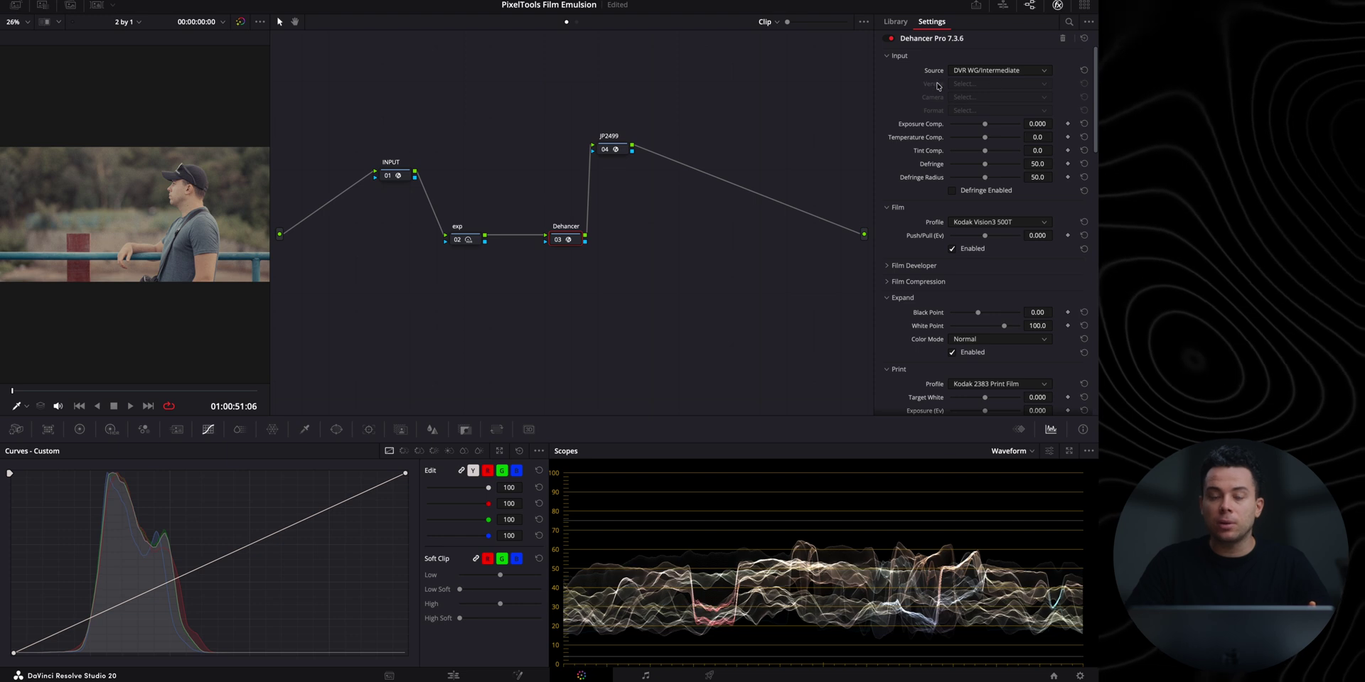
pyautogui.scroll(-5, 923, 142)
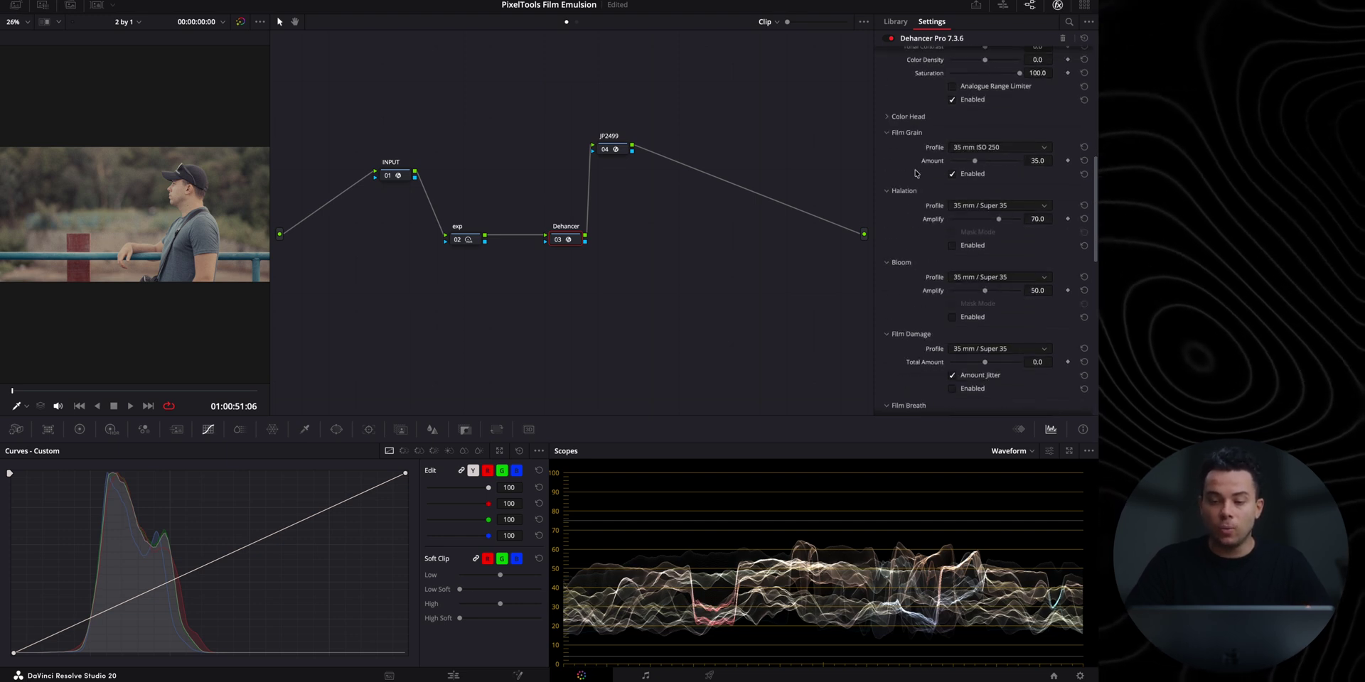
pyautogui.scroll(5, 921, 179)
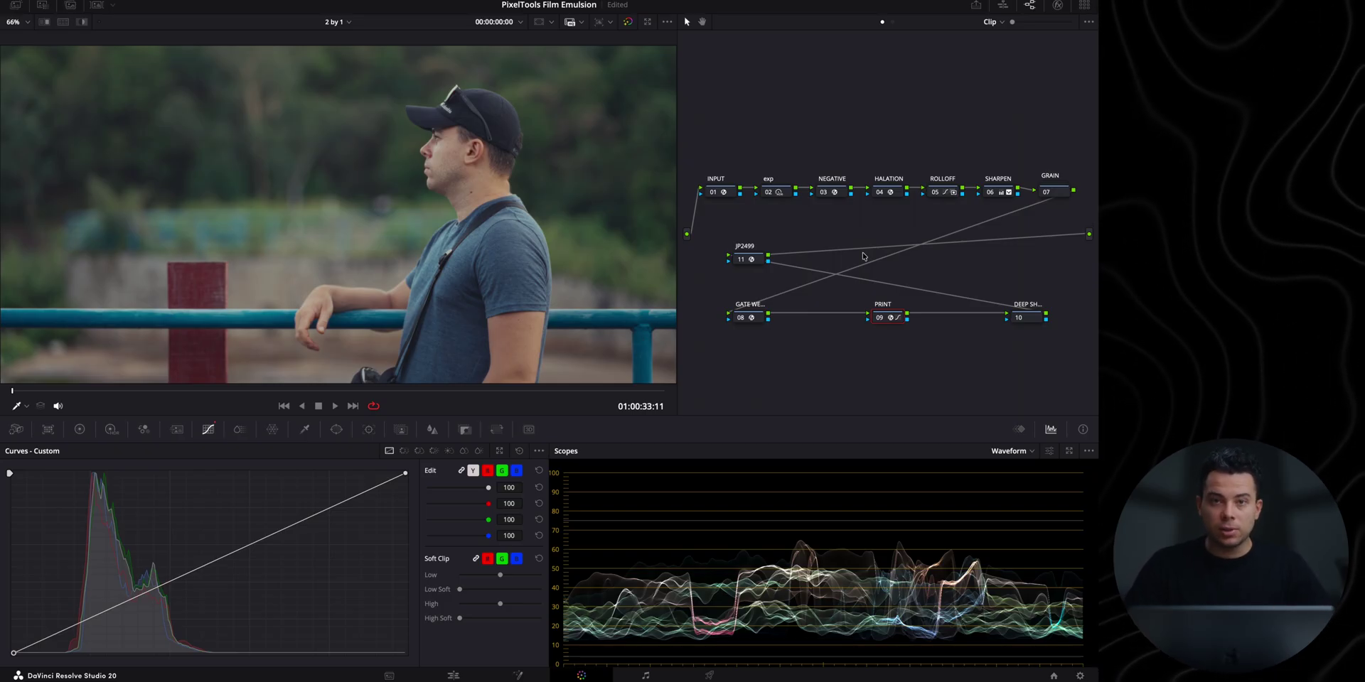
# Step: On the NEGATIVE node, audition Kodak Vision3 250D 5207, 200T 5213, 500D 5203 and Vision2 250D 5205
pyautogui.click(832, 194)
pyautogui.click(1057, 5)
pyautogui.click(998, 148)
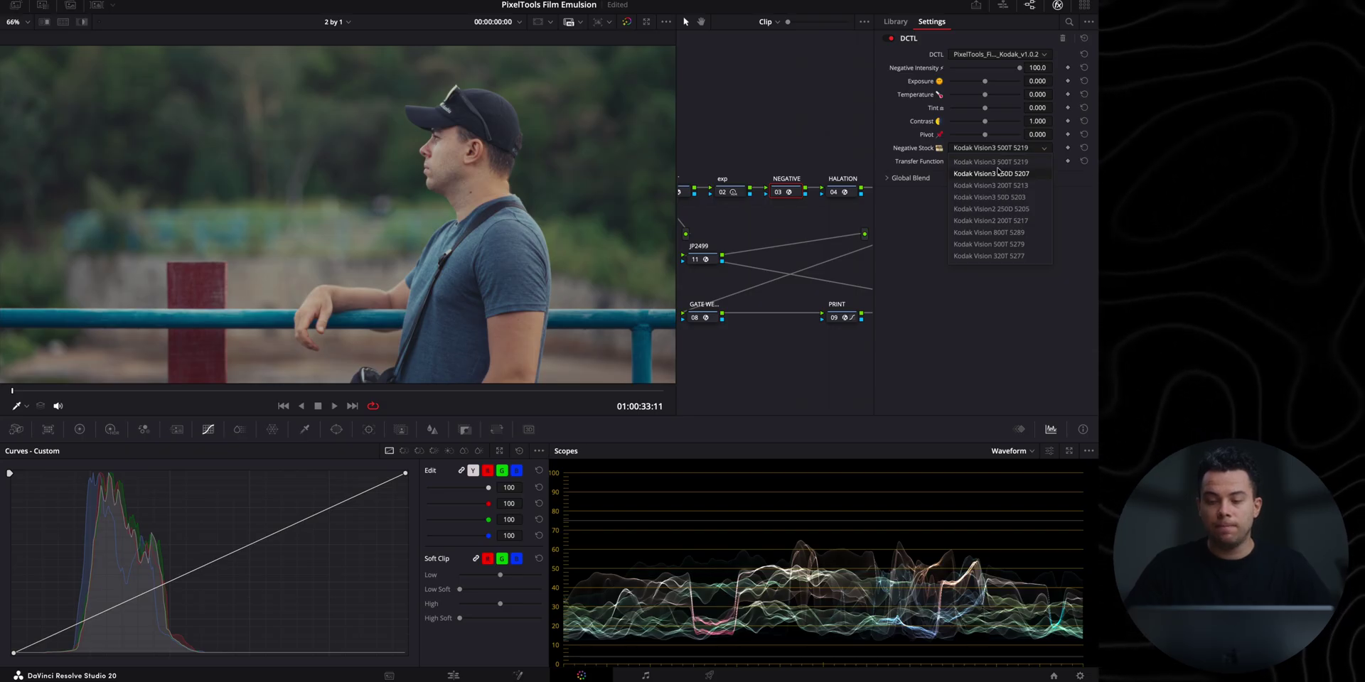
pyautogui.click(995, 173)
pyautogui.click(998, 148)
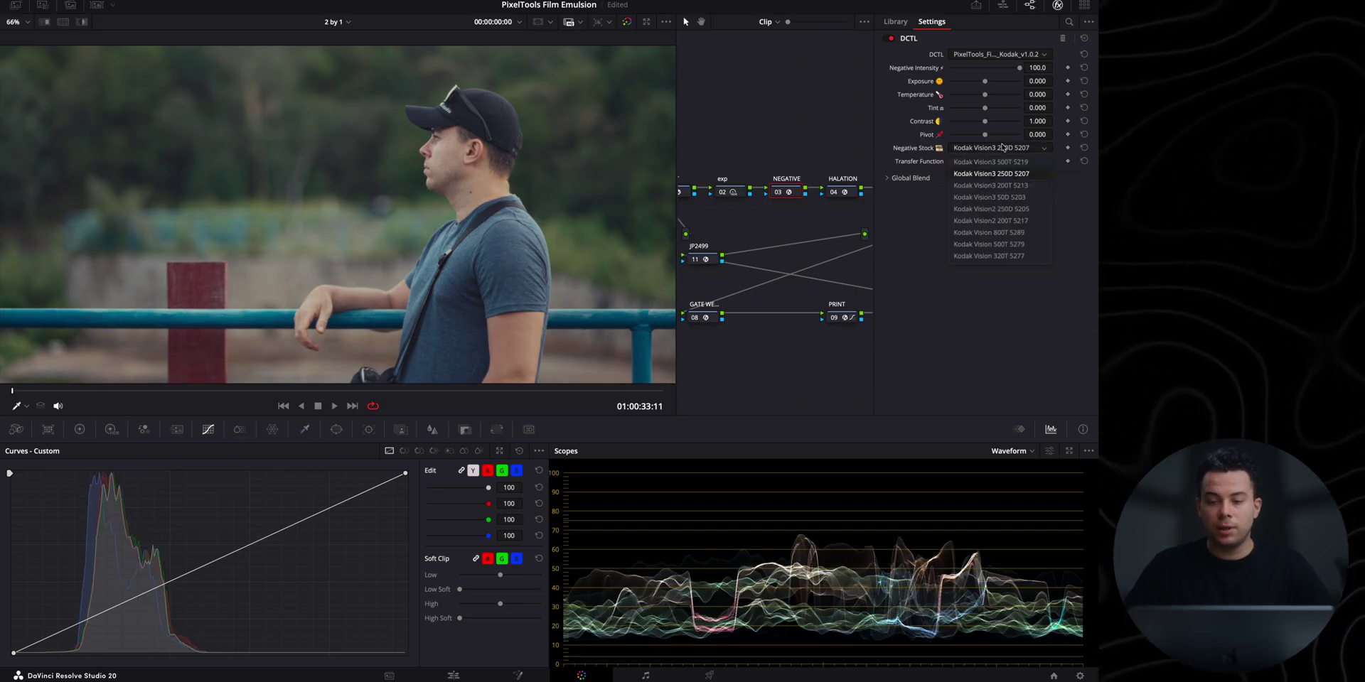
pyautogui.click(1001, 185)
pyautogui.click(998, 148)
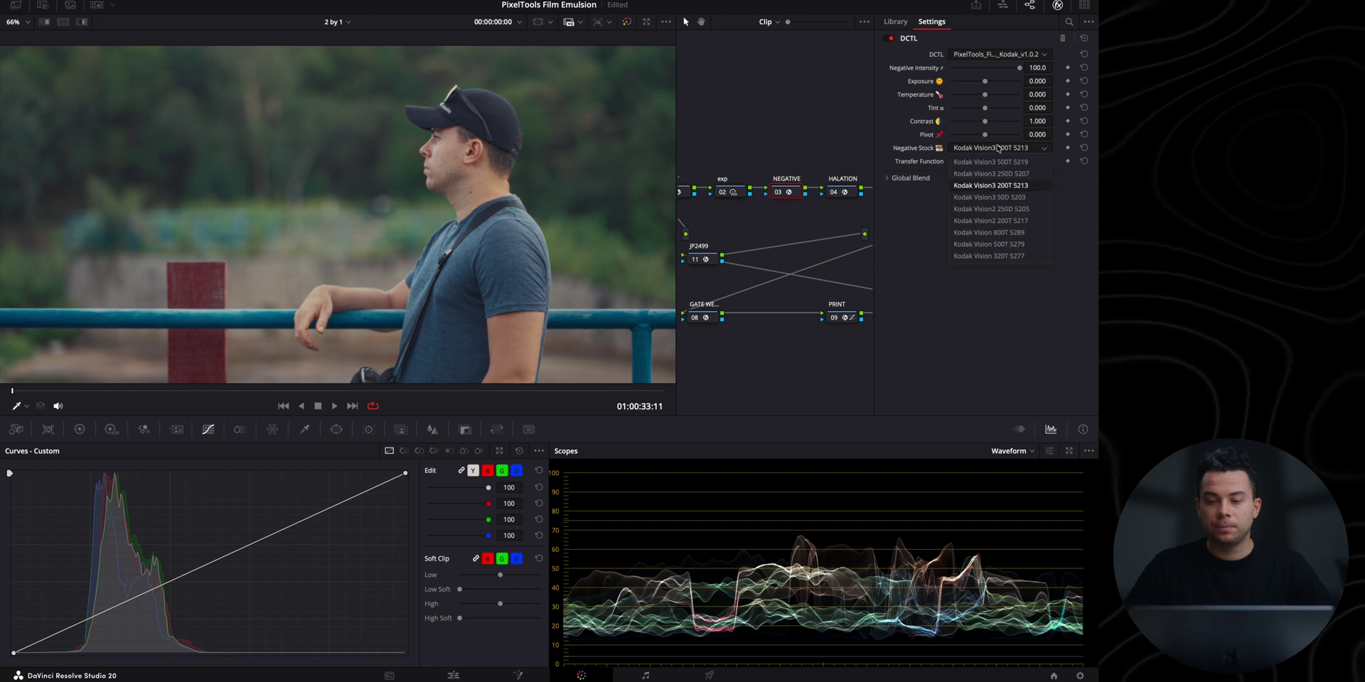
pyautogui.click(996, 199)
pyautogui.click(1002, 148)
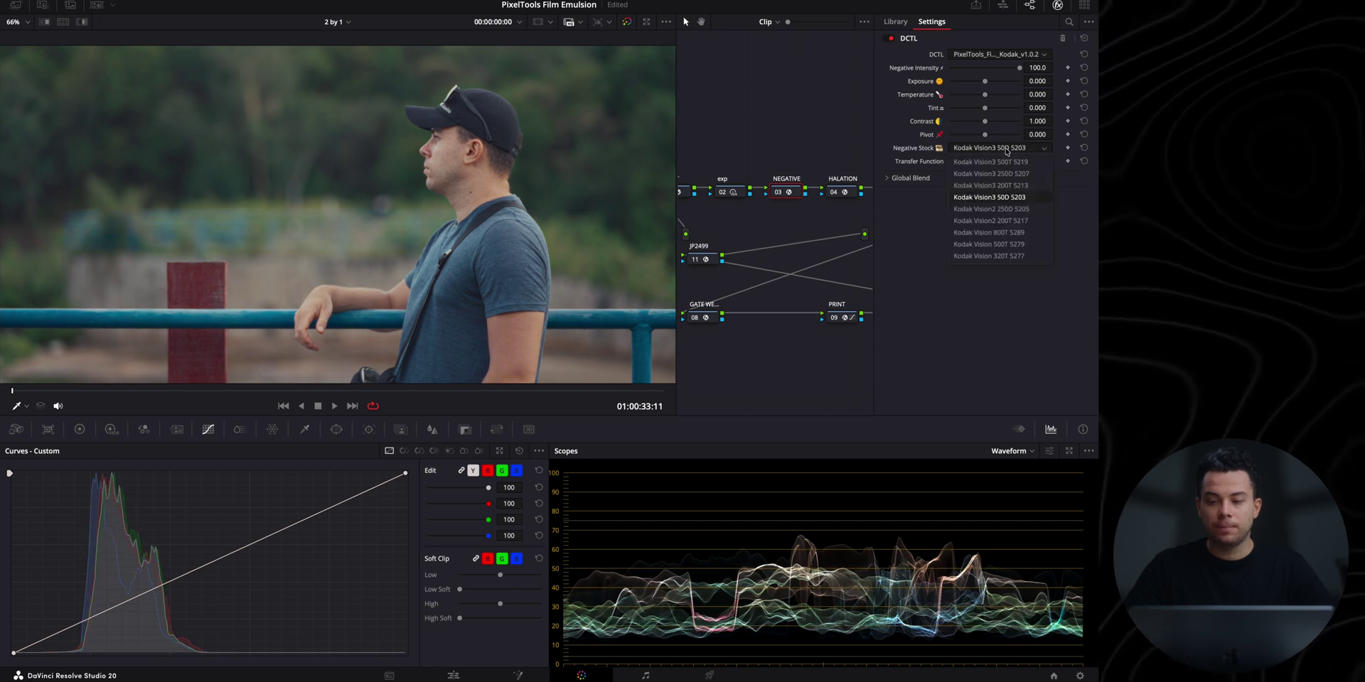
pyautogui.click(1005, 209)
# Step: Try Kodak Vision2 200T 5217, Vision 800T 5289 and 500T 5279, settling on Vision 320T 5277
pyautogui.click(1002, 148)
pyautogui.click(993, 220)
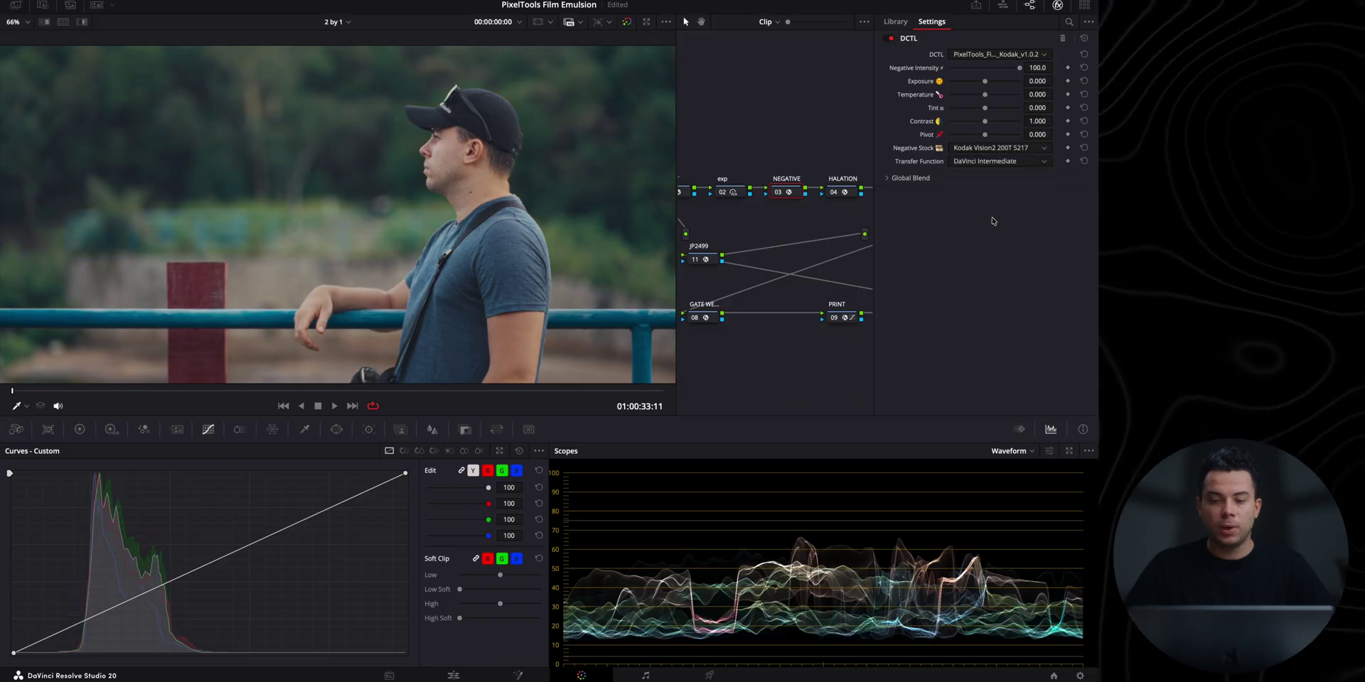
pyautogui.click(1002, 148)
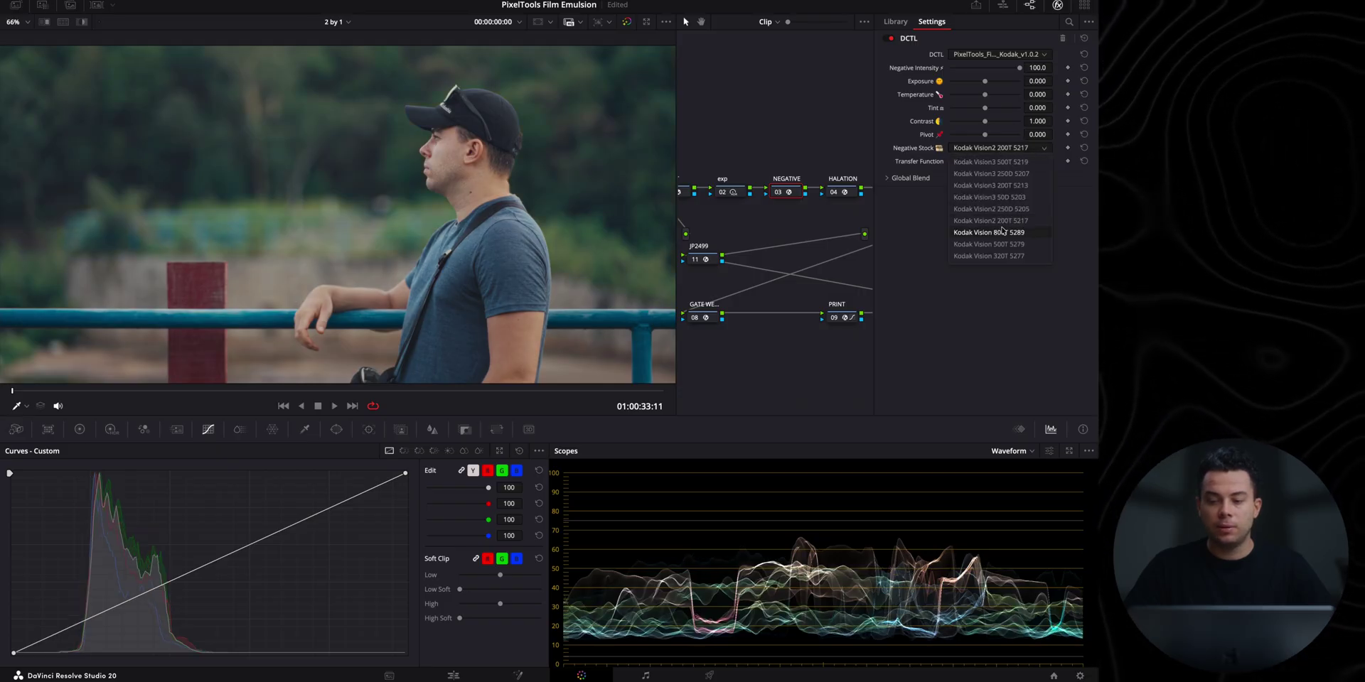
pyautogui.click(1002, 232)
pyautogui.click(1009, 148)
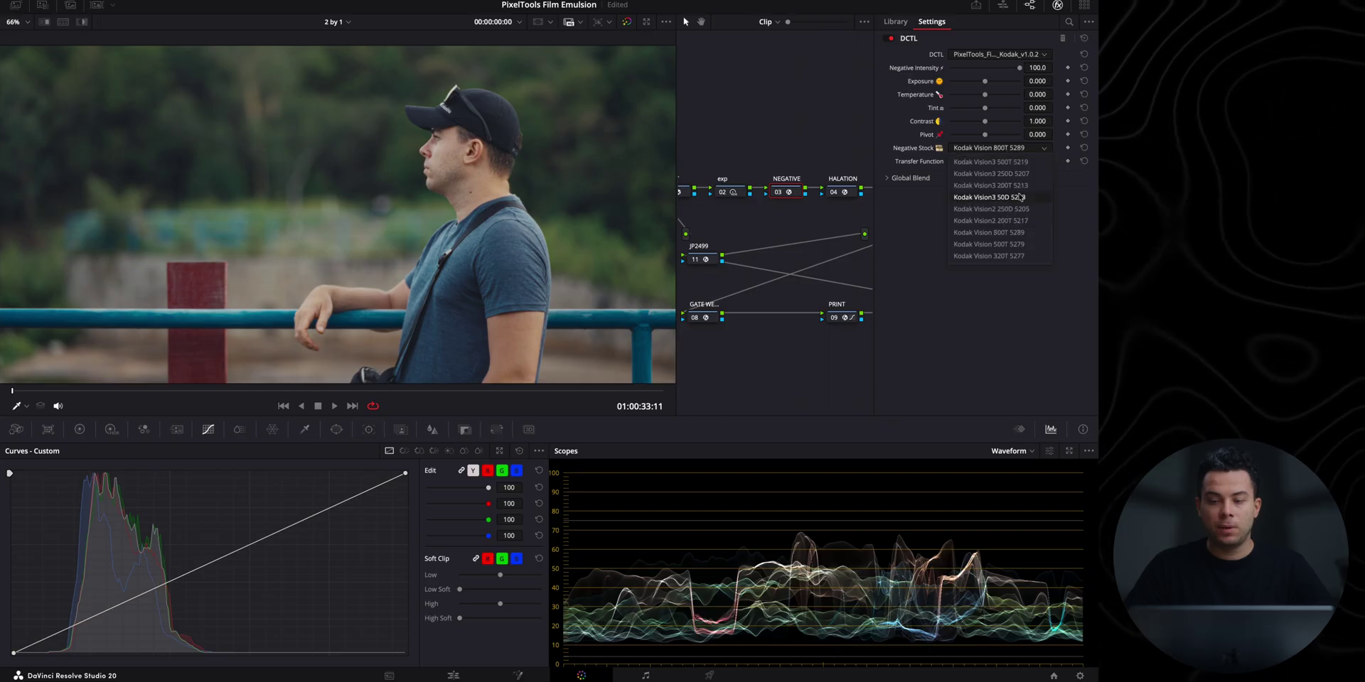
pyautogui.click(1010, 244)
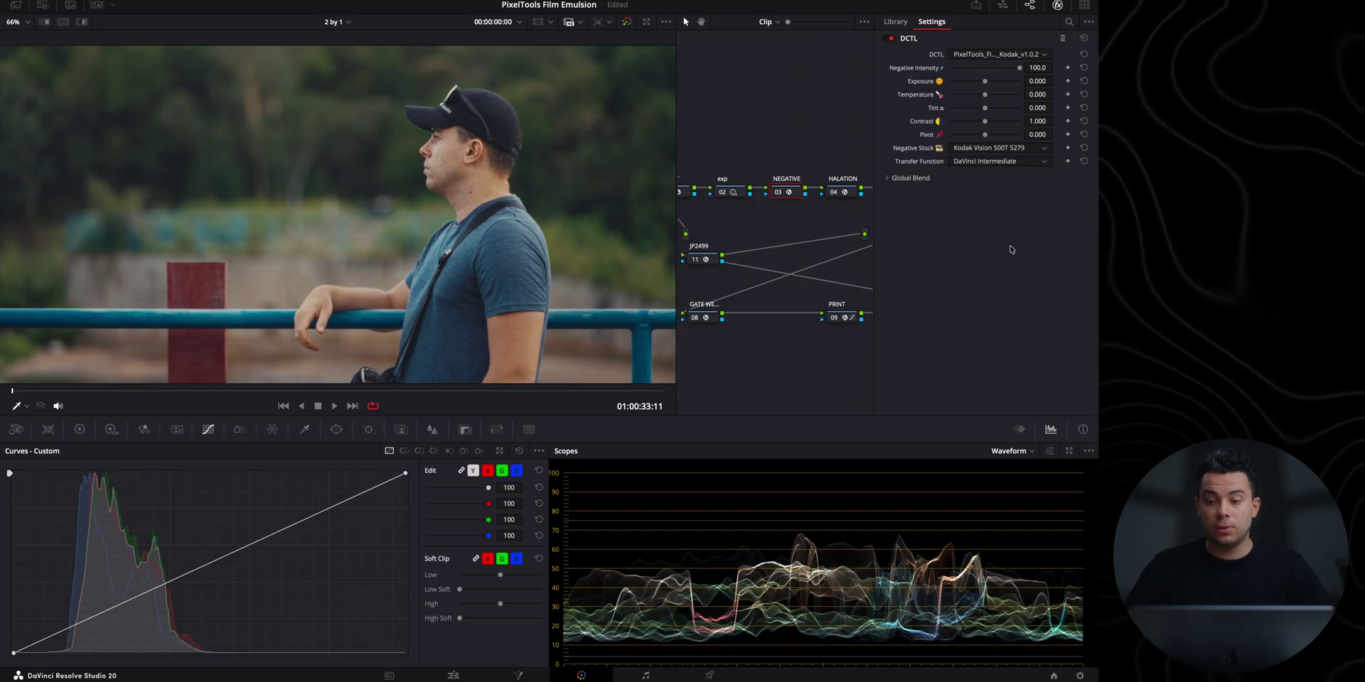
pyautogui.click(1005, 155)
pyautogui.click(1006, 261)
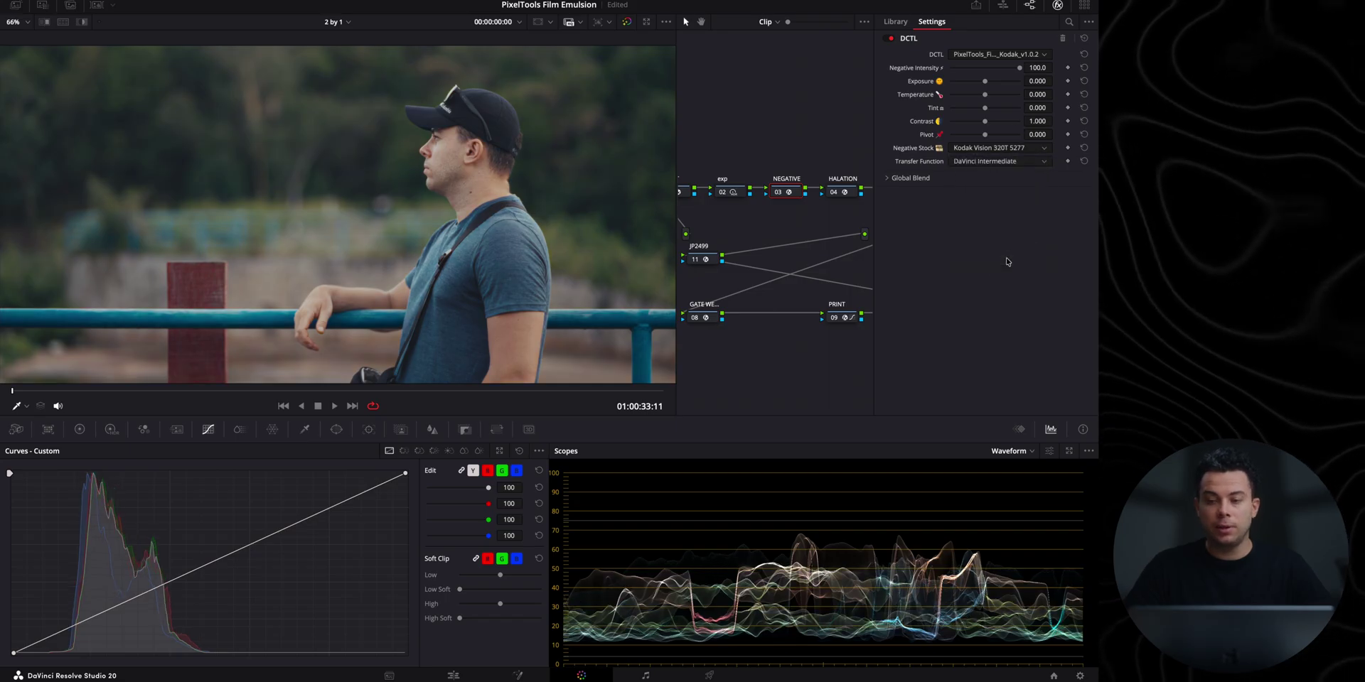
pyautogui.click(999, 54)
# Step: Switch the negative DCTL to Fuji and try Eterna 500T 8547 and Eterna 250D 8546
pyautogui.click(1012, 164)
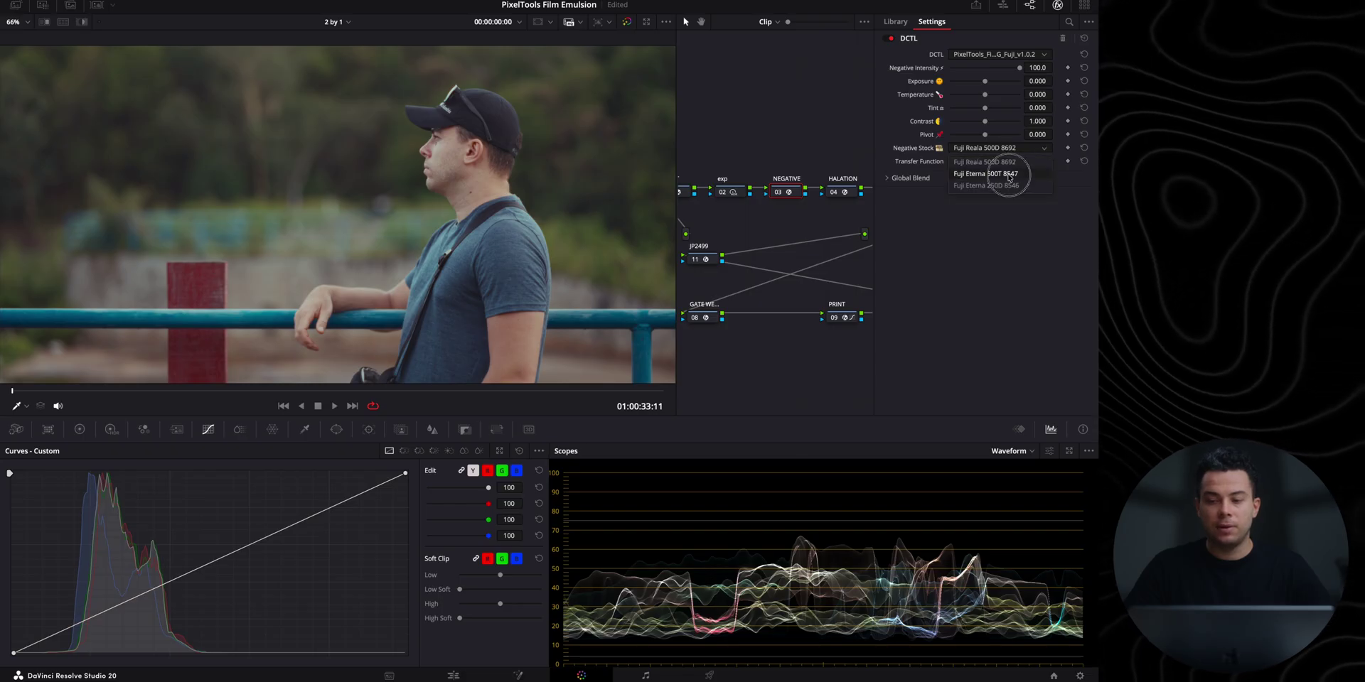
pyautogui.click(1008, 175)
pyautogui.click(996, 149)
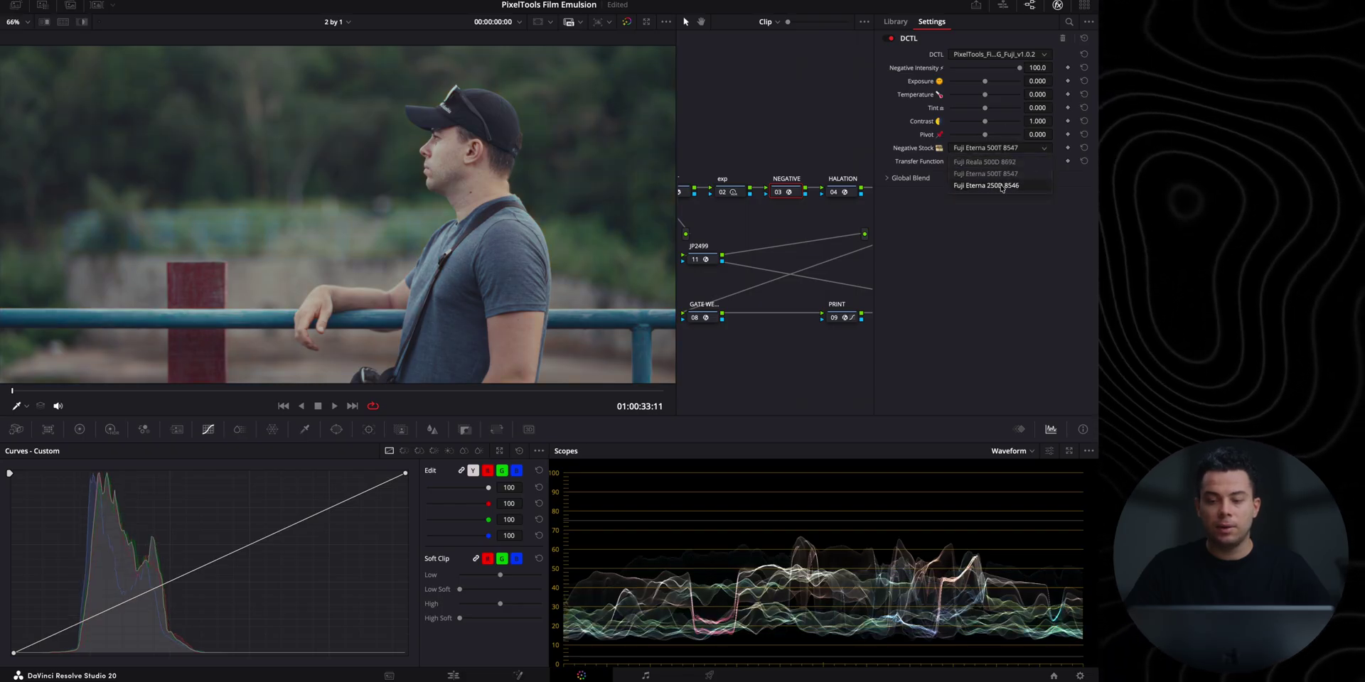
pyautogui.click(1002, 186)
# Step: Switch to the mixed-stock DCTL and try Kodak Double X 5222, Agfa Vista 200 and Kodak Aerocolor IV 2460
pyautogui.click(995, 55)
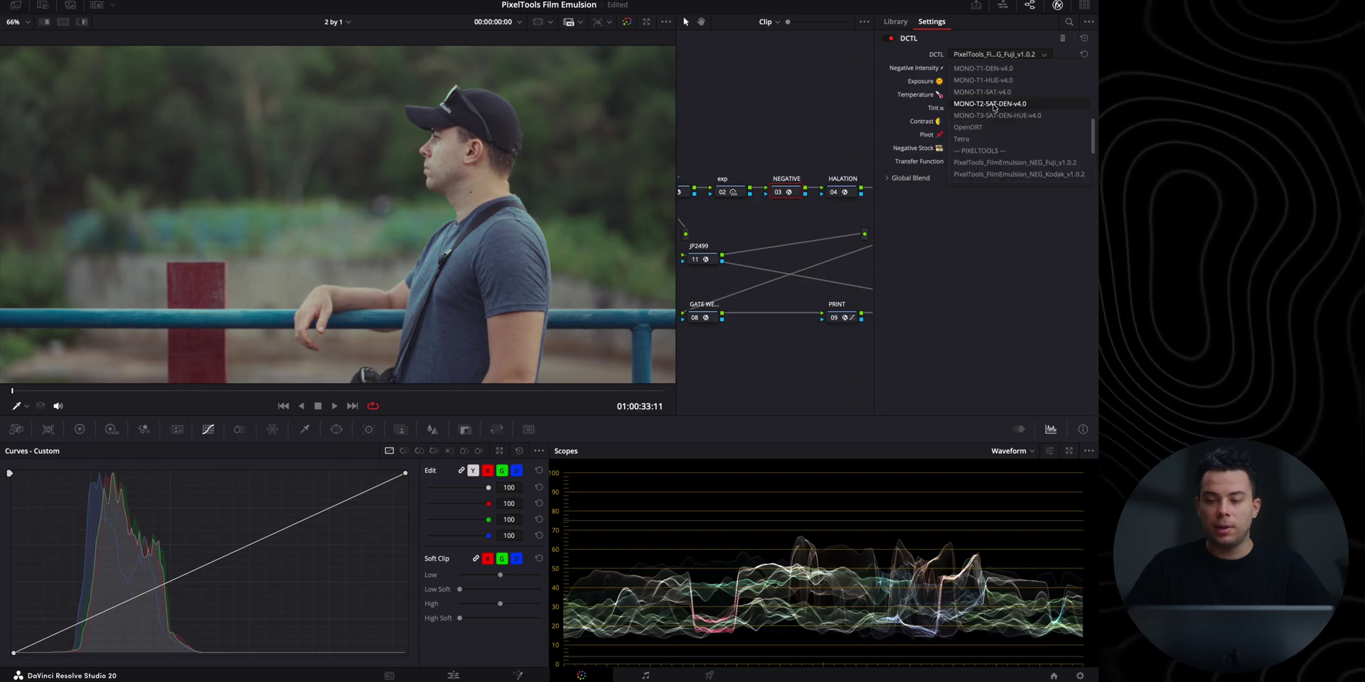
pyautogui.click(1009, 139)
pyautogui.click(990, 149)
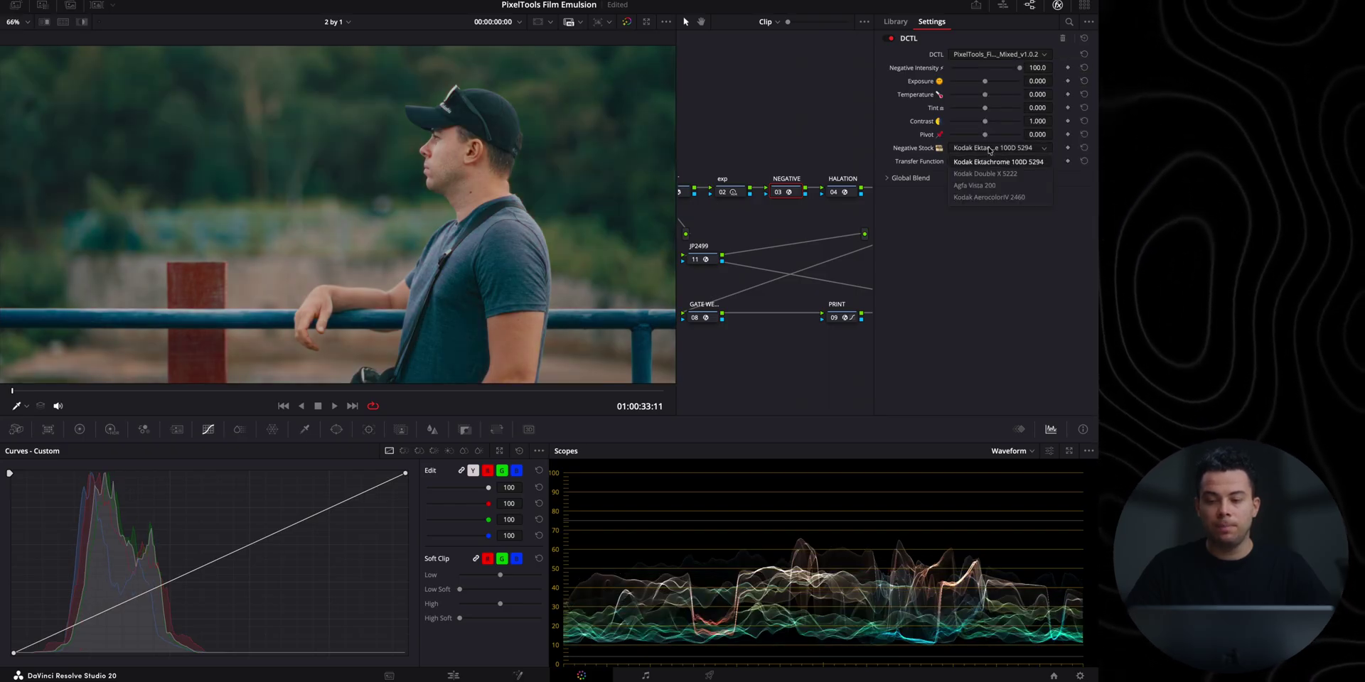
pyautogui.click(989, 173)
pyautogui.click(991, 149)
pyautogui.click(985, 186)
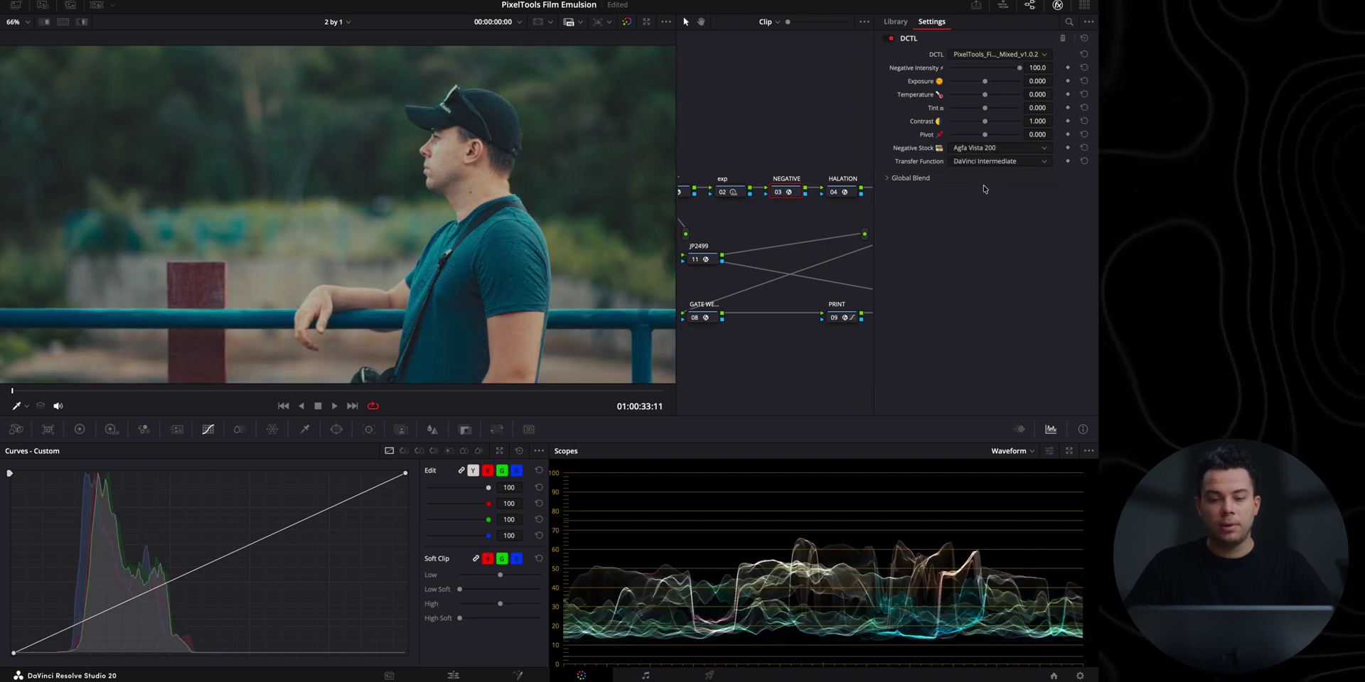
pyautogui.click(993, 149)
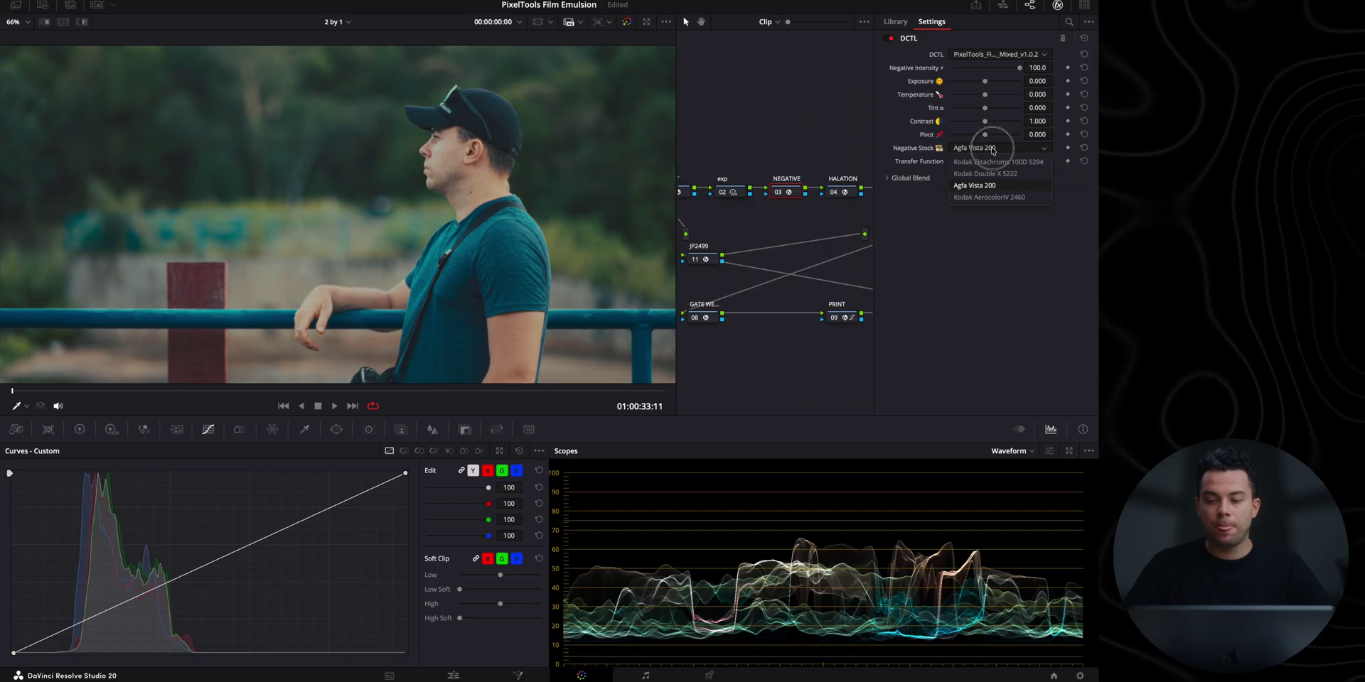
pyautogui.click(991, 199)
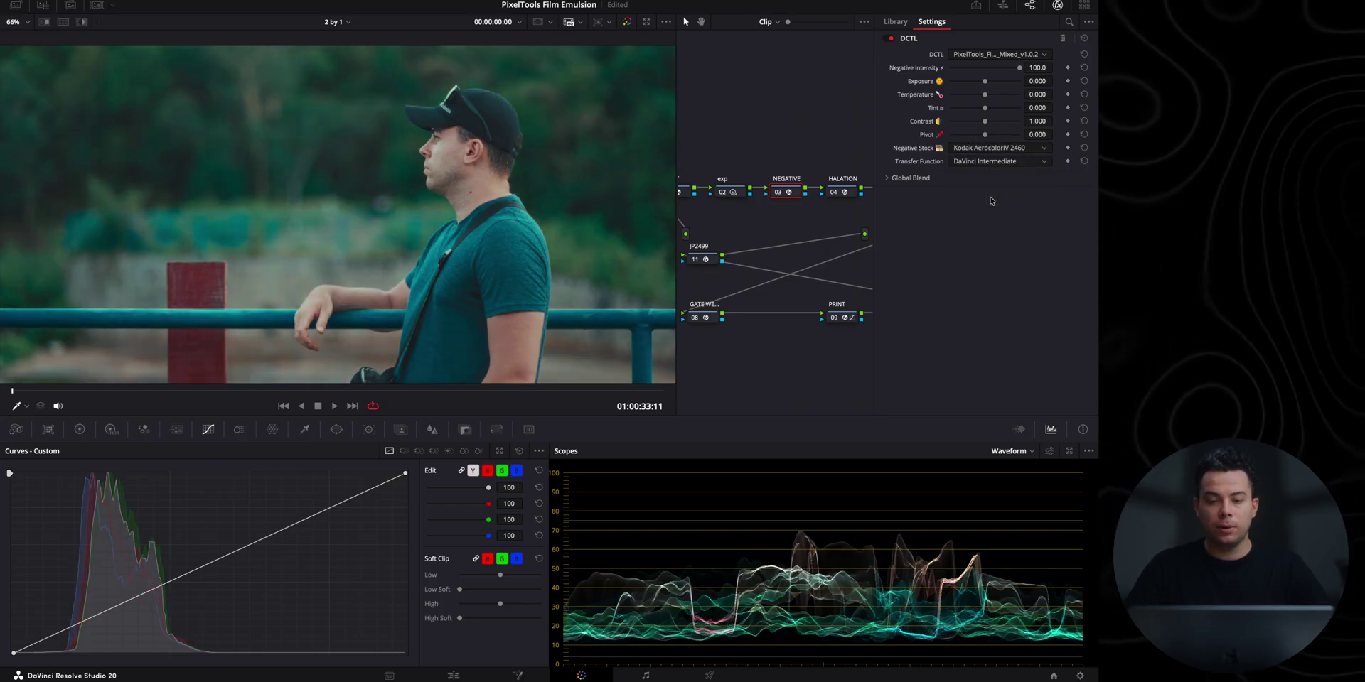
# Step: Switch the negative emulation back to the Kodak DCTL
pyautogui.click(995, 148)
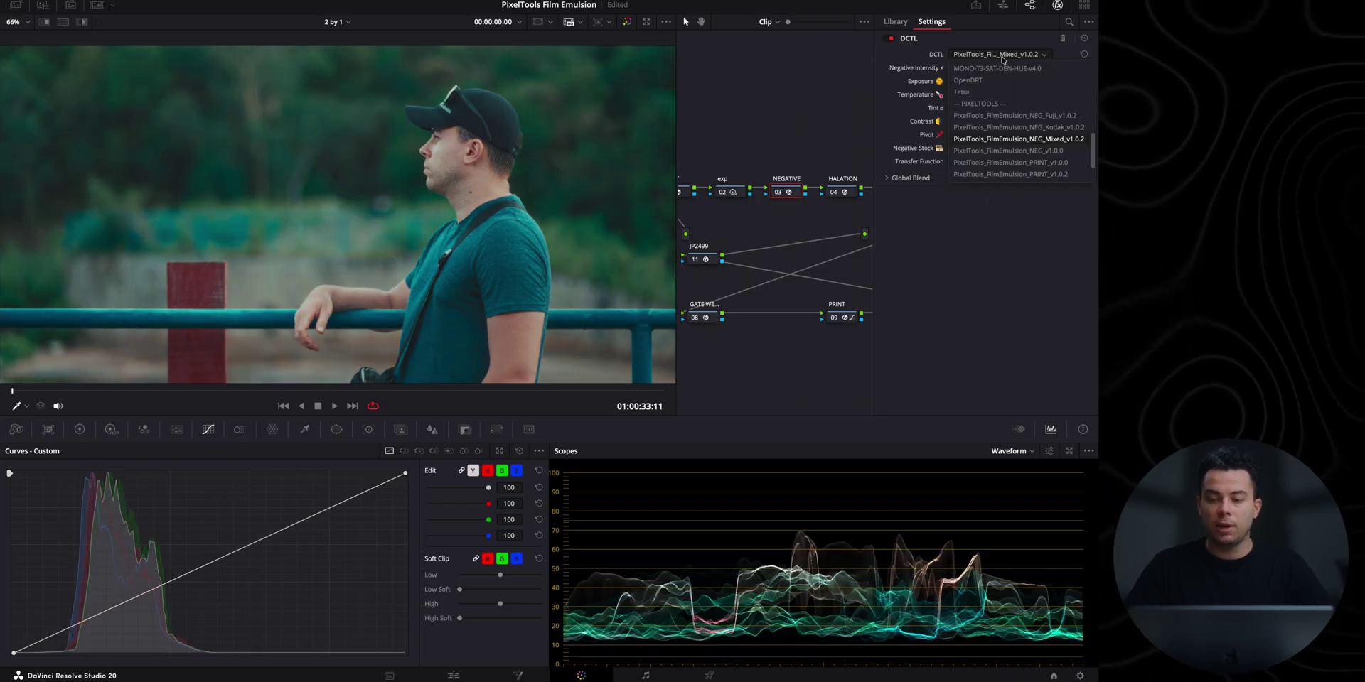
pyautogui.click(1010, 132)
pyautogui.click(999, 148)
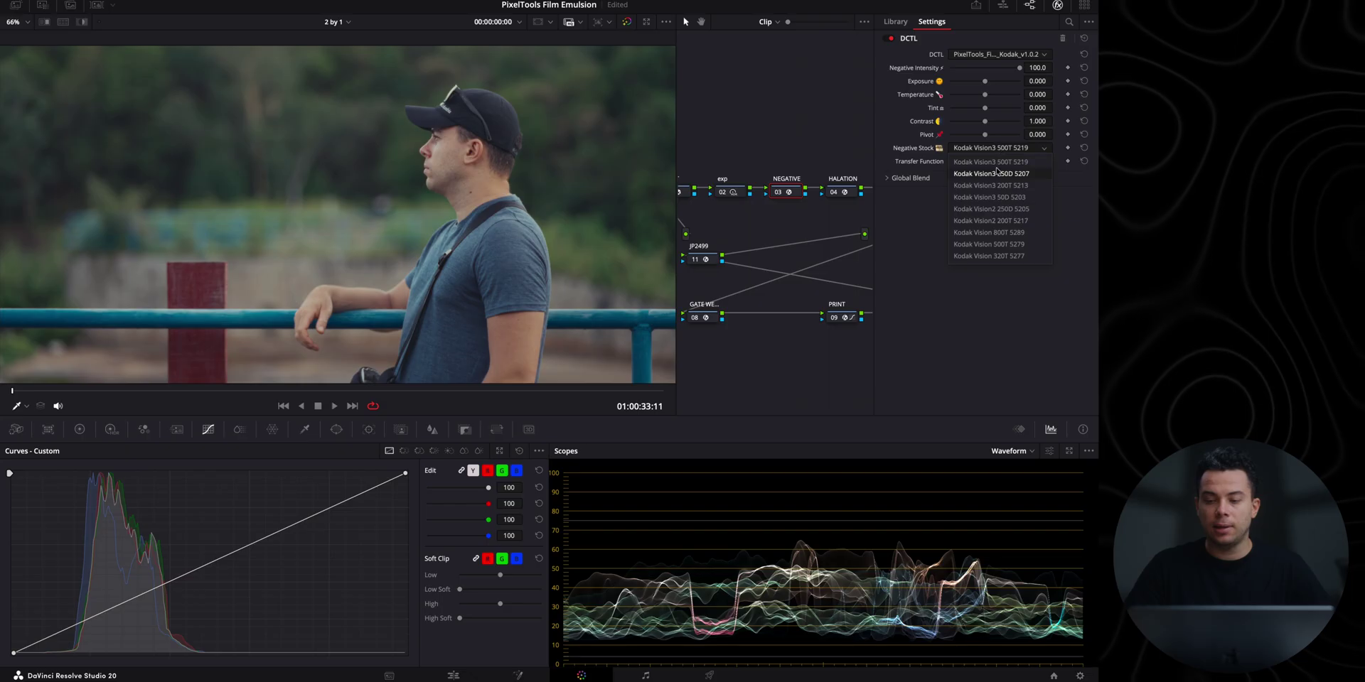
# Step: Use Kodak Vision 500T 5279 with temperature -0.202, contrast 1.101 and exposure 0.155
pyautogui.click(1006, 245)
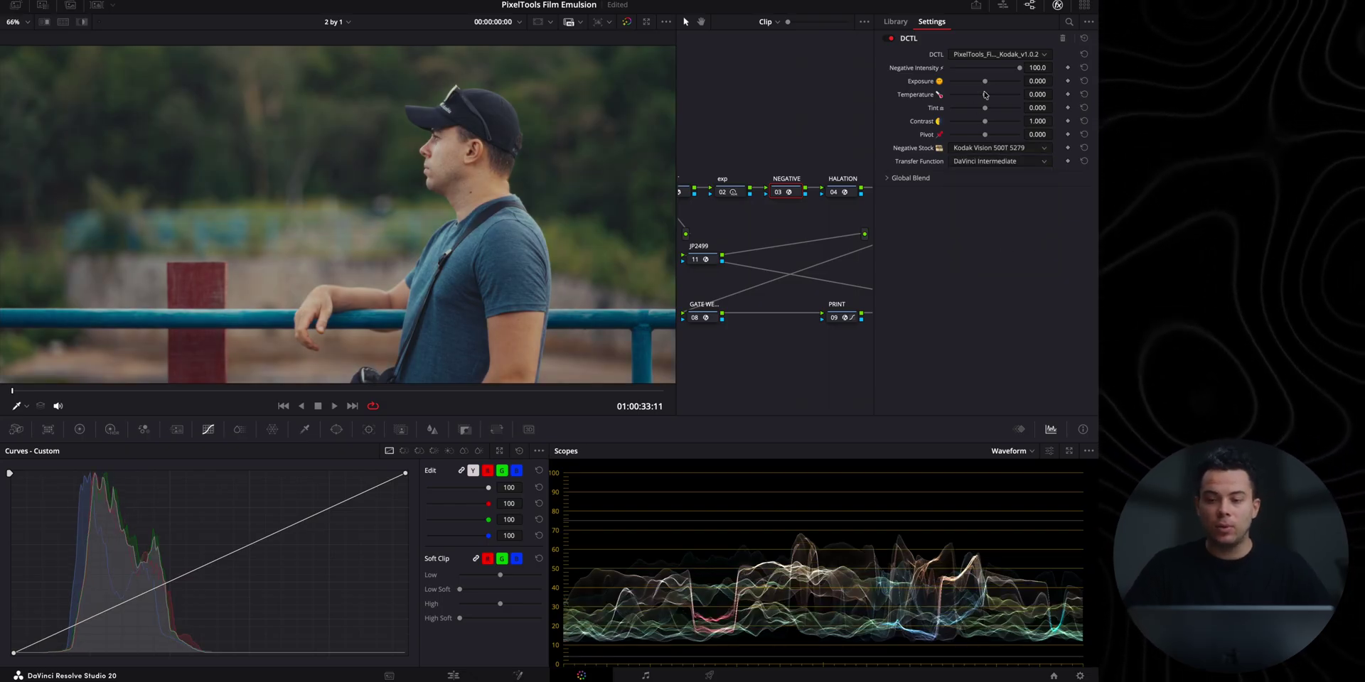
pyautogui.moveTo(987, 96); pyautogui.dragTo(982, 98)
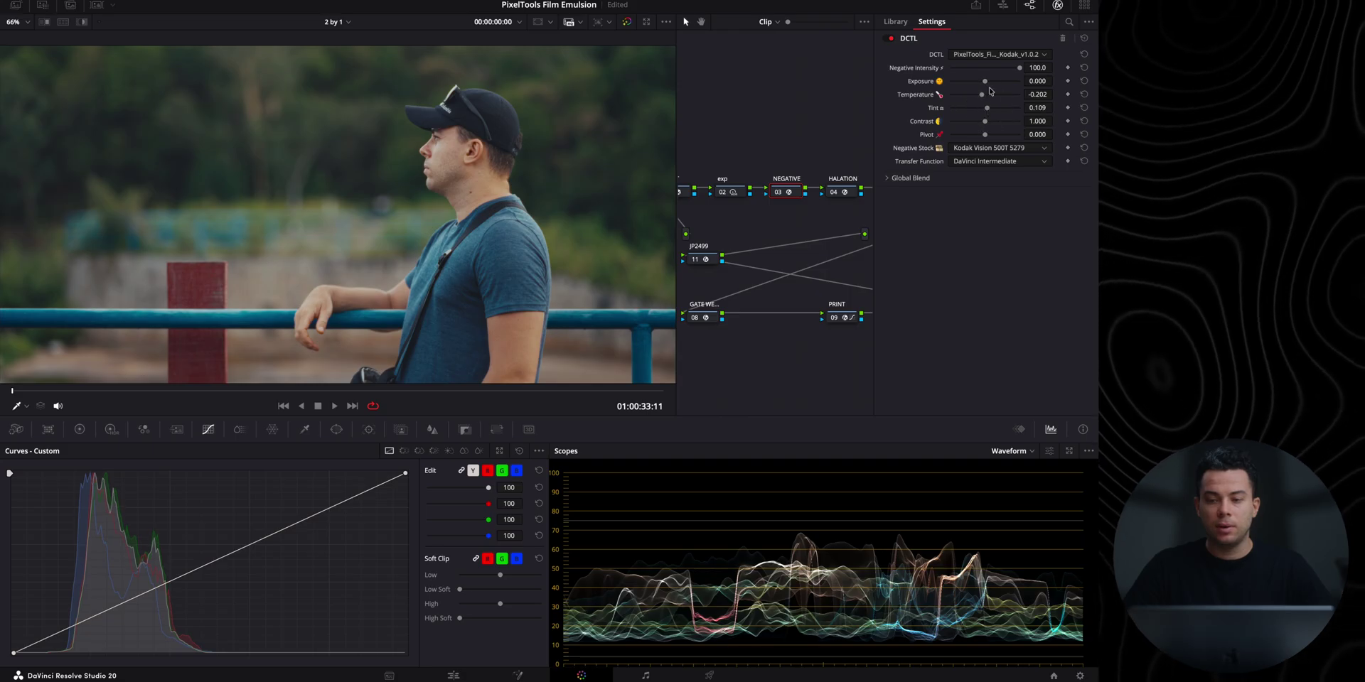
pyautogui.moveTo(985, 122); pyautogui.dragTo(988, 122)
pyautogui.moveTo(988, 81); pyautogui.dragTo(986, 83)
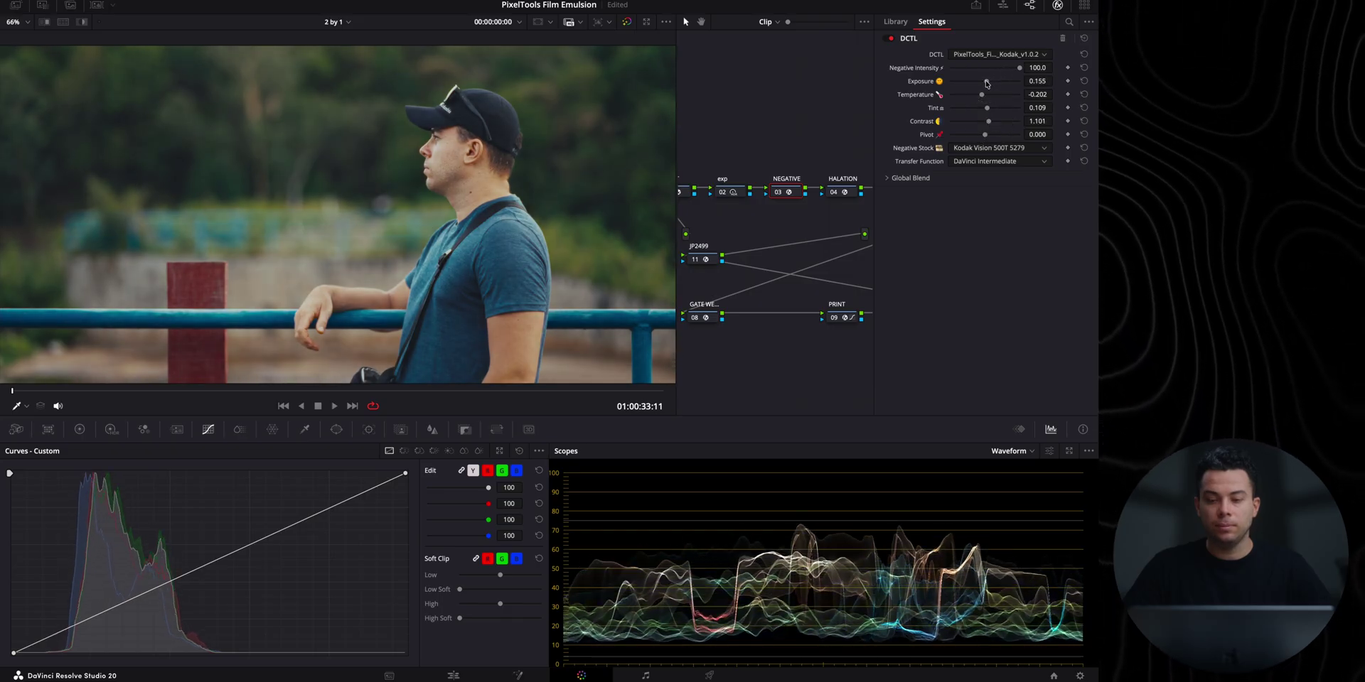
# Step: On the PRINT node, try Kodak 2393 and Fuji 3510, return to Kodak 2383, raise saturation to 1.178
pyautogui.click(893, 319)
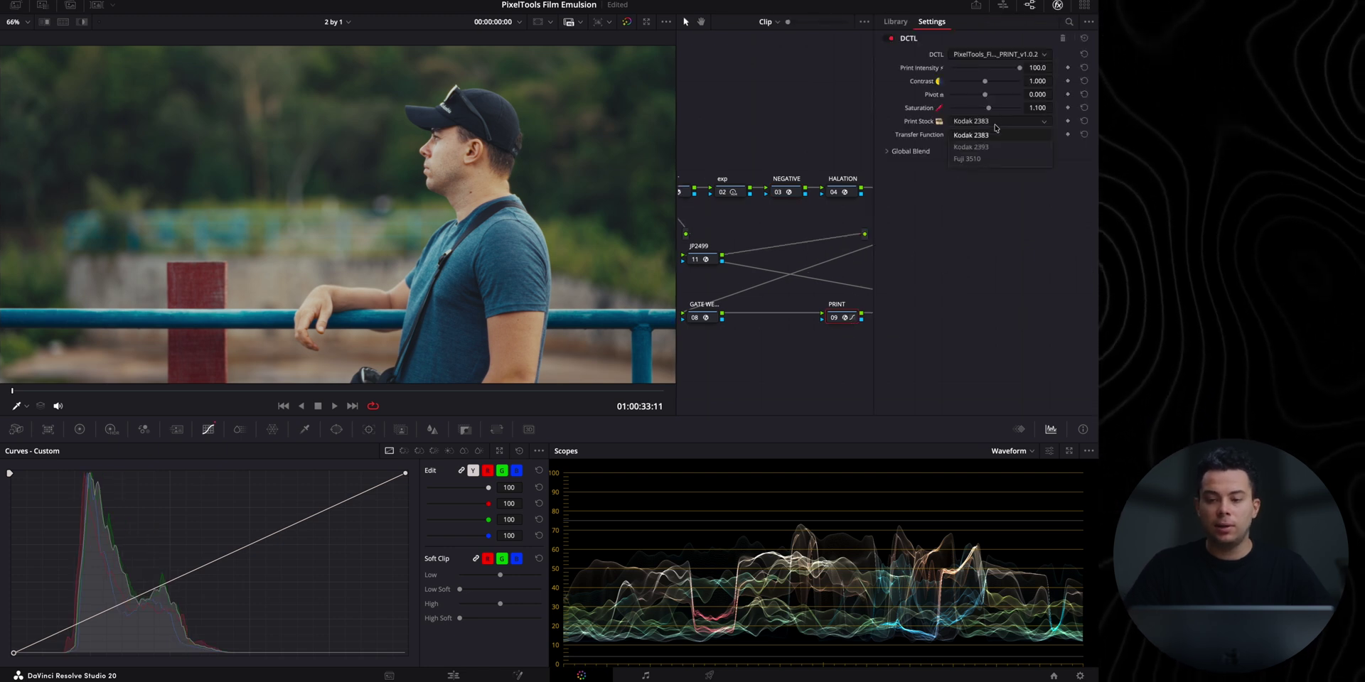
pyautogui.click(997, 150)
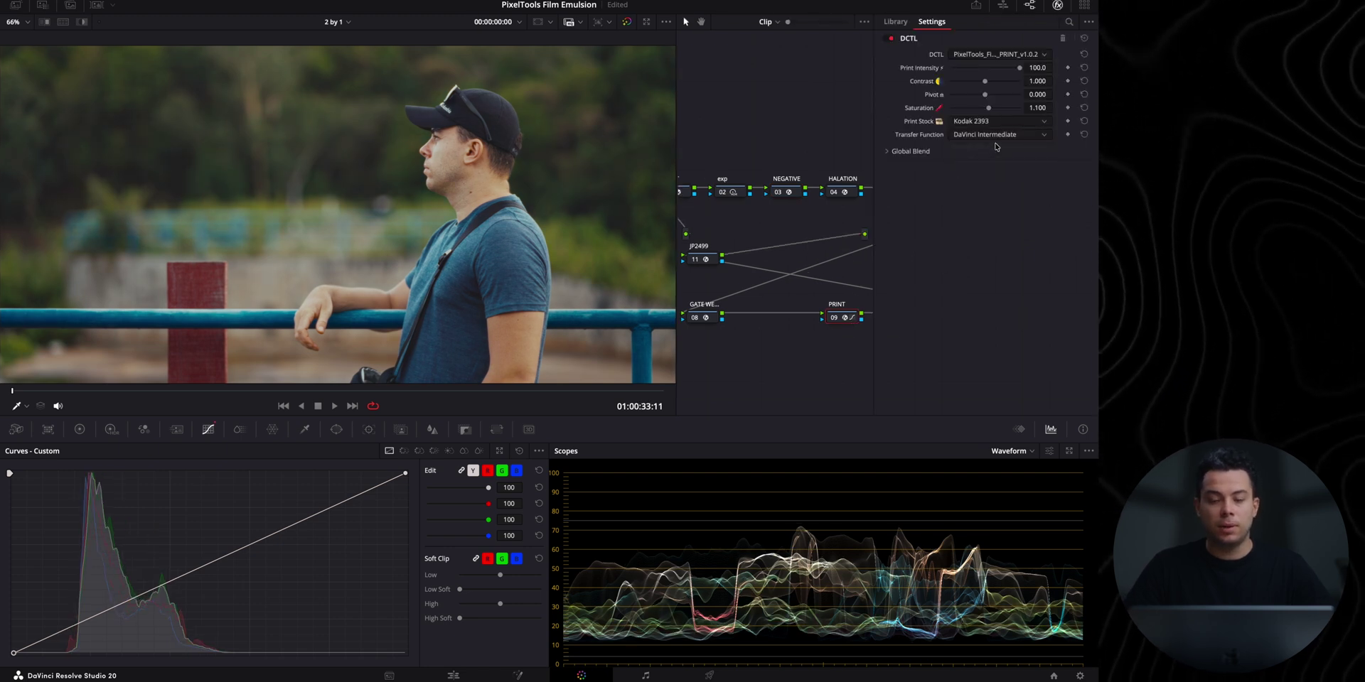
pyautogui.click(994, 123)
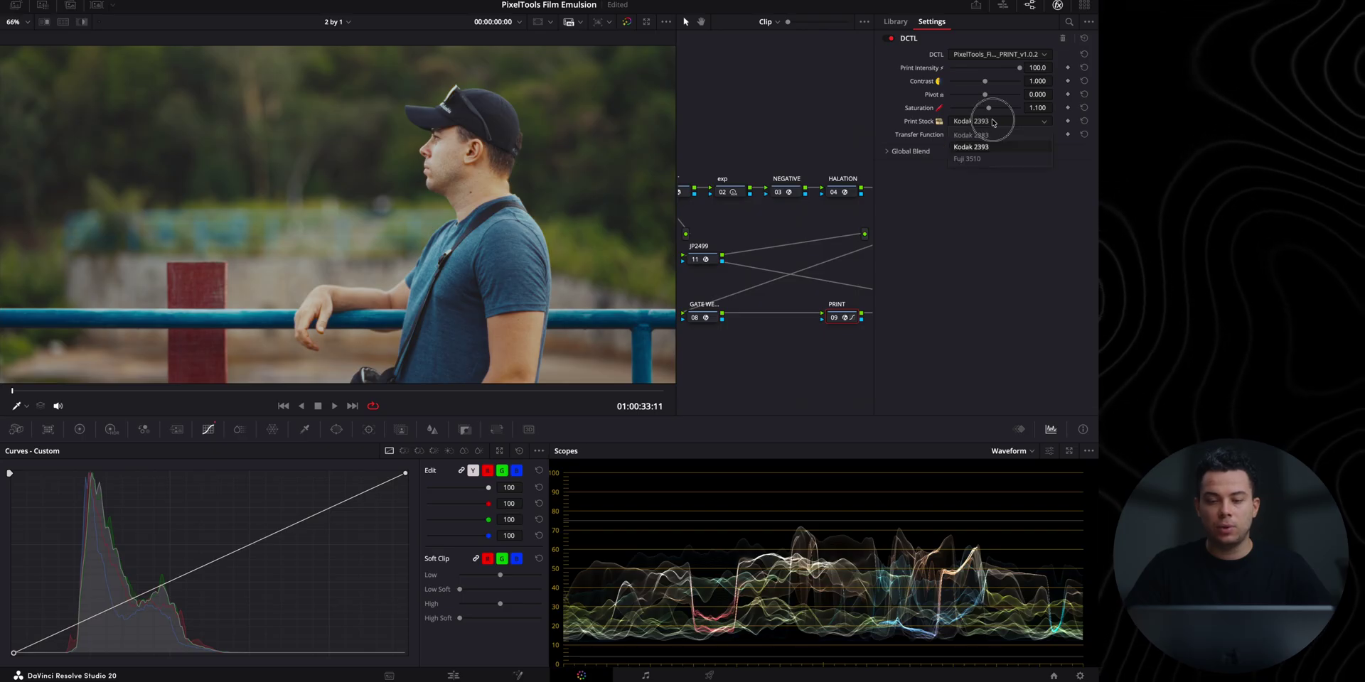
pyautogui.click(984, 159)
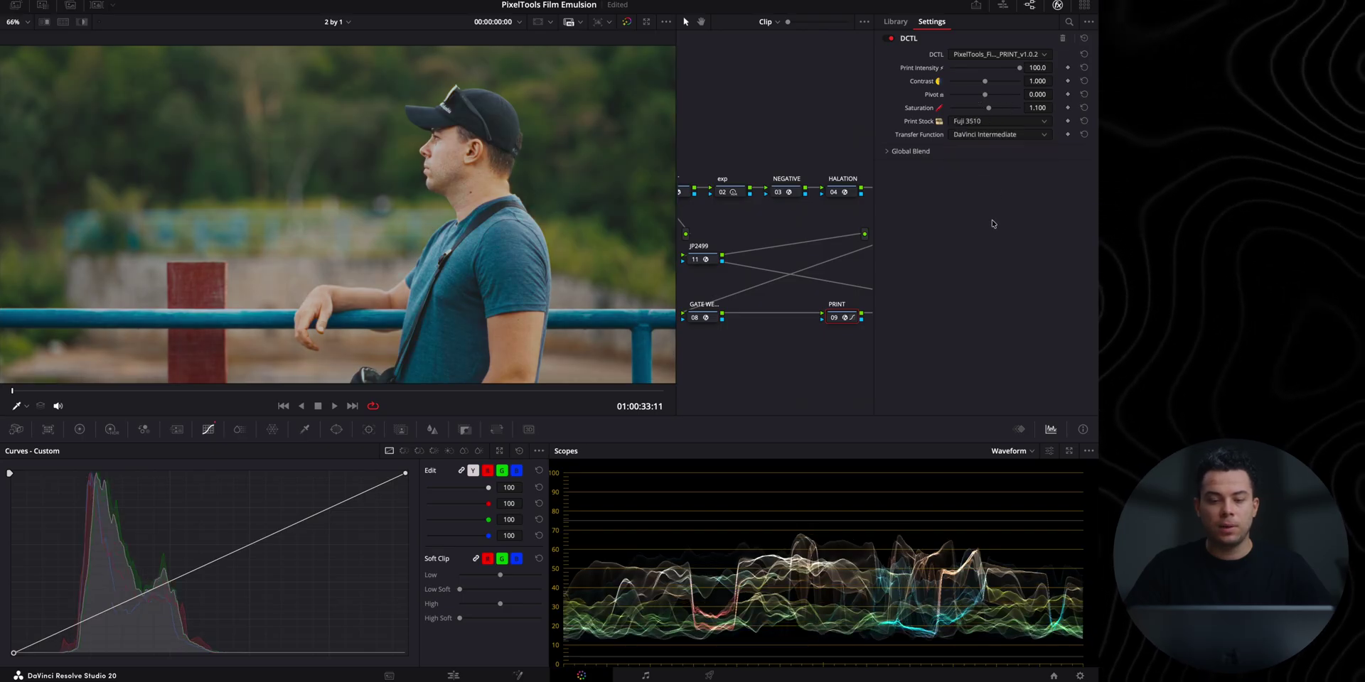
pyautogui.click(984, 135)
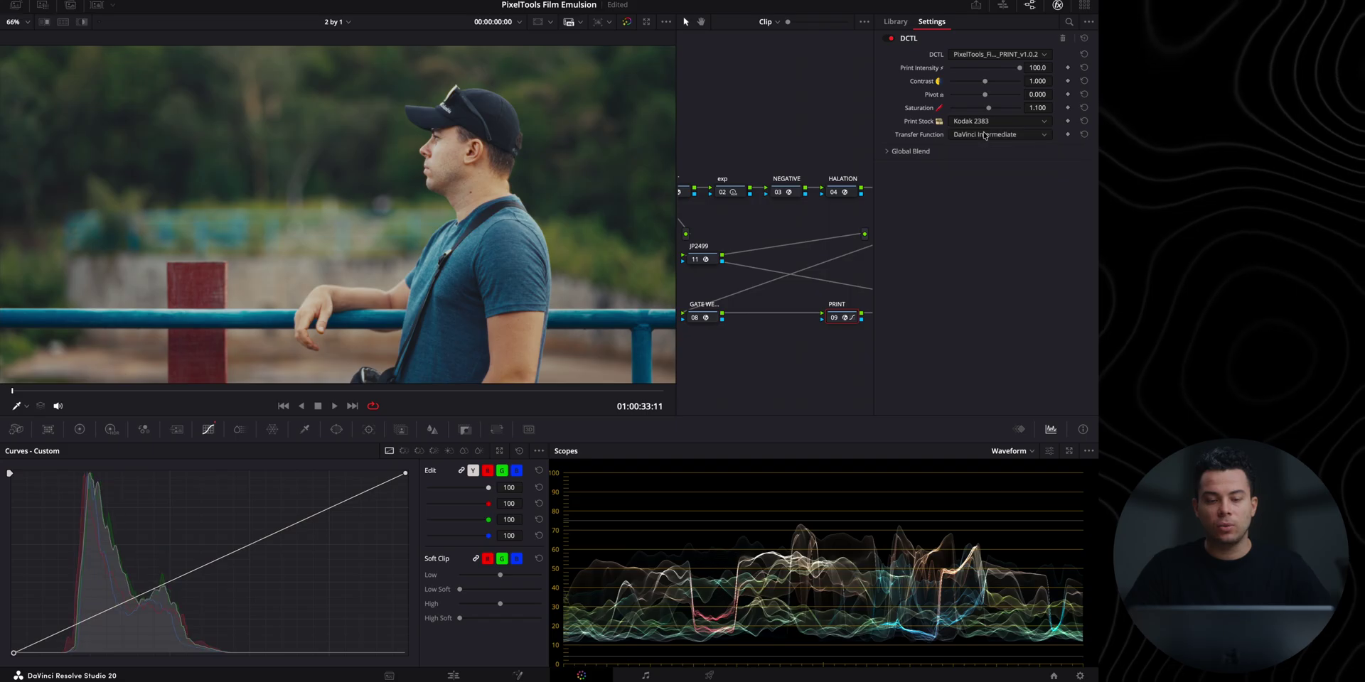
pyautogui.moveTo(990, 109); pyautogui.dragTo(987, 84)
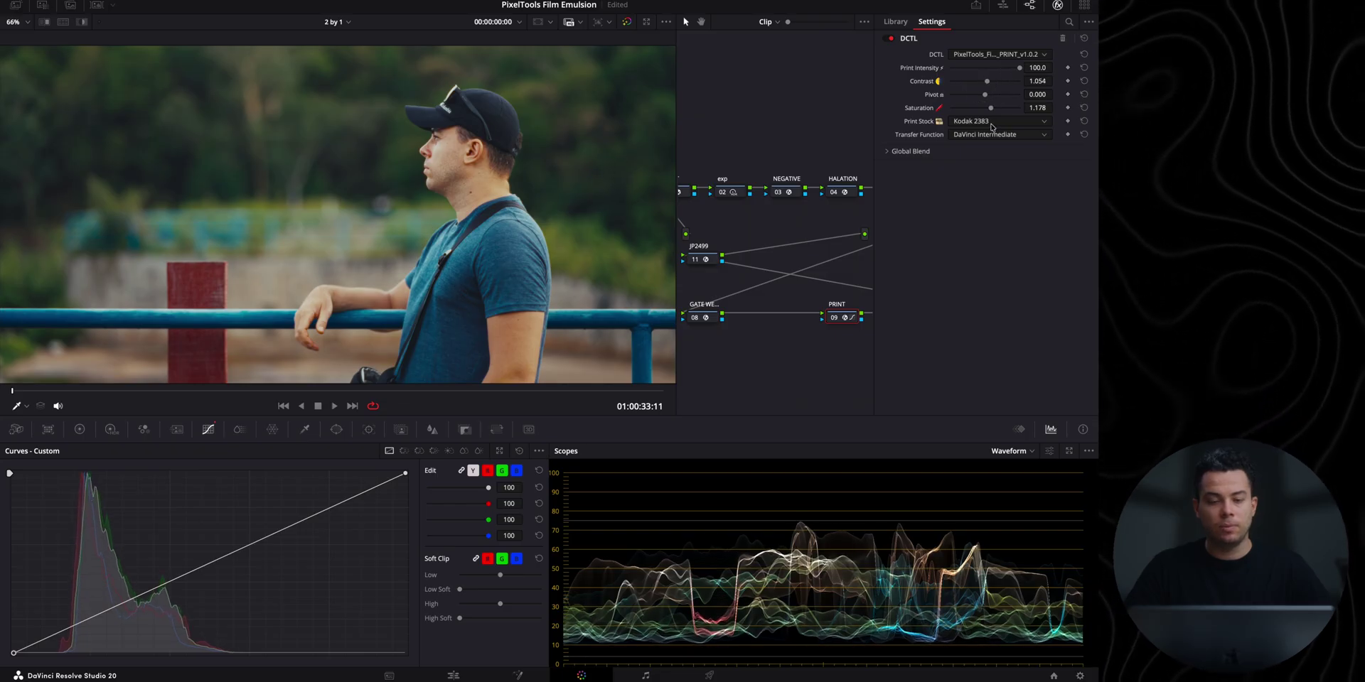
# Step: Lower the NEGATIVE node's intensity to about 95 and close the effect settings
pyautogui.click(793, 194)
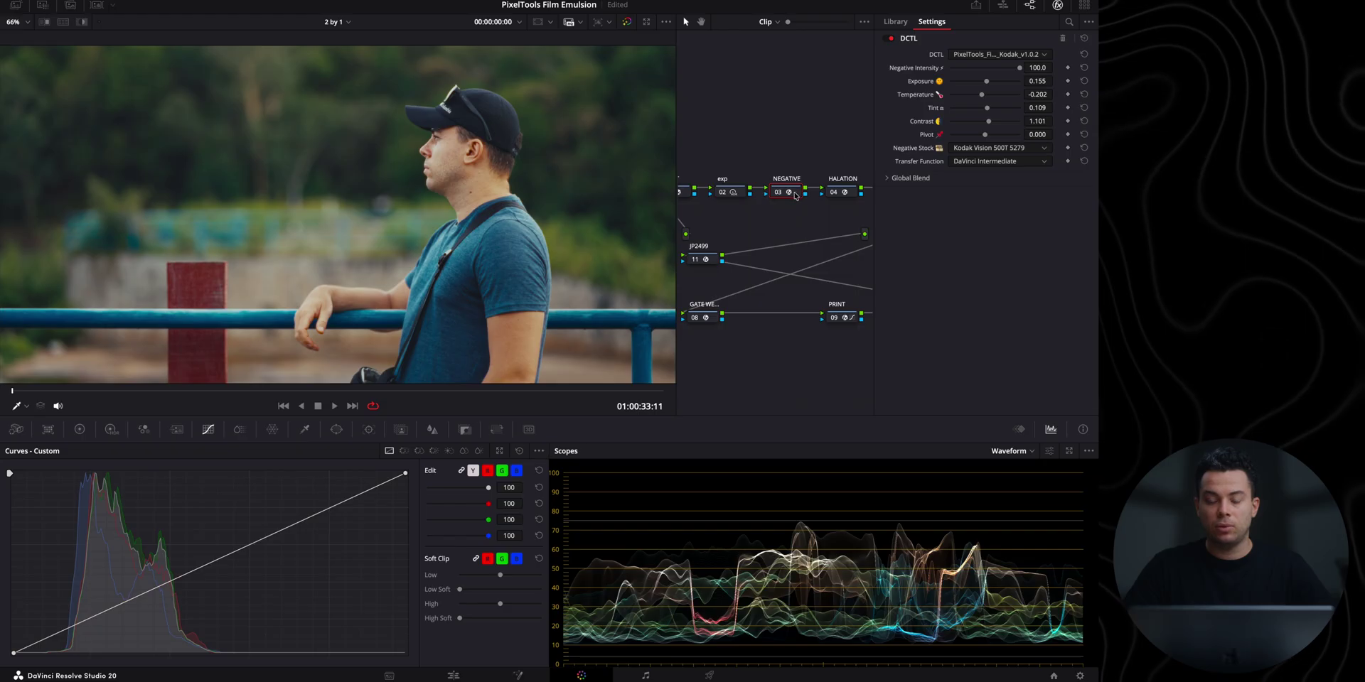
pyautogui.moveTo(1019, 69); pyautogui.dragTo(1014, 74)
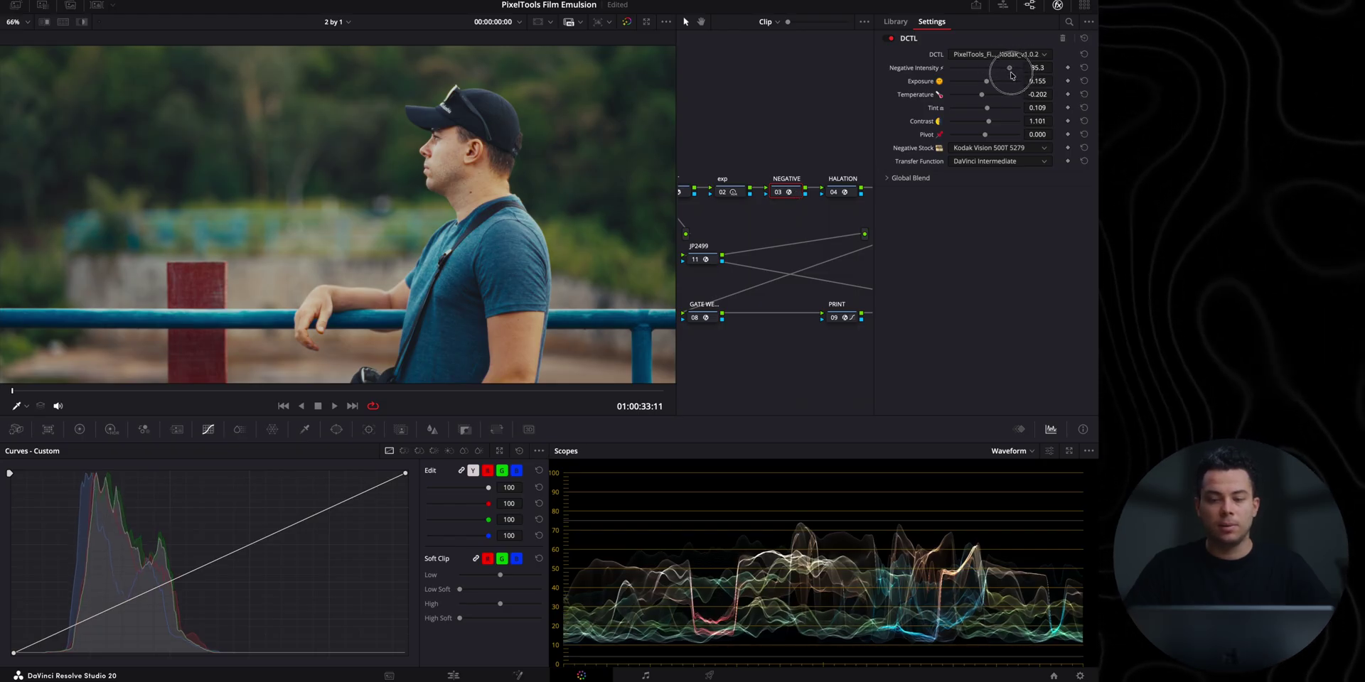
pyautogui.click(1057, 5)
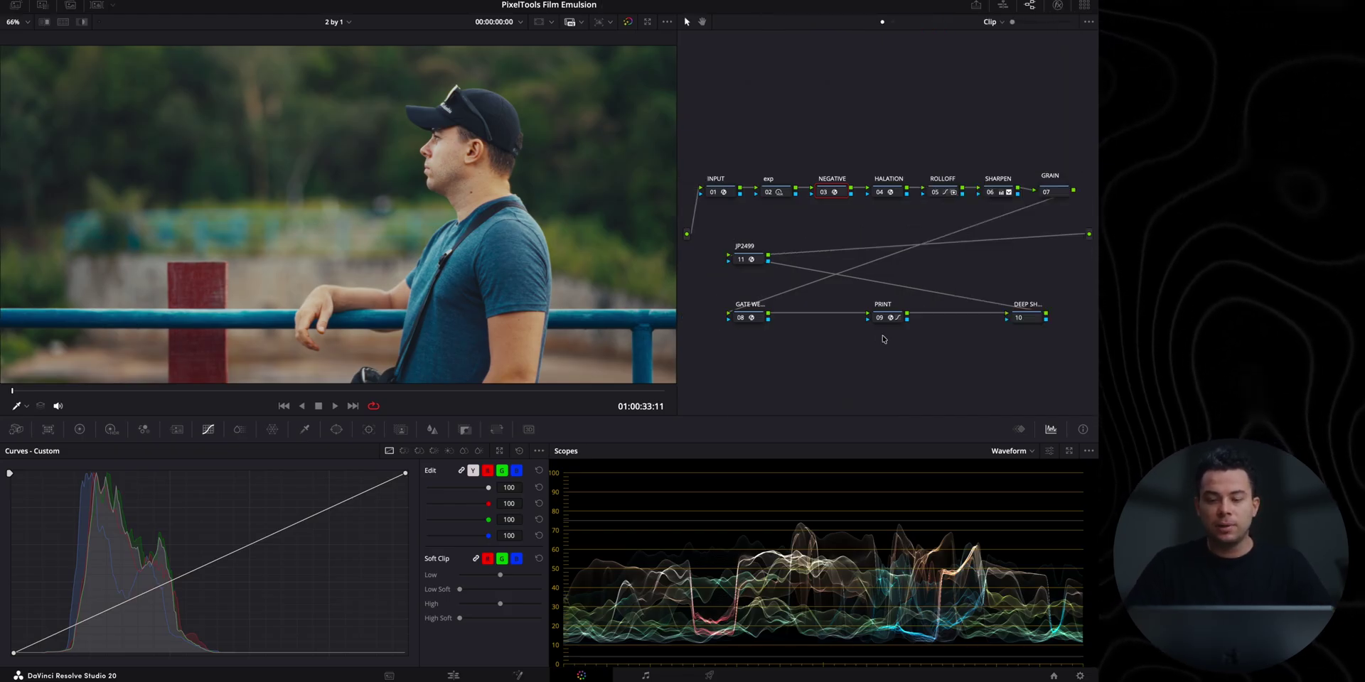
# Step: Pull in the PRINT node's Custom curve black point to deepen shadows, then scrub to a later frame
pyautogui.click(889, 321)
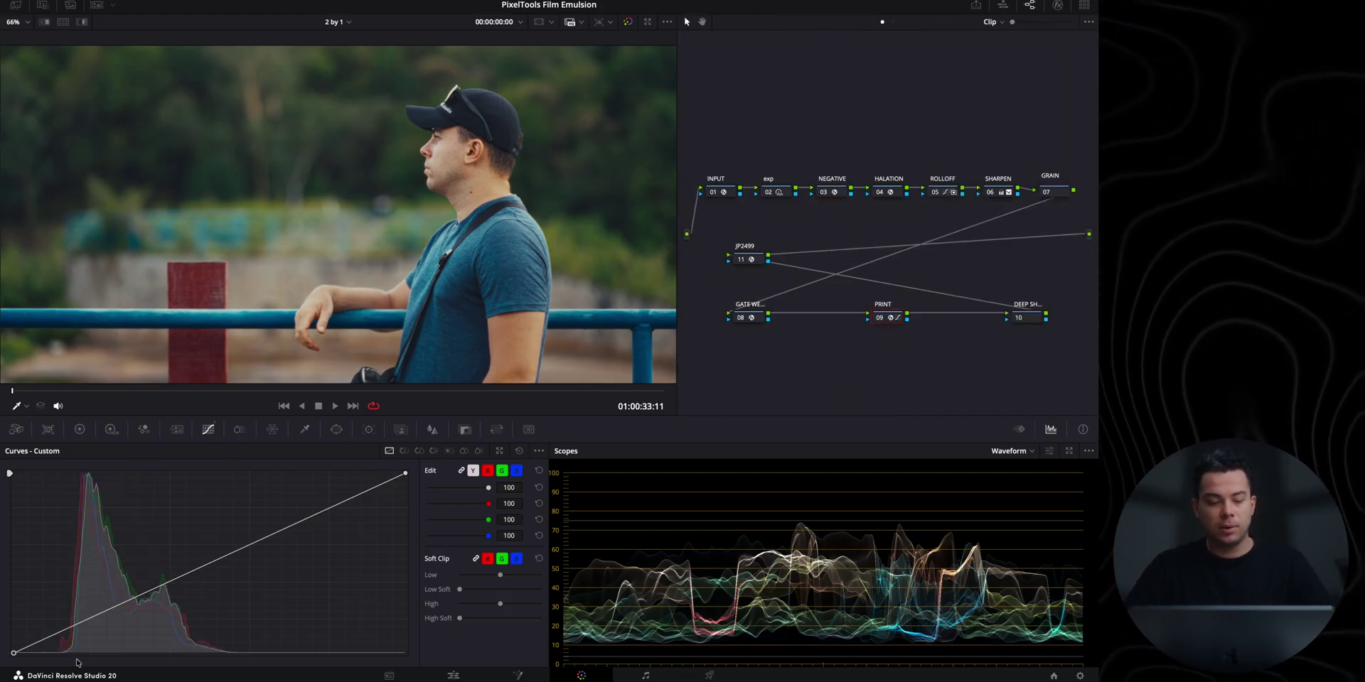
pyautogui.moveTo(14, 654); pyautogui.dragTo(32, 653)
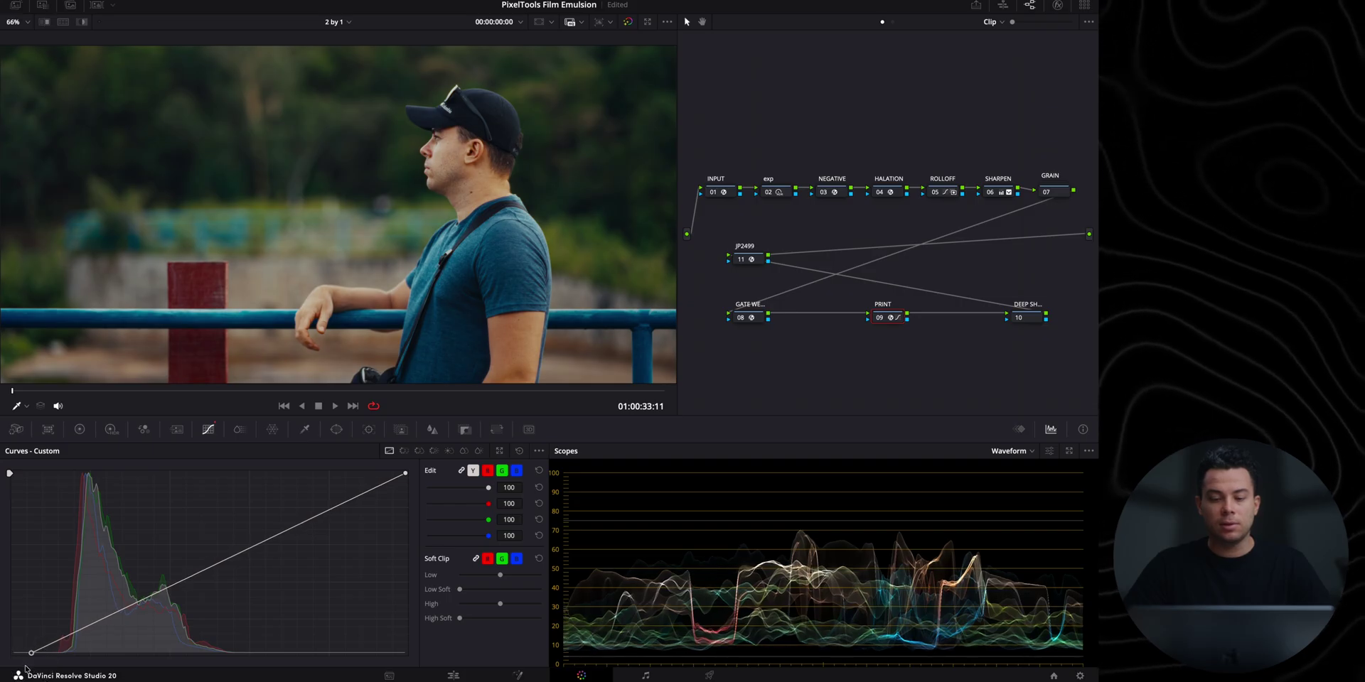
pyautogui.click(1058, 5)
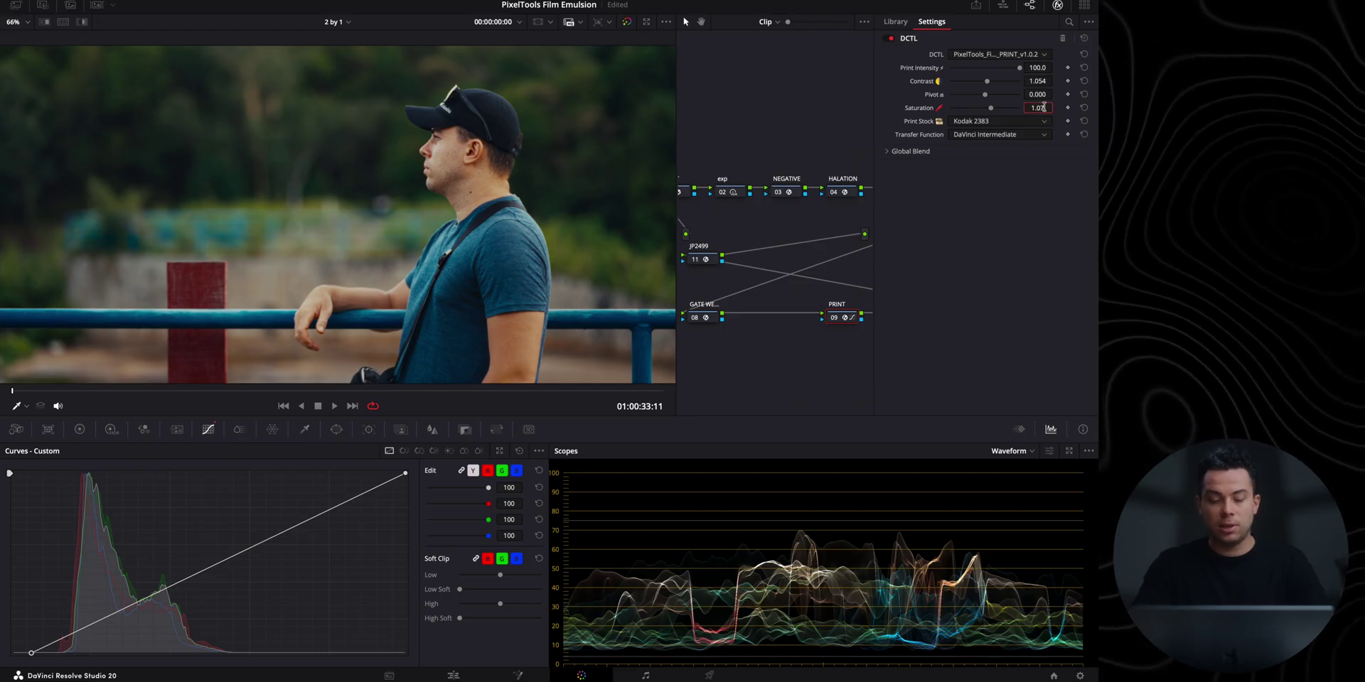
pyautogui.click(1058, 5)
pyautogui.moveTo(131, 395); pyautogui.dragTo(559, 391)
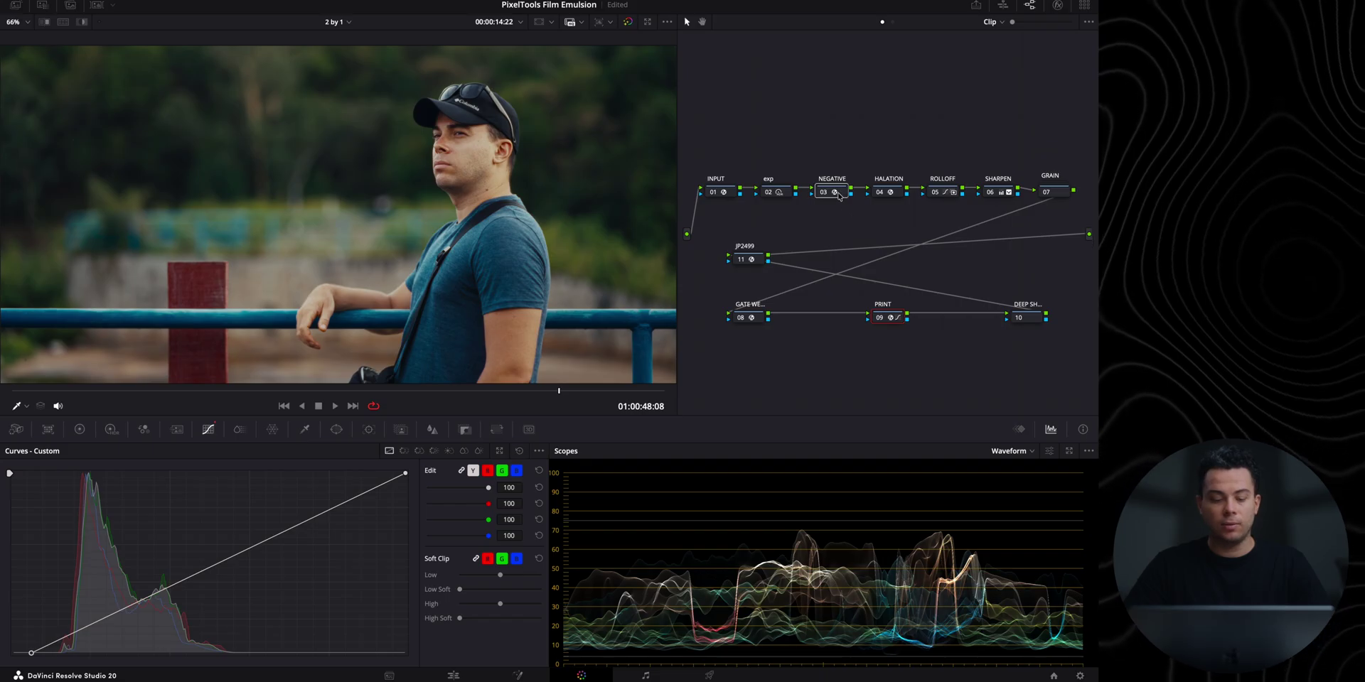
# Step: Toggle the whole grade and the NEGATIVE/PRINT nodes off and on to compare the face
pyautogui.hotkey('shift', 'd')
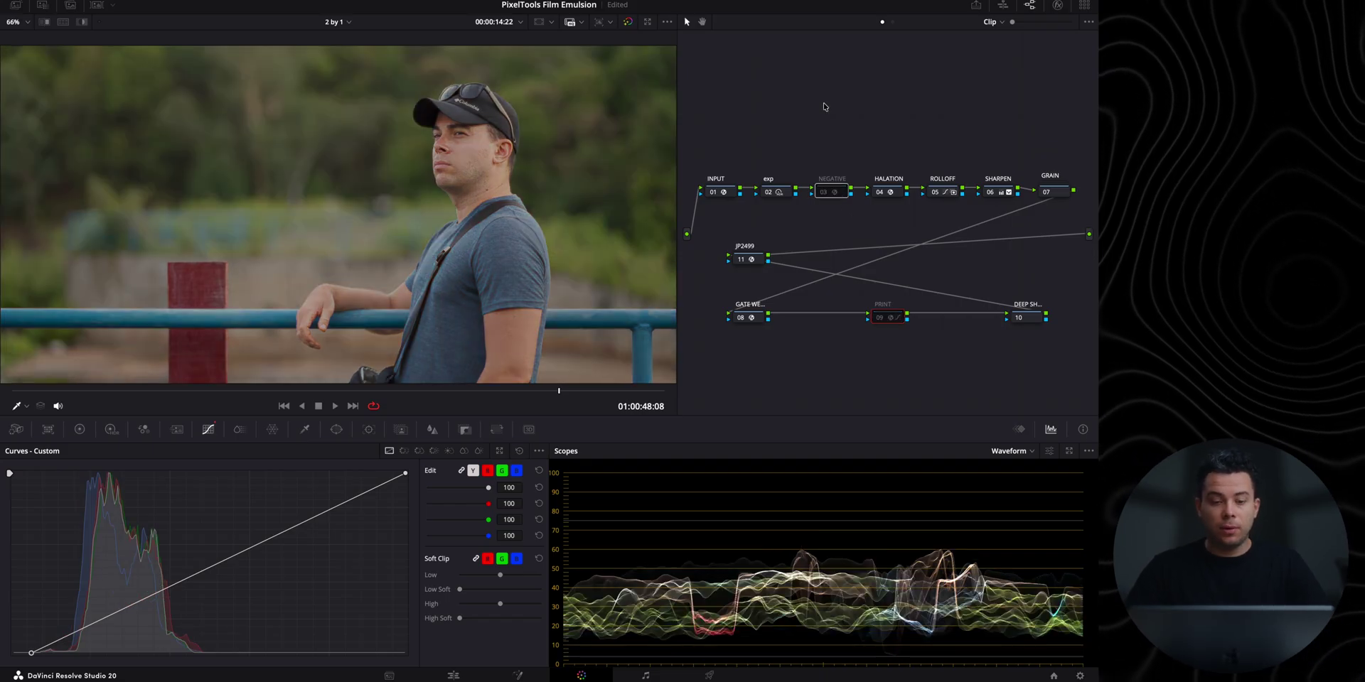
pyautogui.hotkey('shift', 'd')
pyautogui.hotkey('shift', 'd')
pyautogui.hotkey('shift', 'd')
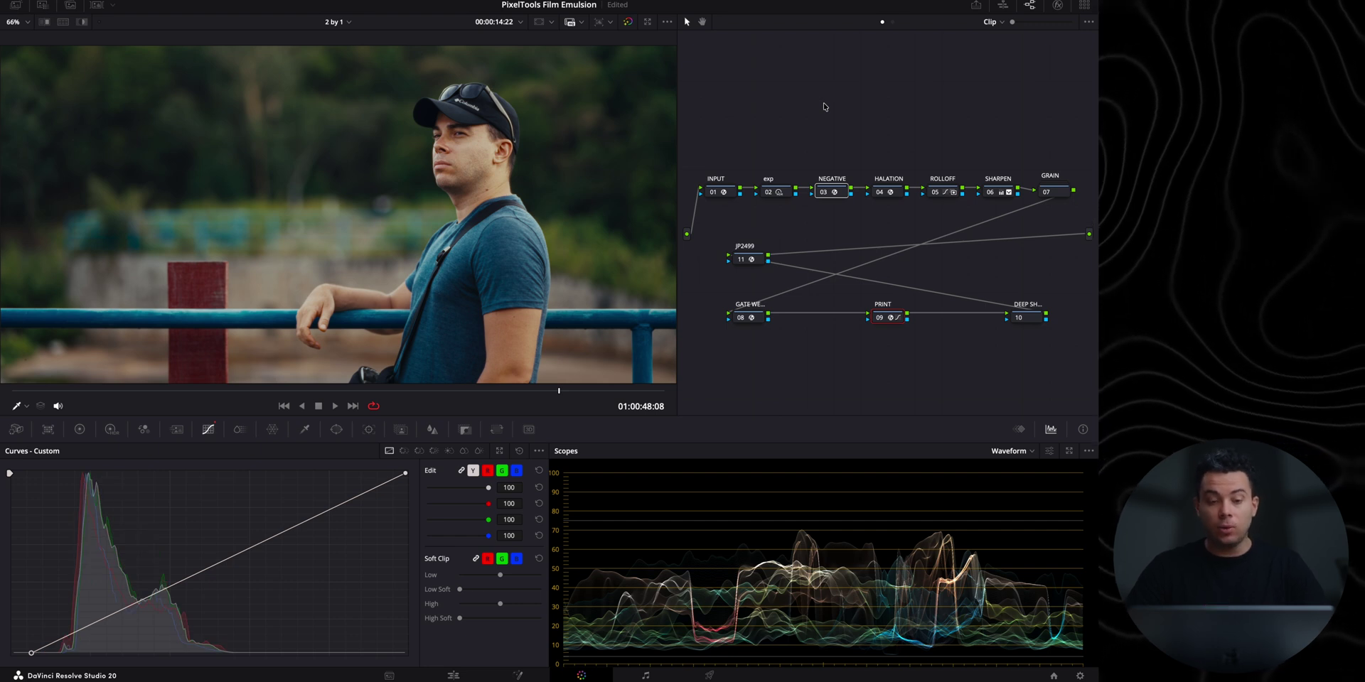
pyautogui.hotkey('ctrl', 'd')
pyautogui.hotkey('shift', 'd')
pyautogui.hotkey('shift', 'd')
pyautogui.hotkey('shift', 'd')
pyautogui.hotkey('shift', 'd')
pyautogui.hotkey('shift', 'd')
pyautogui.hotkey('ctrl', 'd')
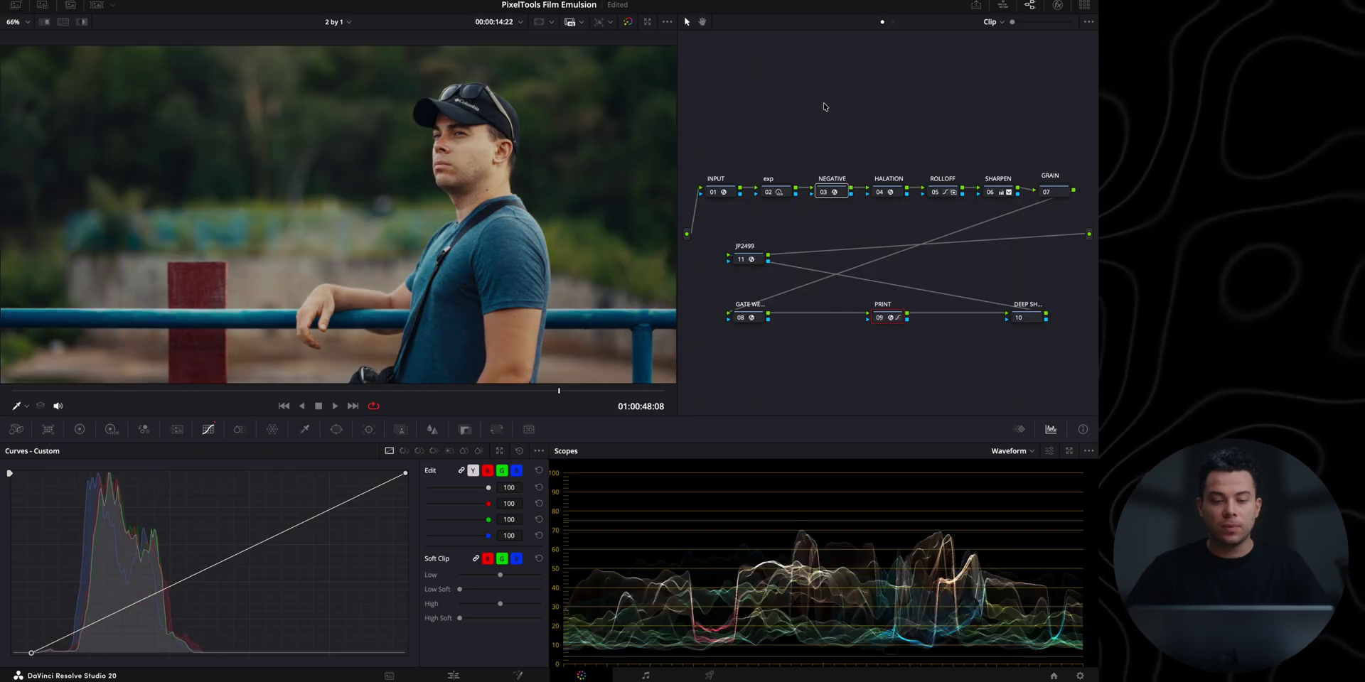
pyautogui.scroll(5, 481, 211)
pyautogui.scroll(5, 481, 212)
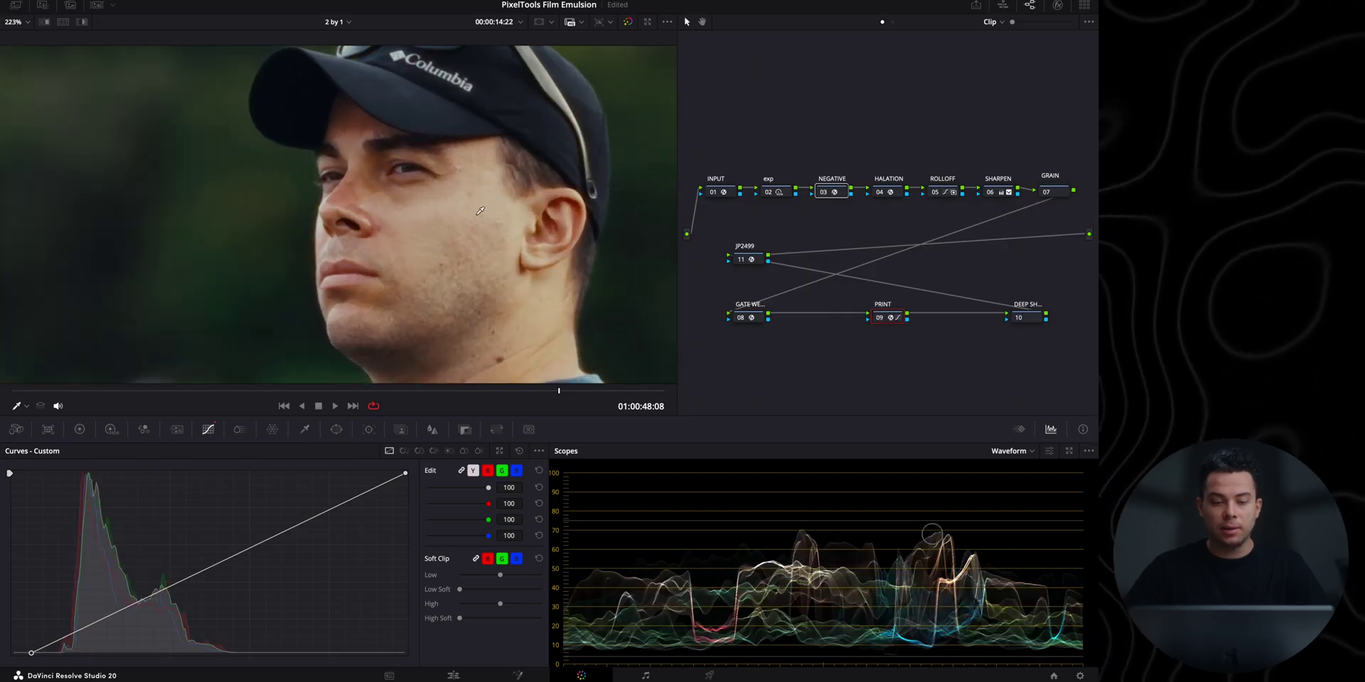
pyautogui.hotkey('ctrl', 'd')
pyautogui.hotkey('ctrl', 'd')
pyautogui.hotkey('ctrl', 'd')
pyautogui.hotkey('ctrl', 'd')
pyautogui.hotkey('ctrl', 'd')
pyautogui.hotkey('ctrl', 'd')
pyautogui.hotkey('ctrl', 'd')
pyautogui.hotkey('ctrl', 'd')
pyautogui.scroll(-10, 481, 211)
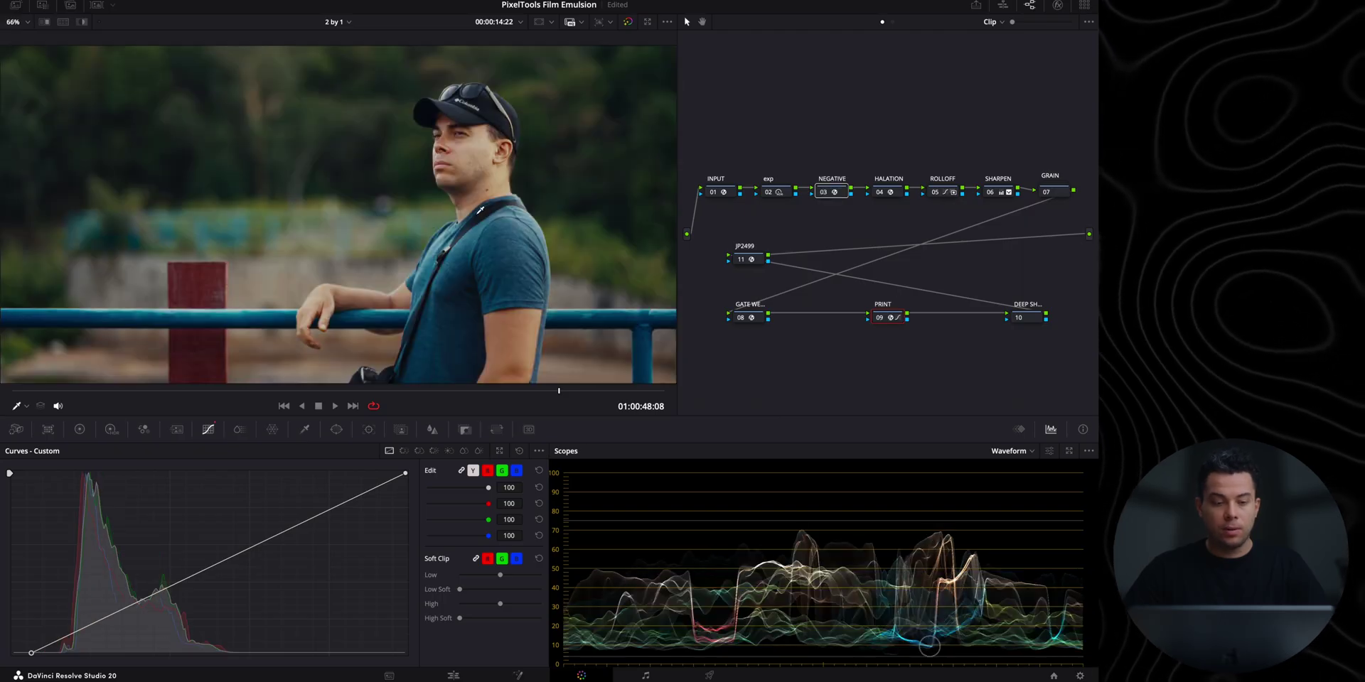
# Step: Grab a gallery still of the Film Emulsion-graded frame and switch to clip 04
pyautogui.click(14, 6)
pyautogui.rightClick(486, 198)
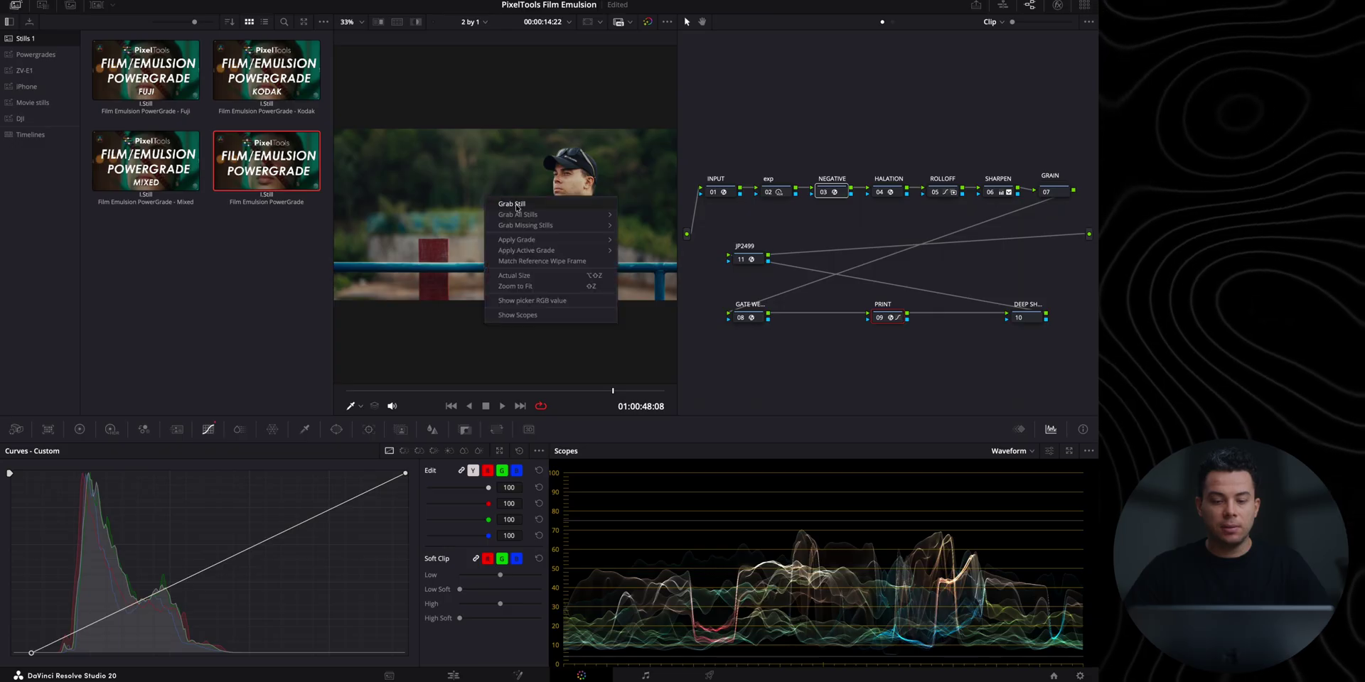
pyautogui.click(512, 204)
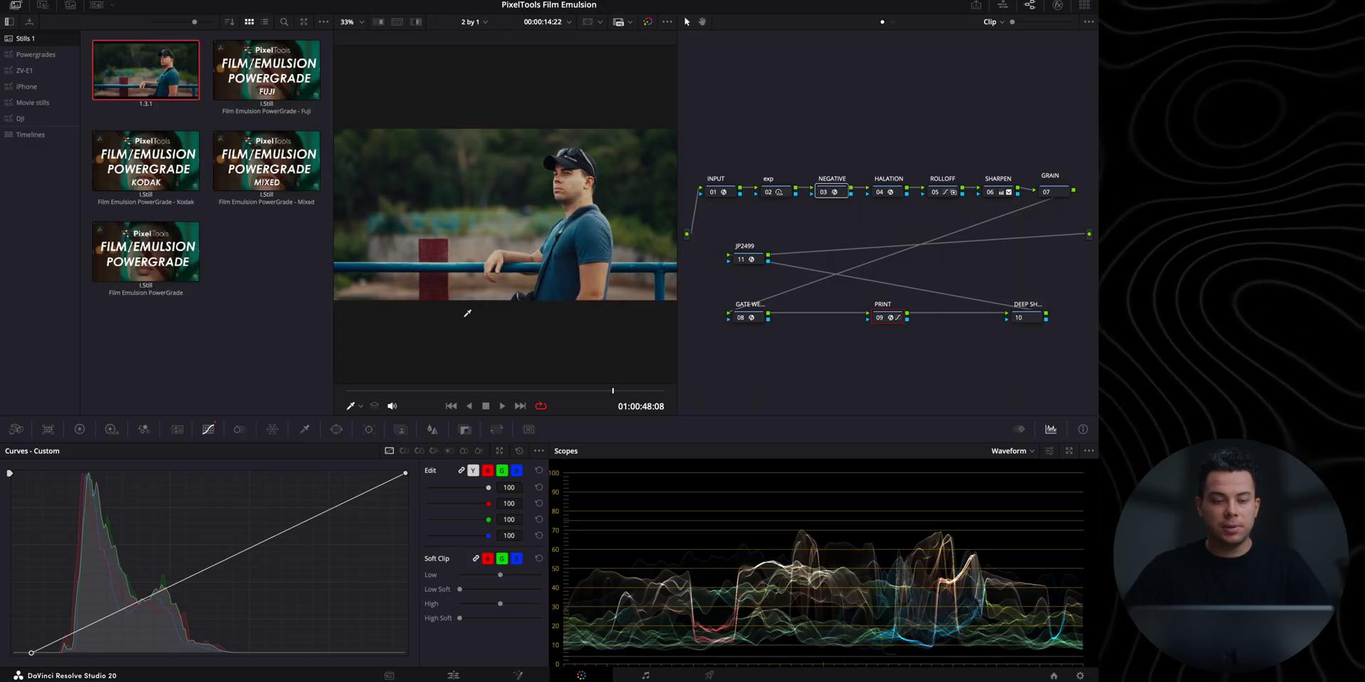
pyautogui.click(97, 5)
pyautogui.click(267, 384)
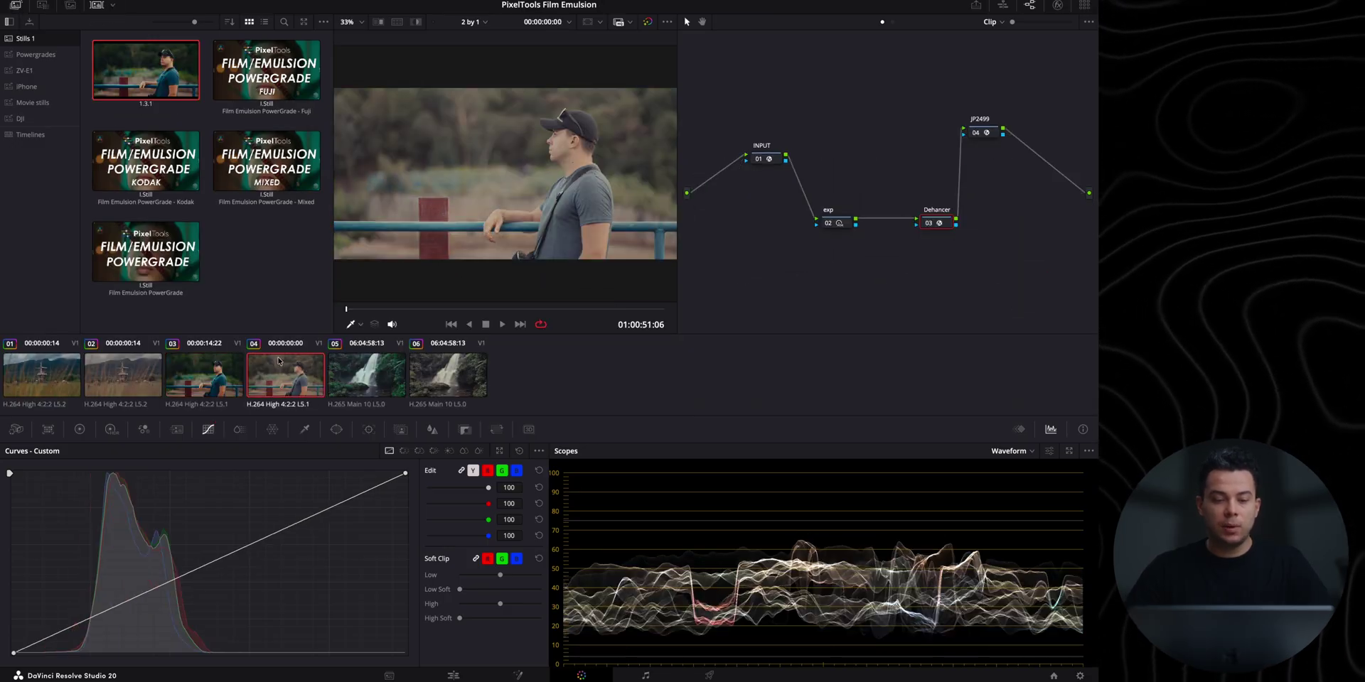
# Step: Hide the clips strip and gallery and scrub clip 04 to the man facing the camera
pyautogui.click(70, 5)
pyautogui.click(16, 6)
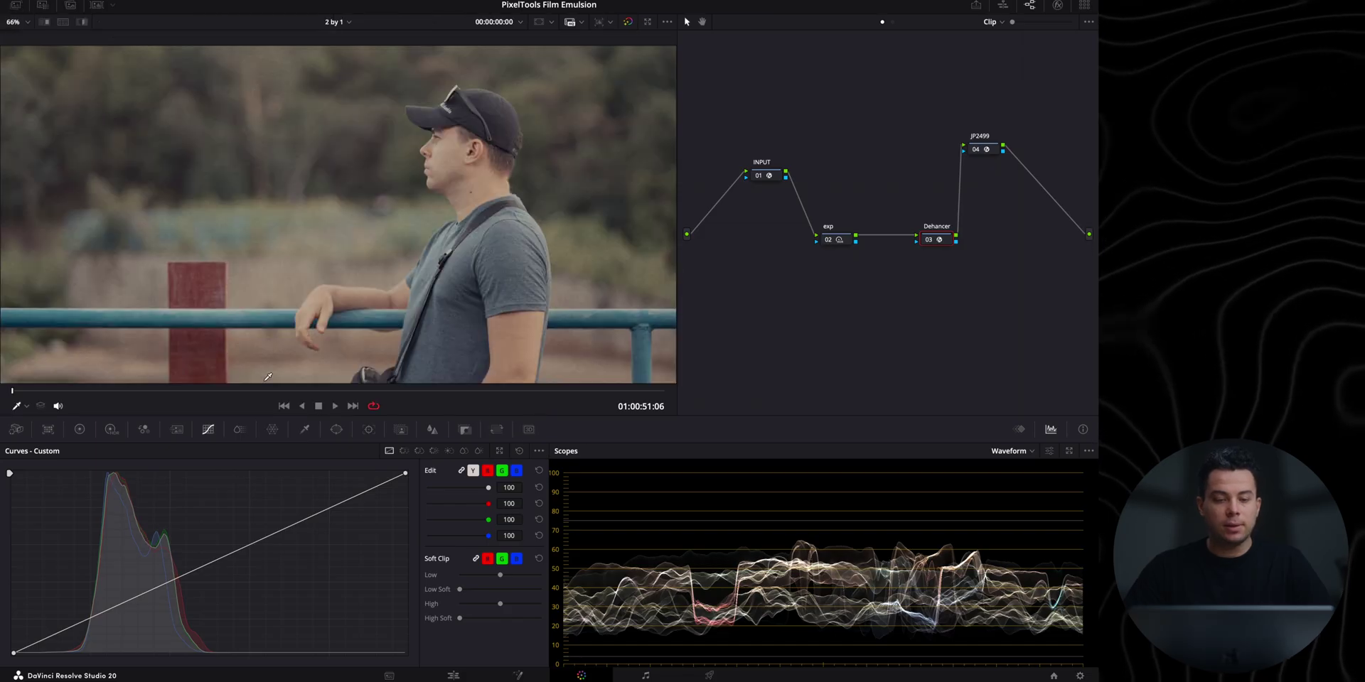
pyautogui.moveTo(123, 393); pyautogui.dragTo(468, 383)
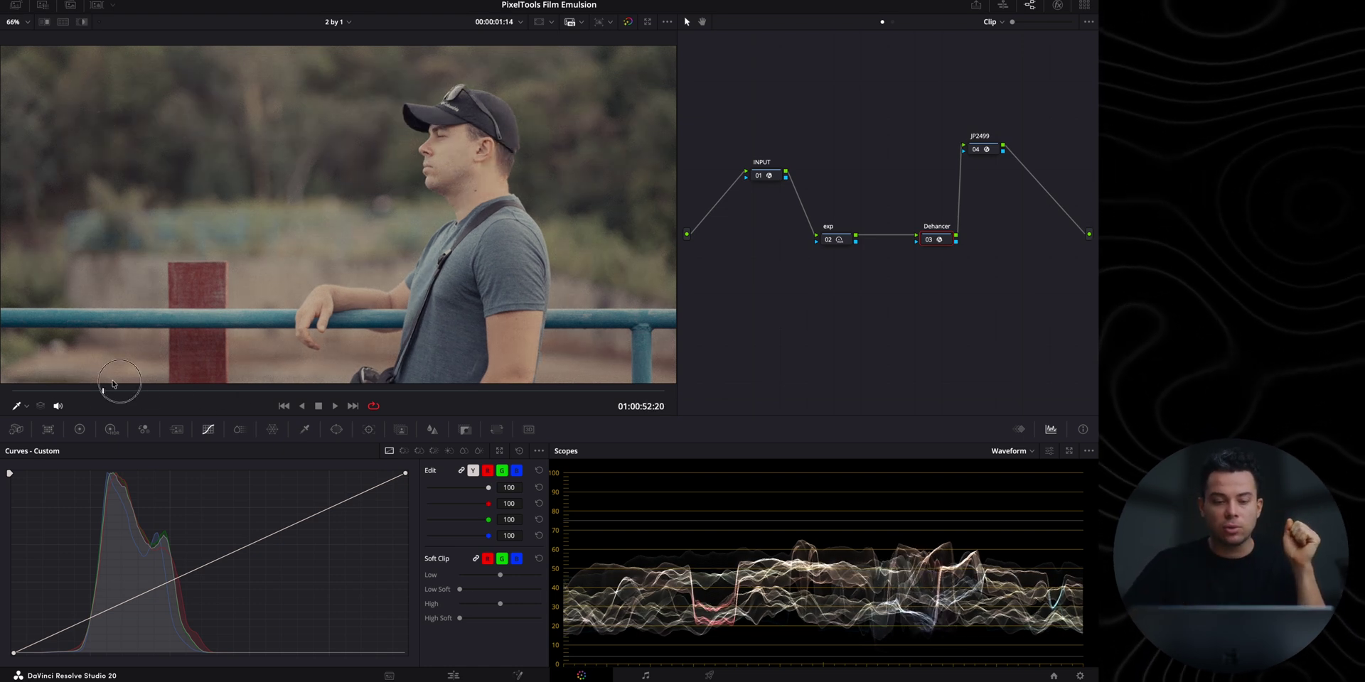
pyautogui.moveTo(562, 393); pyautogui.dragTo(519, 390)
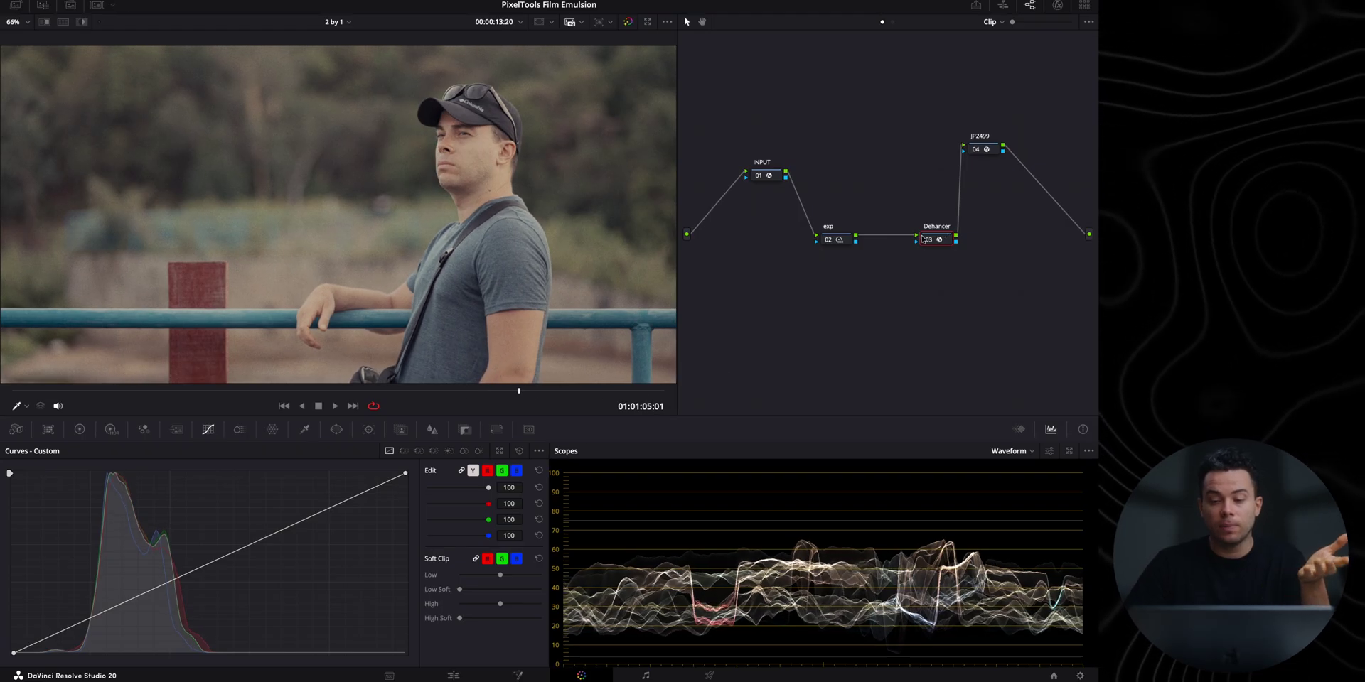
# Step: Toggle the Dehancer node off and on to compare, leaving it enabled
pyautogui.click(927, 240)
pyautogui.click(927, 240)
pyautogui.click(928, 241)
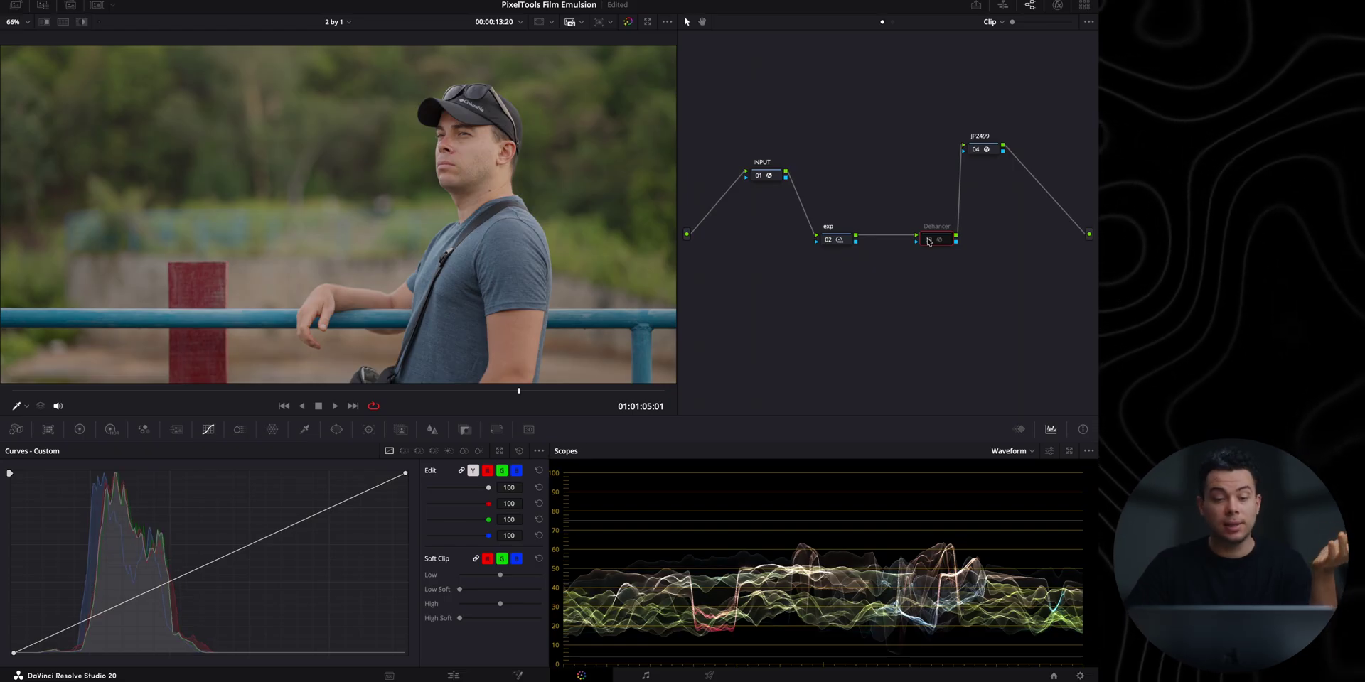
pyautogui.click(928, 241)
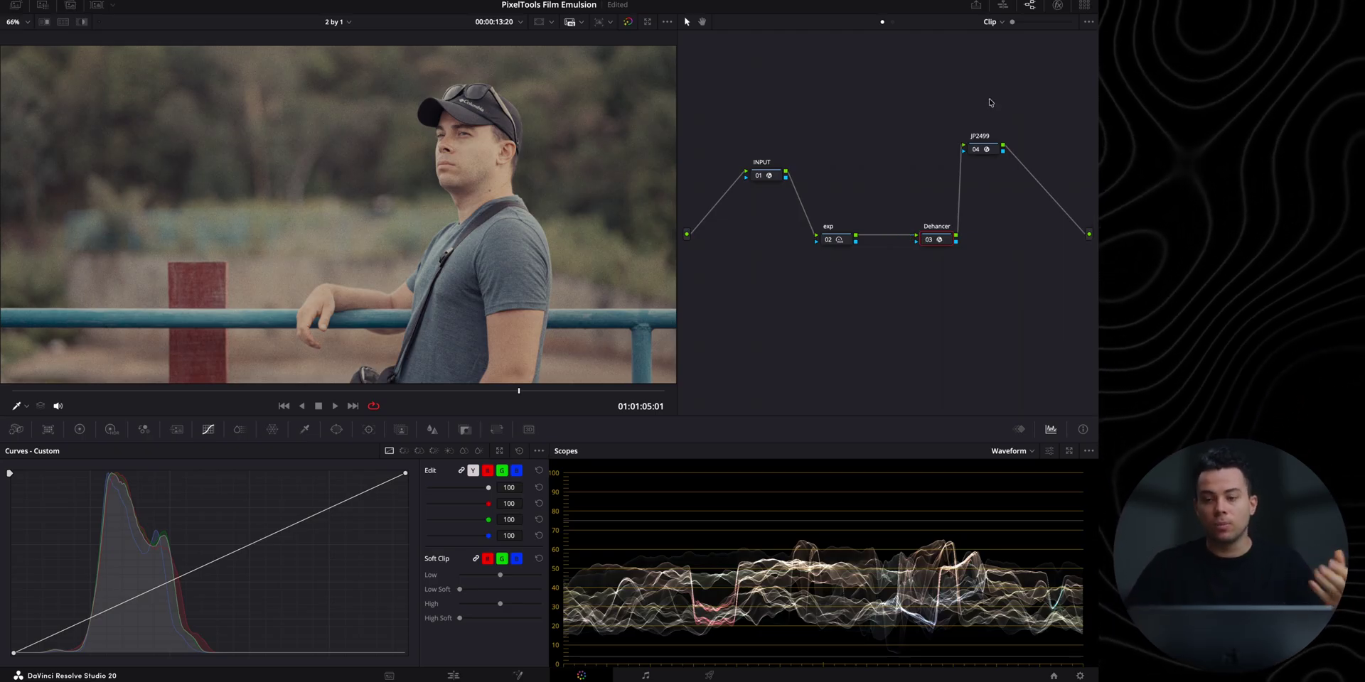
# Step: Browse Dehancer Pro's film profile list and keep Kodak Vision3 500T with Kodak 2383 print
pyautogui.click(1056, 7)
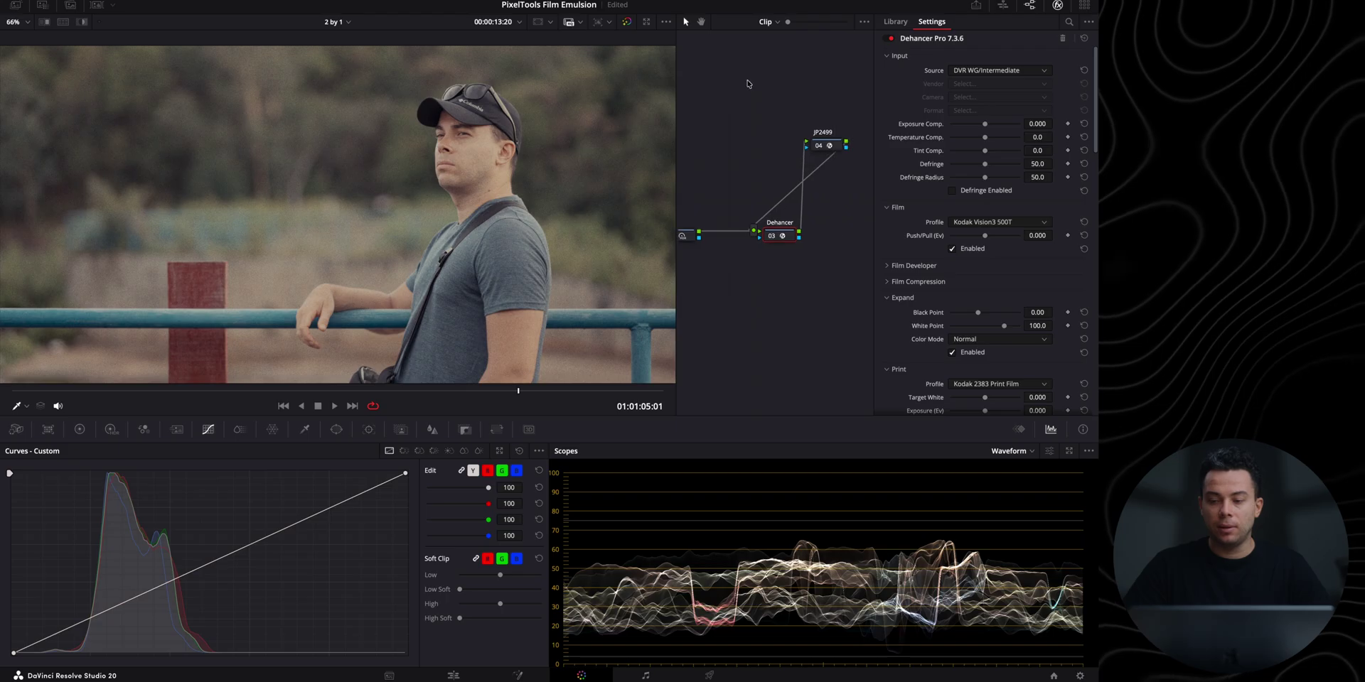
pyautogui.click(990, 223)
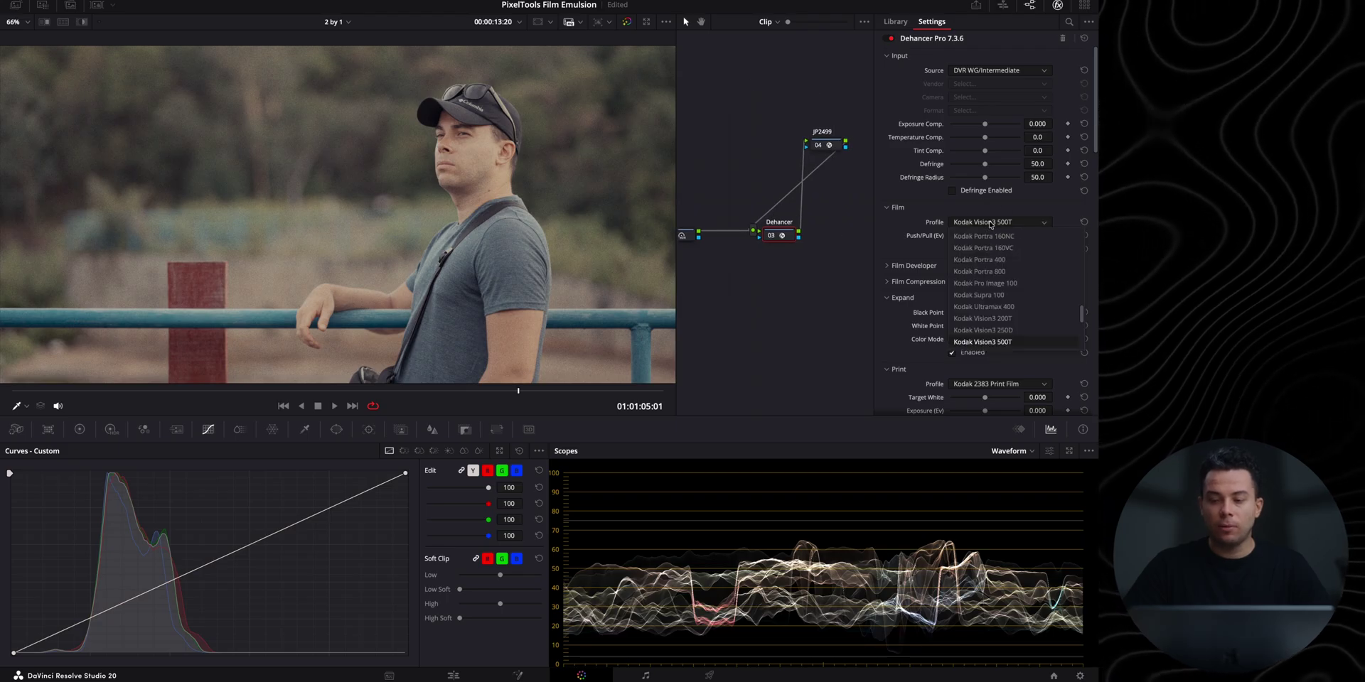
pyautogui.scroll(10, 994, 285)
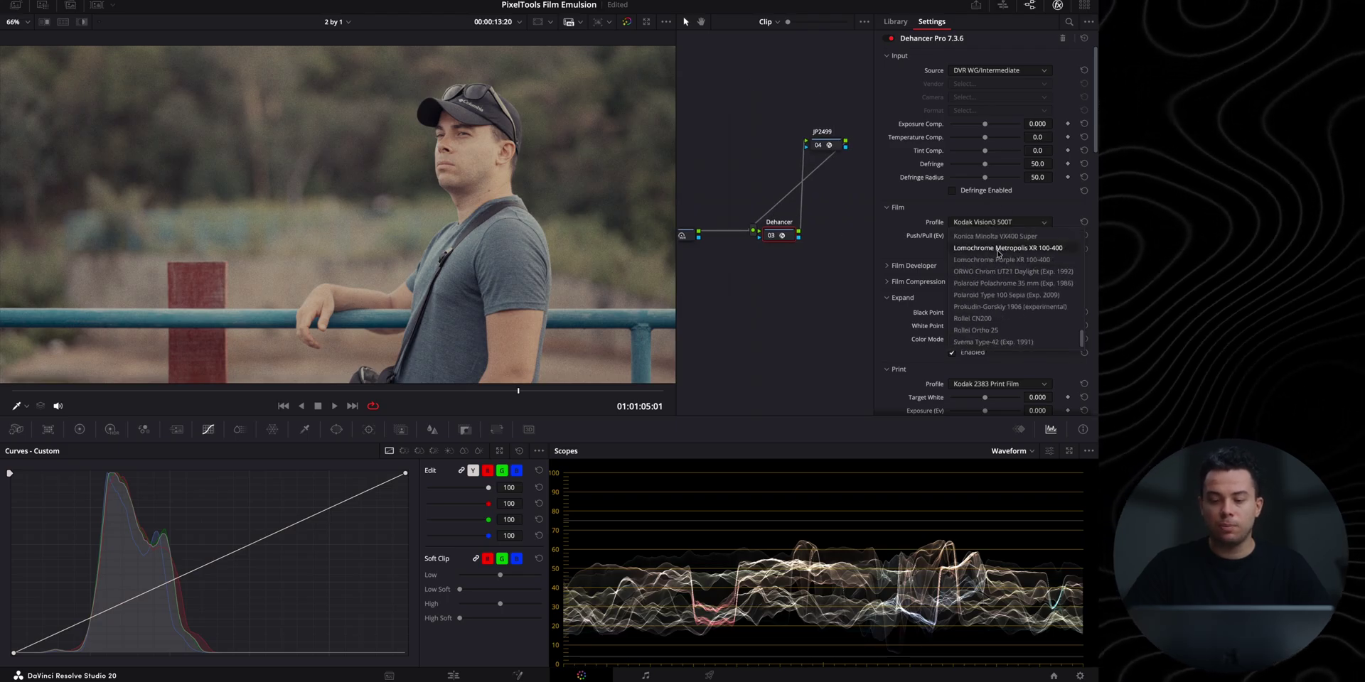
pyautogui.scroll(-10, 999, 258)
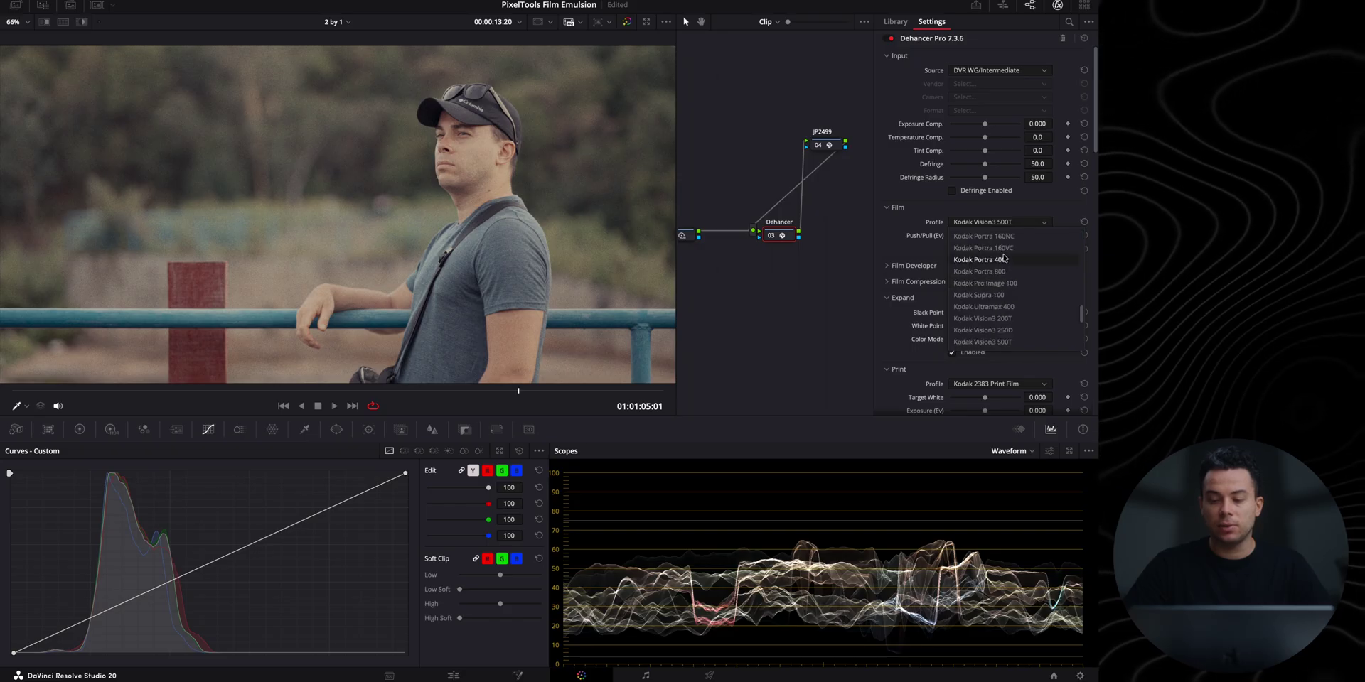
pyautogui.scroll(10, 1006, 273)
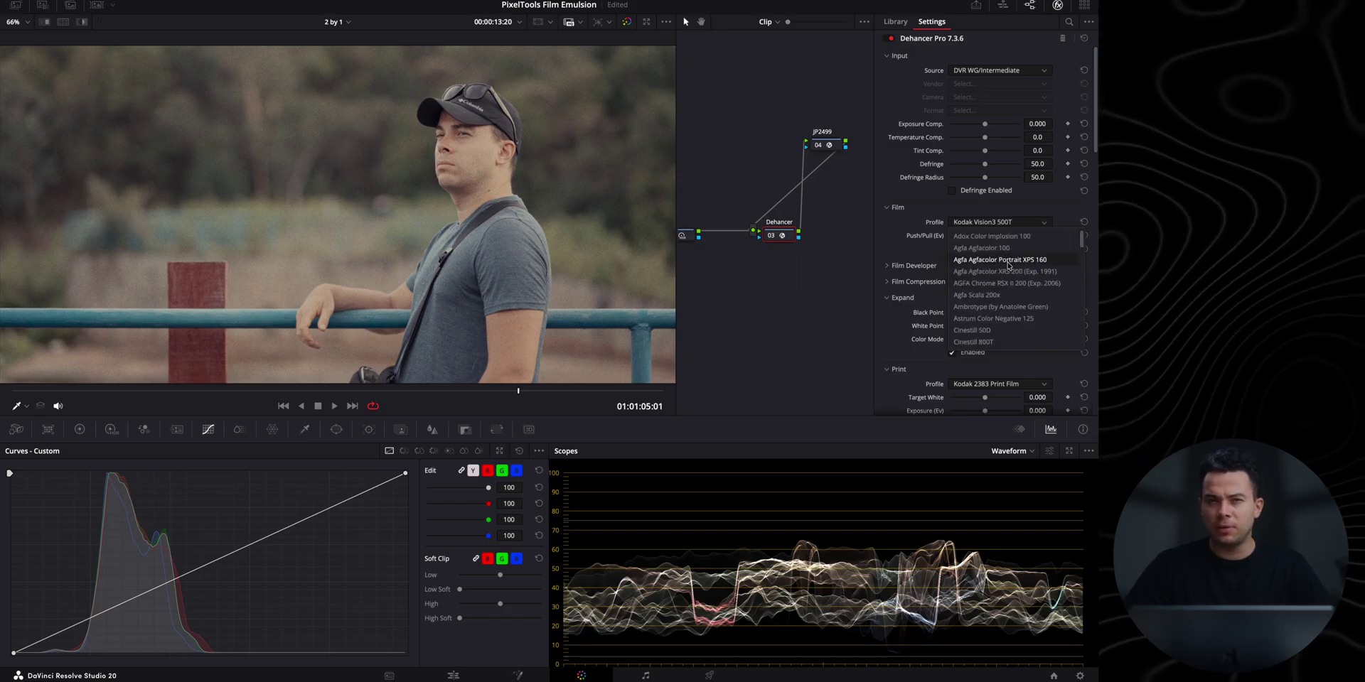
pyautogui.scroll(-5, 1012, 264)
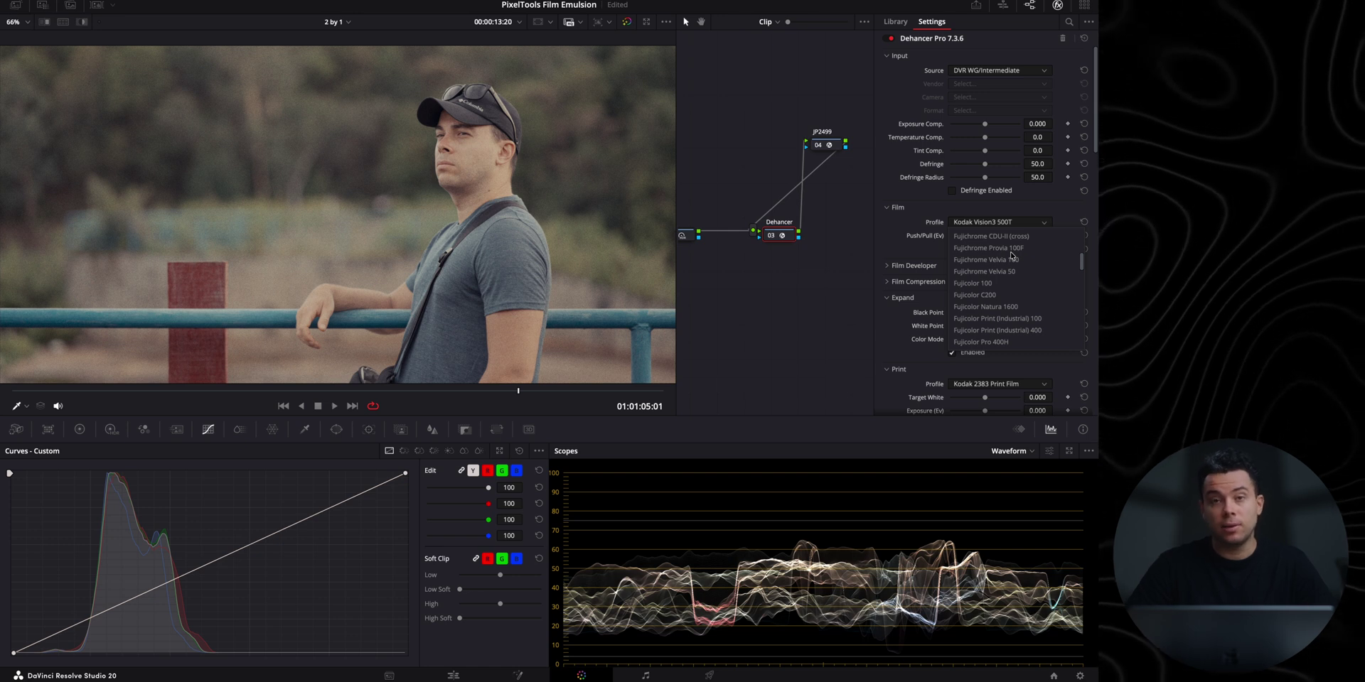
pyautogui.scroll(-5, 1013, 270)
pyautogui.scroll(-3, 1013, 305)
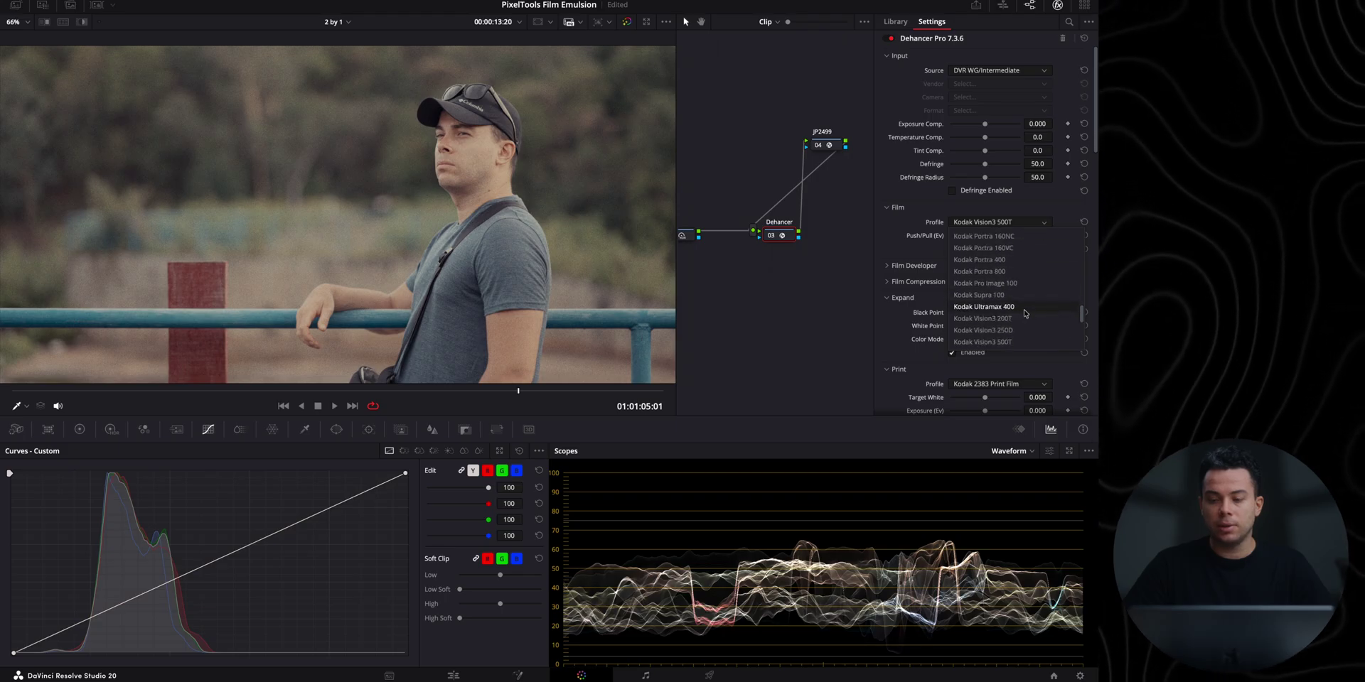
pyautogui.click(982, 342)
pyautogui.scroll(-4, 927, 264)
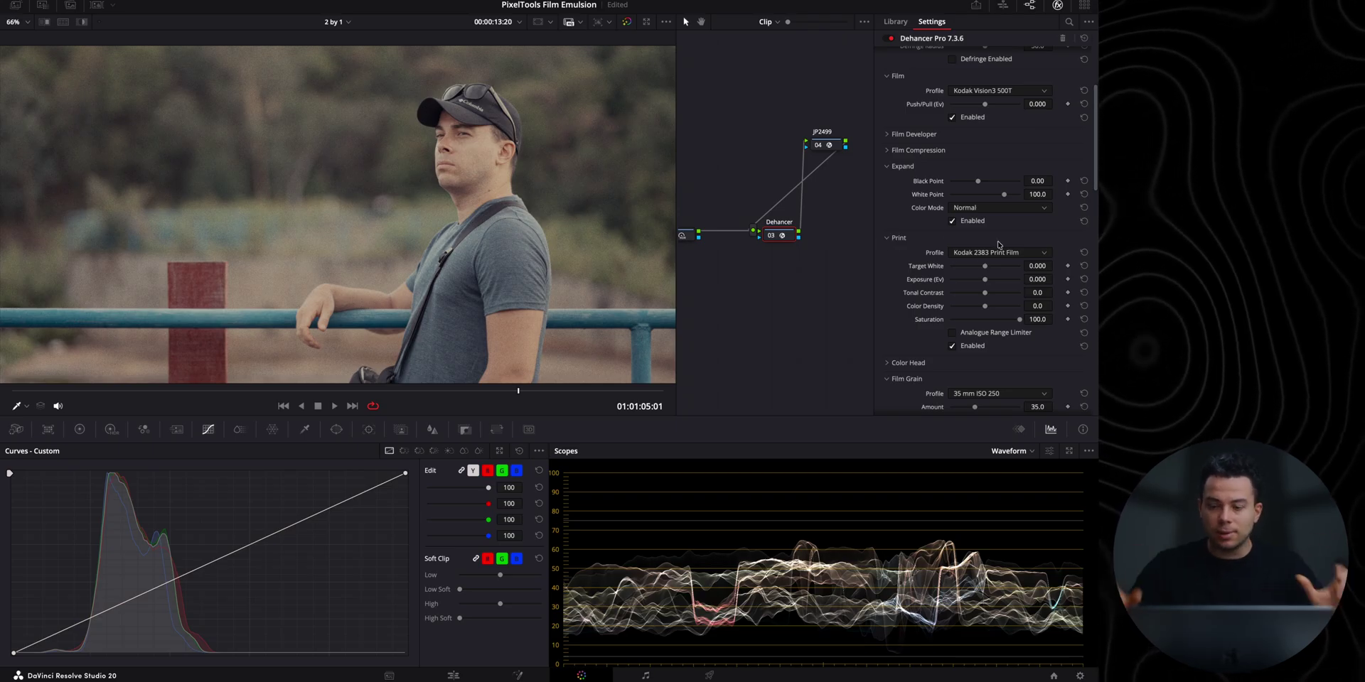
# Step: Raise the Dehancer Black Point to 5.58 and cool Temperature Comp. to -10.1
pyautogui.scroll(1, 954, 243)
pyautogui.scroll(1, 960, 238)
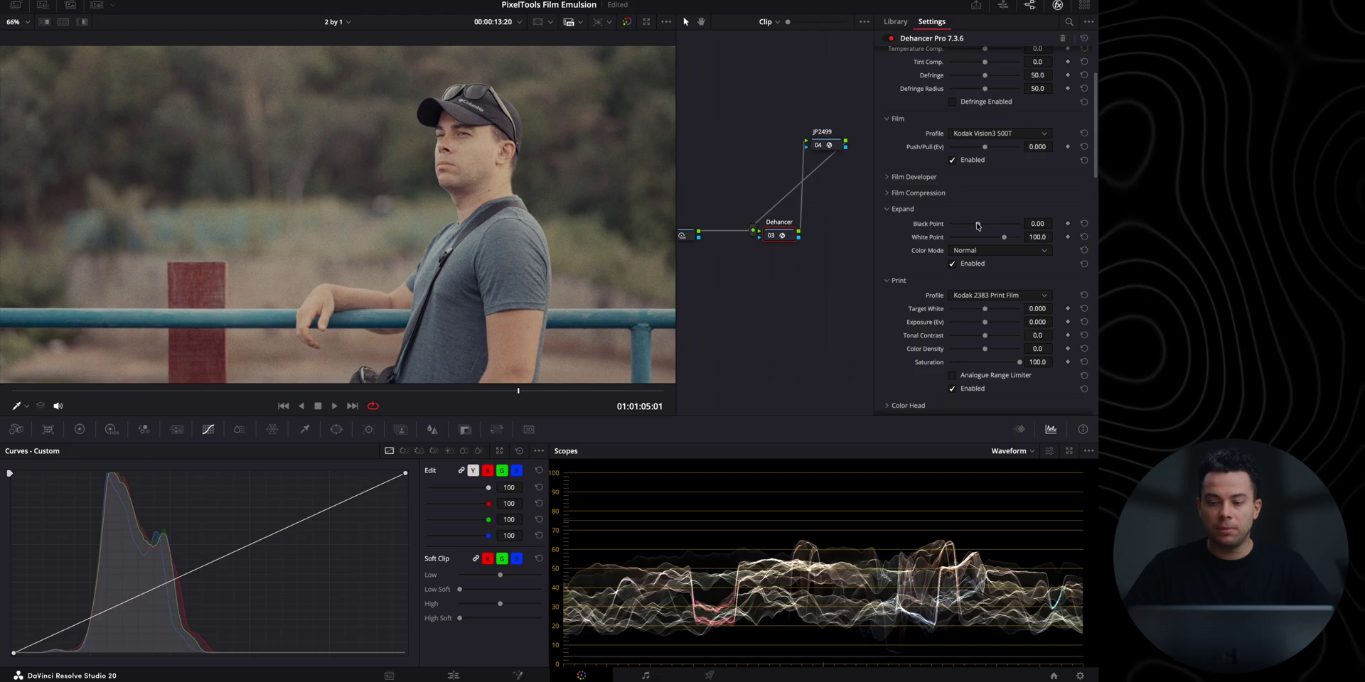
pyautogui.moveTo(979, 226); pyautogui.dragTo(986, 226)
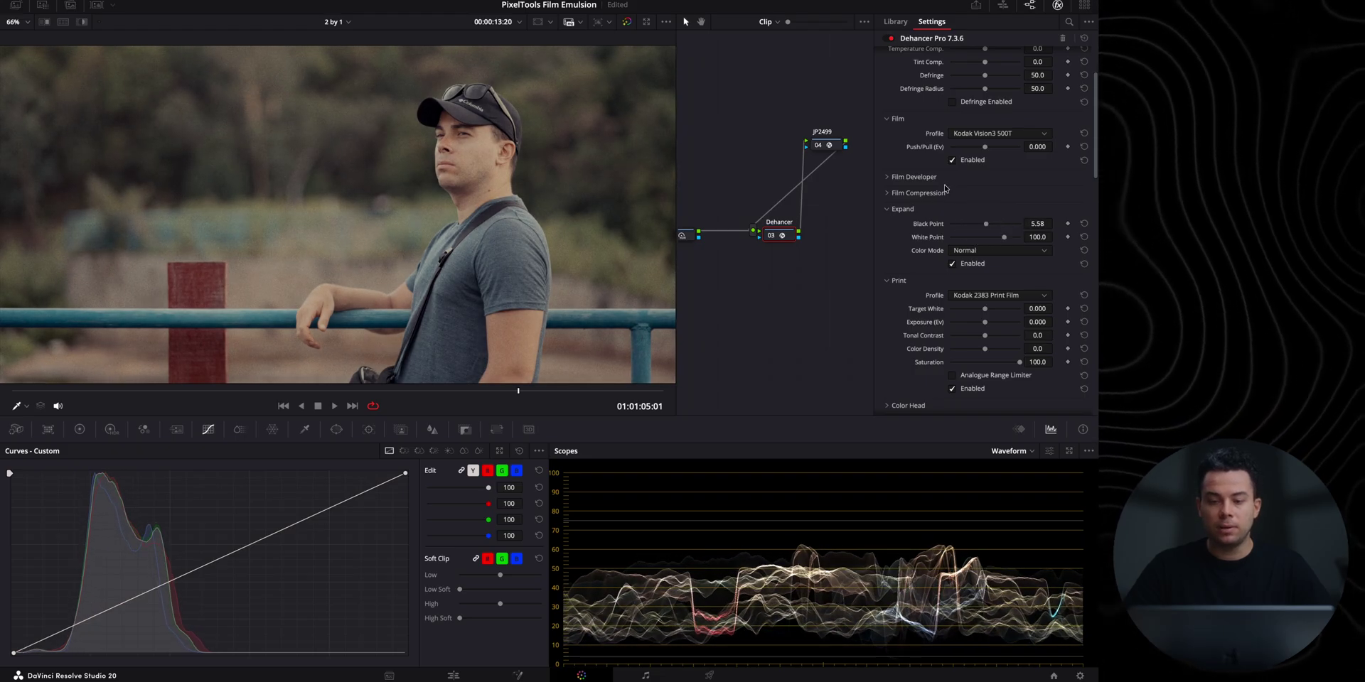
pyautogui.scroll(4, 945, 188)
pyautogui.moveTo(985, 138); pyautogui.dragTo(984, 153)
# Step: Enable the Film Developer stage and raise Contrast Boost to 27.1
pyautogui.click(968, 265)
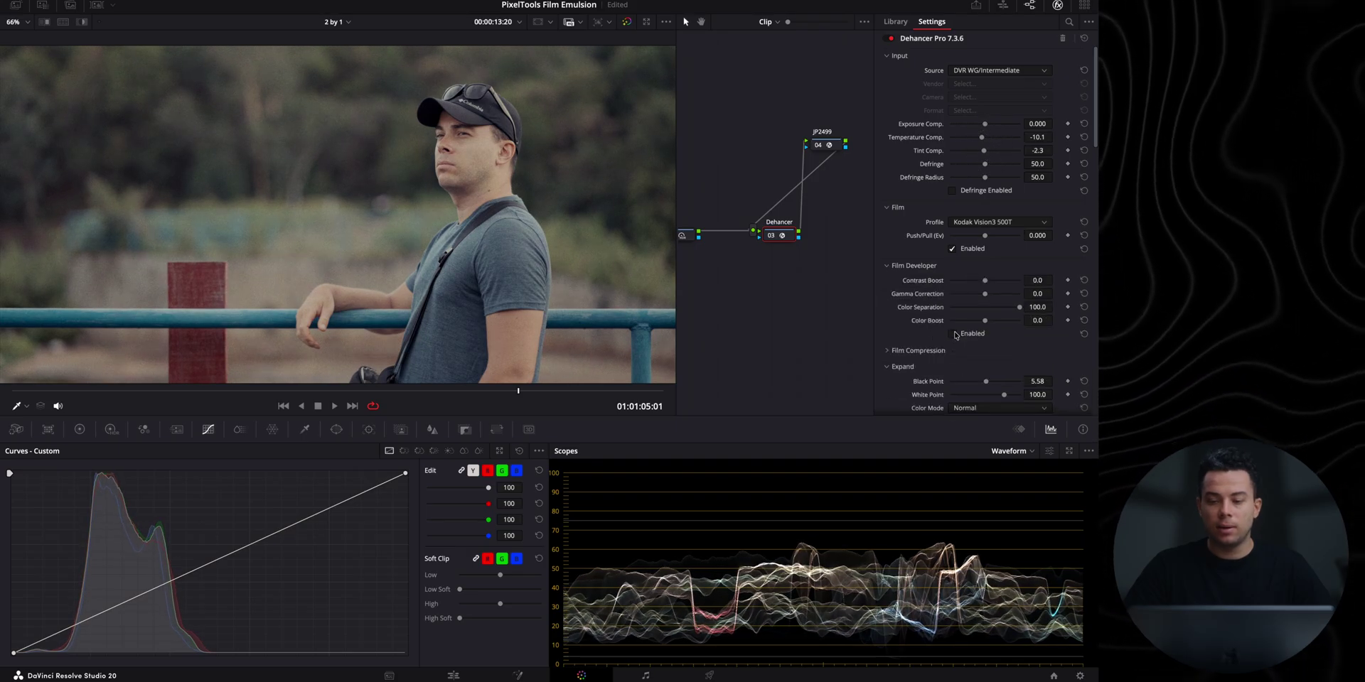
pyautogui.click(951, 334)
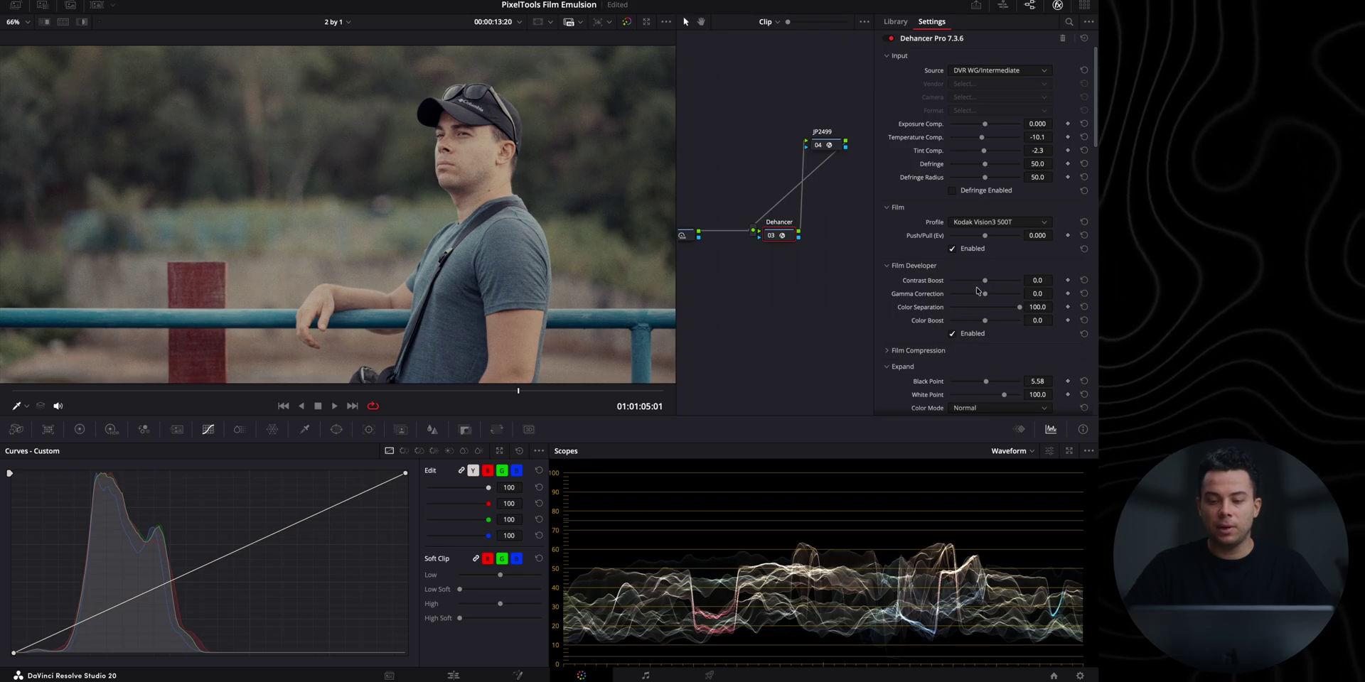
pyautogui.moveTo(985, 283); pyautogui.dragTo(994, 339)
# Step: Increase Print Tonal Contrast to 7.4 and pull Contrast Boost back to 16.3
pyautogui.scroll(-2, 971, 334)
pyautogui.scroll(-5, 917, 326)
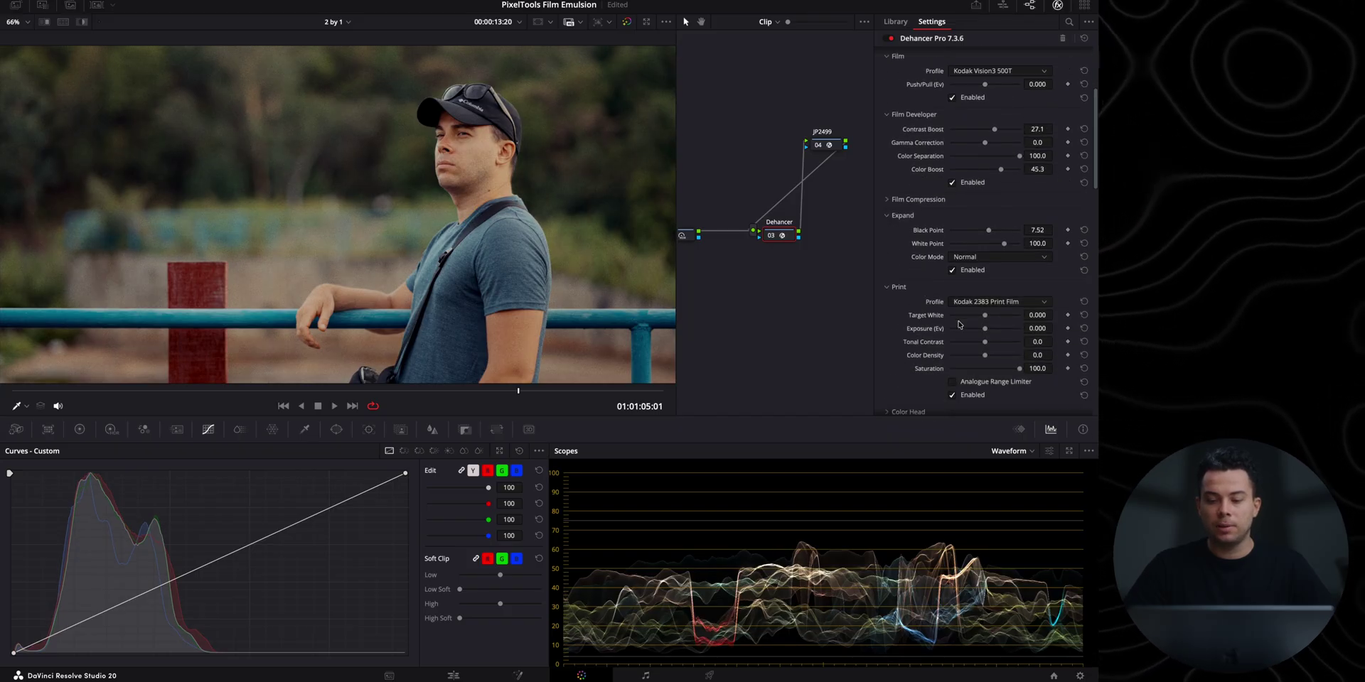
pyautogui.scroll(-2, 961, 313)
pyautogui.moveTo(988, 300); pyautogui.dragTo(992, 300)
pyautogui.scroll(5, 971, 256)
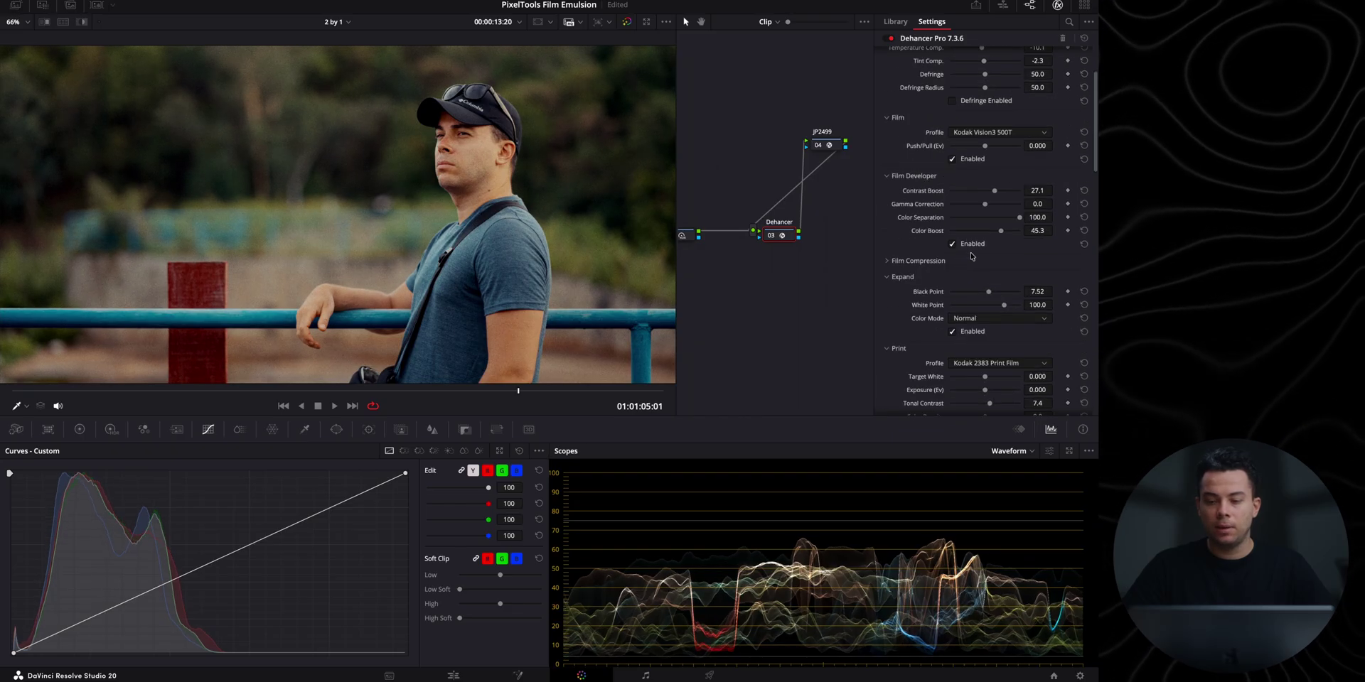
pyautogui.moveTo(994, 193); pyautogui.dragTo(989, 192)
pyautogui.scroll(-15, 936, 235)
# Step: Enable Film Grain with an Amount of 15 and turn on Halation
pyautogui.scroll(6, 366, 156)
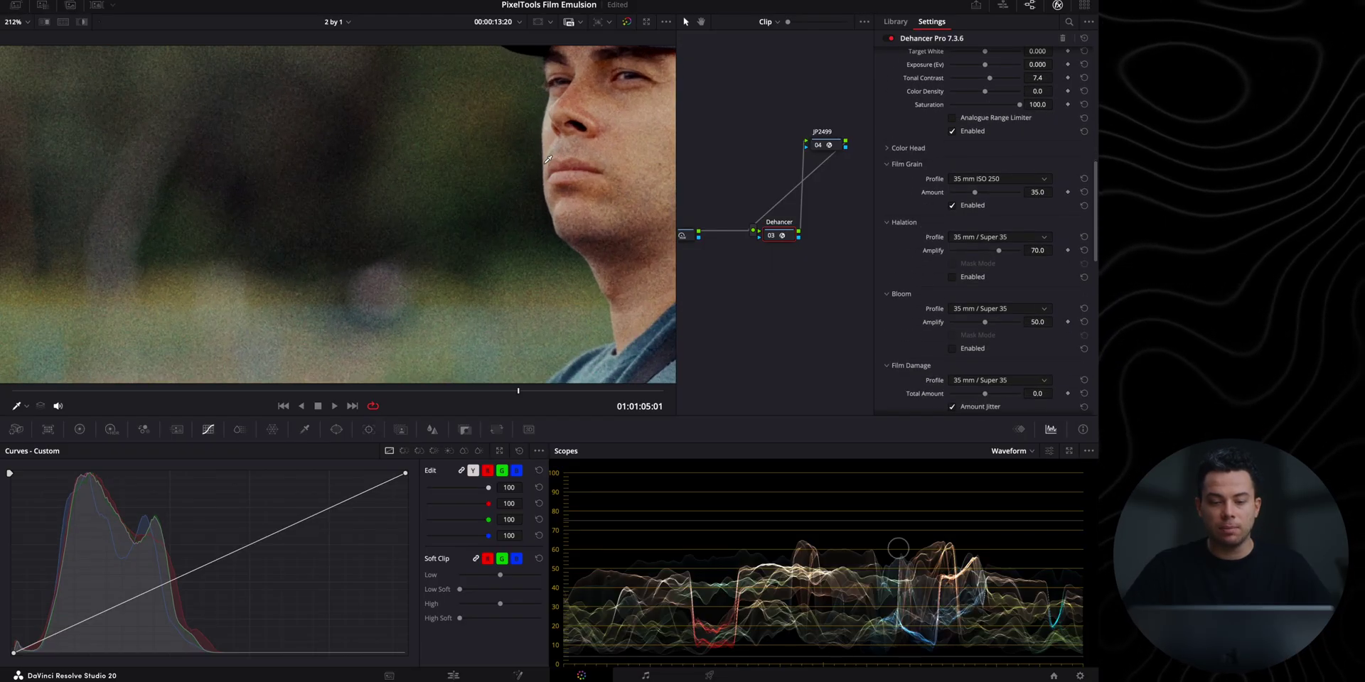
pyautogui.click(952, 206)
pyautogui.click(1037, 193)
pyautogui.write('15')
pyautogui.press('Return')
pyautogui.click(953, 277)
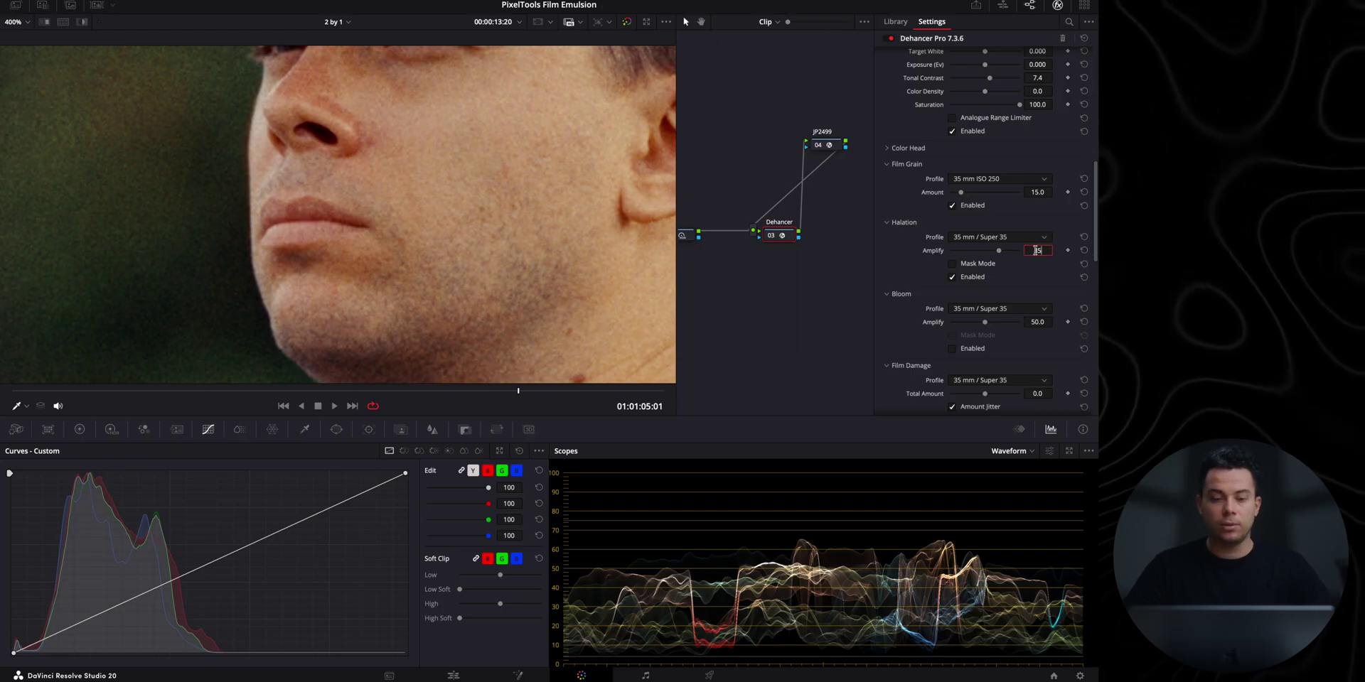
# Step: Fit the frame in the viewer, cool Temperature Comp. to -14.7 and raise Black Point to 8.68
pyautogui.hotkey('shift', 'z')
pyautogui.scroll(10, 926, 242)
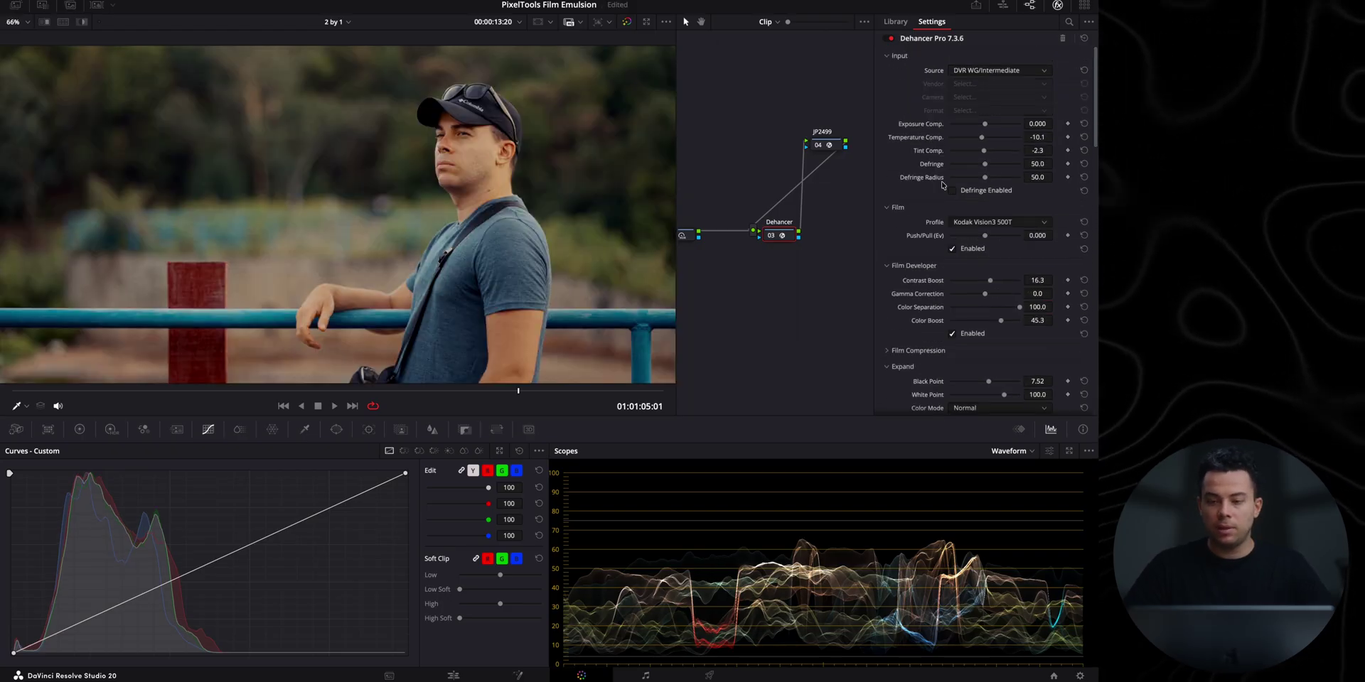
pyautogui.moveTo(981, 140); pyautogui.dragTo(985, 152)
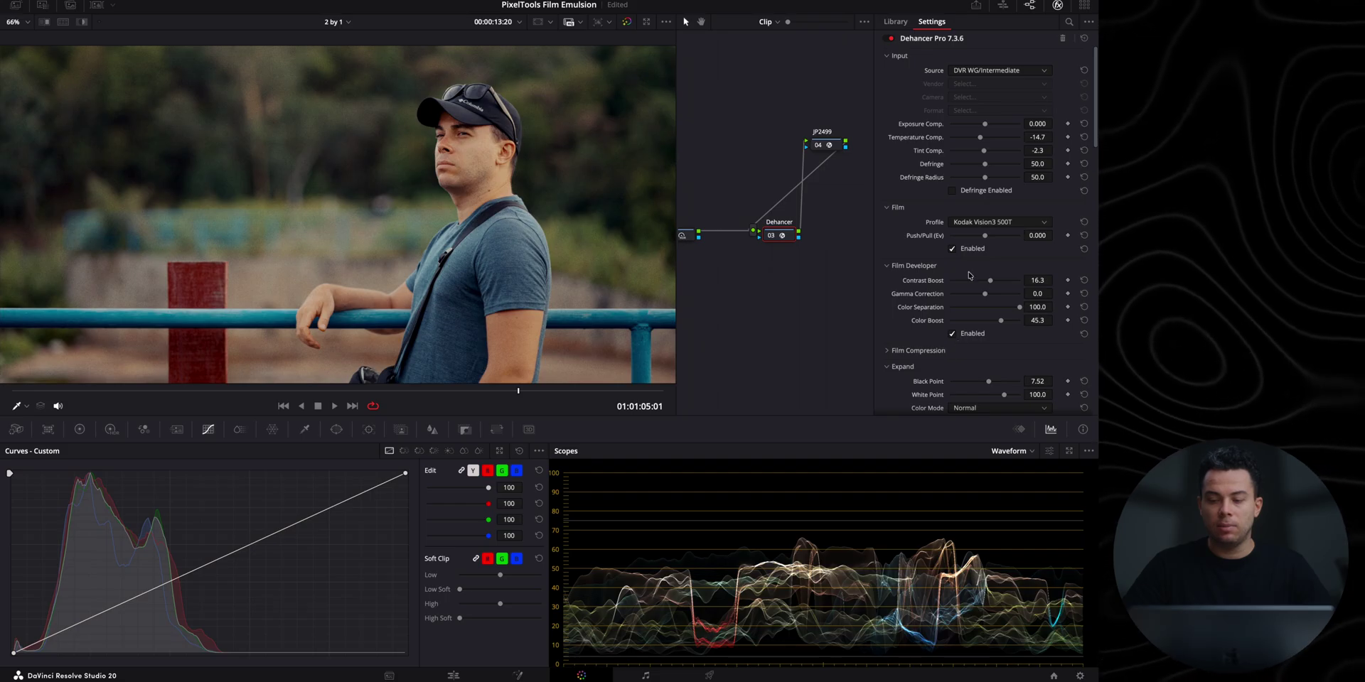
pyautogui.scroll(-3, 969, 275)
pyautogui.moveTo(989, 280); pyautogui.dragTo(990, 279)
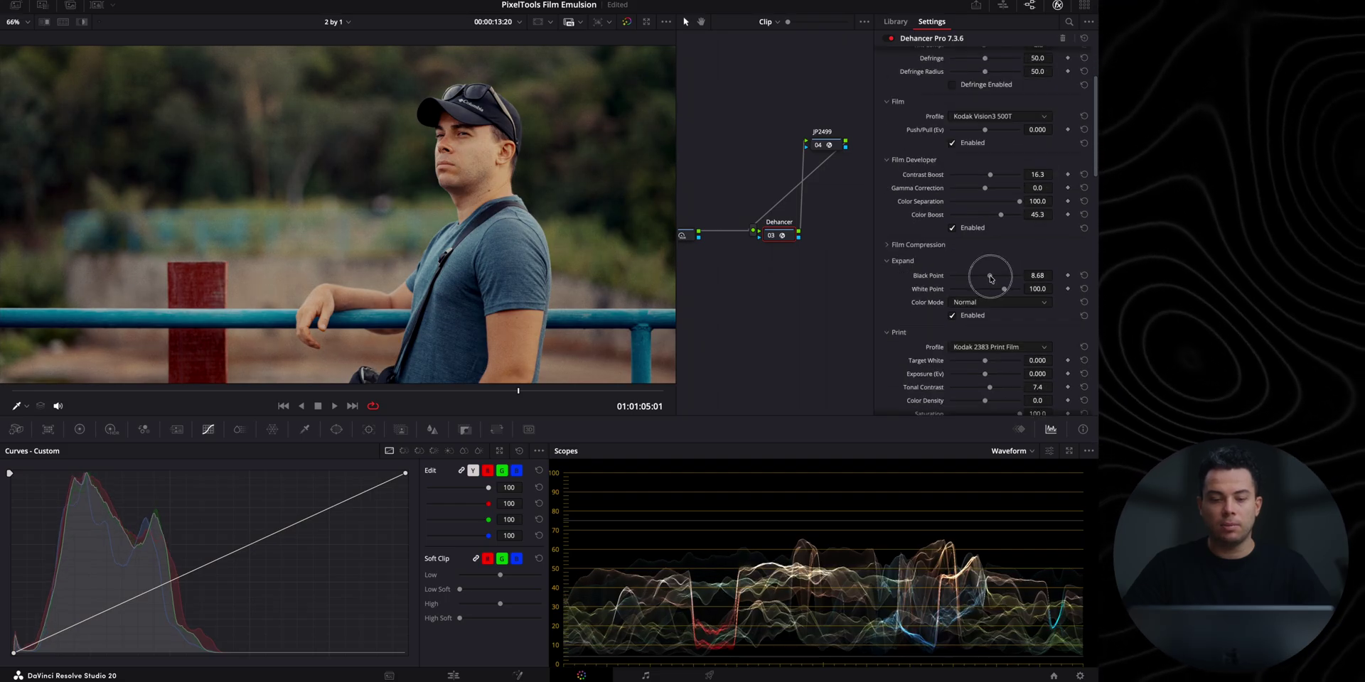
# Step: Toggle the Dehancer node off and on twice to compare the grade
pyautogui.click(769, 238)
pyautogui.click(769, 238)
pyautogui.click(769, 238)
pyautogui.click(769, 238)
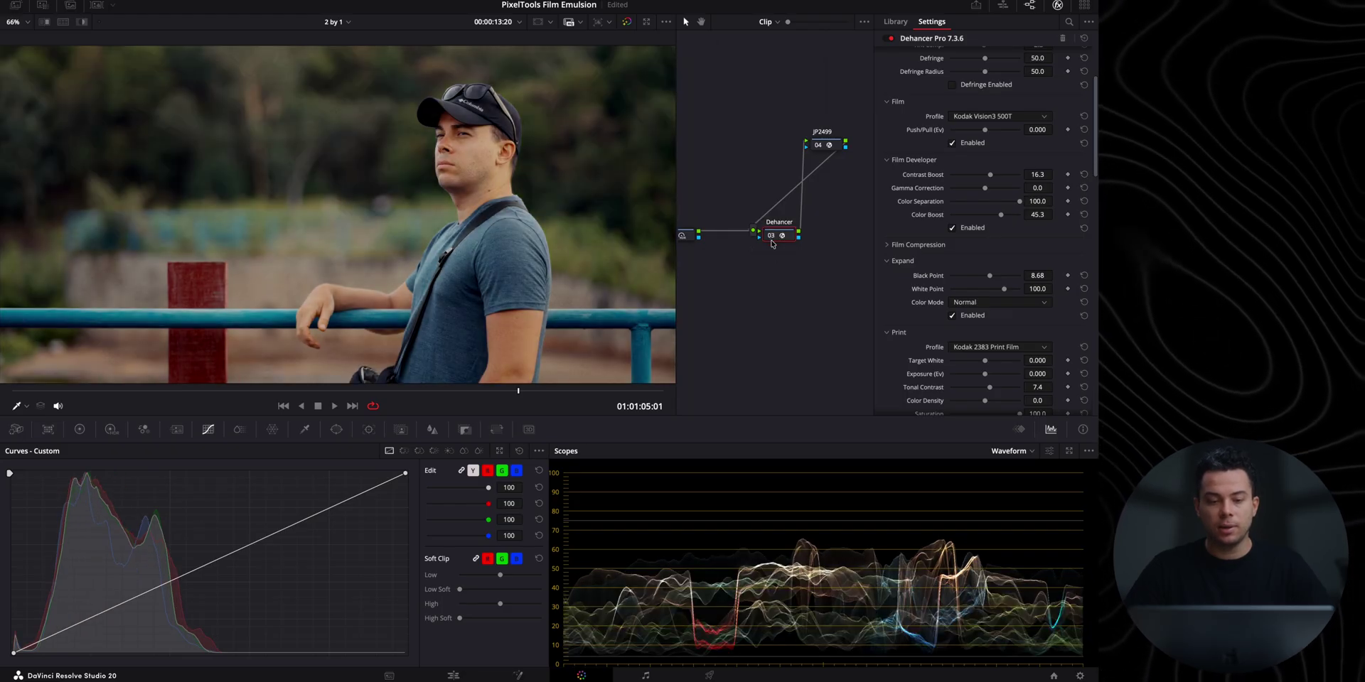
# Step: Enlarge the viewer and repeatedly flip between the graded and ungraded image
pyautogui.hotkey('alt', 'f')
pyautogui.hotkey('ctrl', 'd')
pyautogui.hotkey('ctrl', 'w')
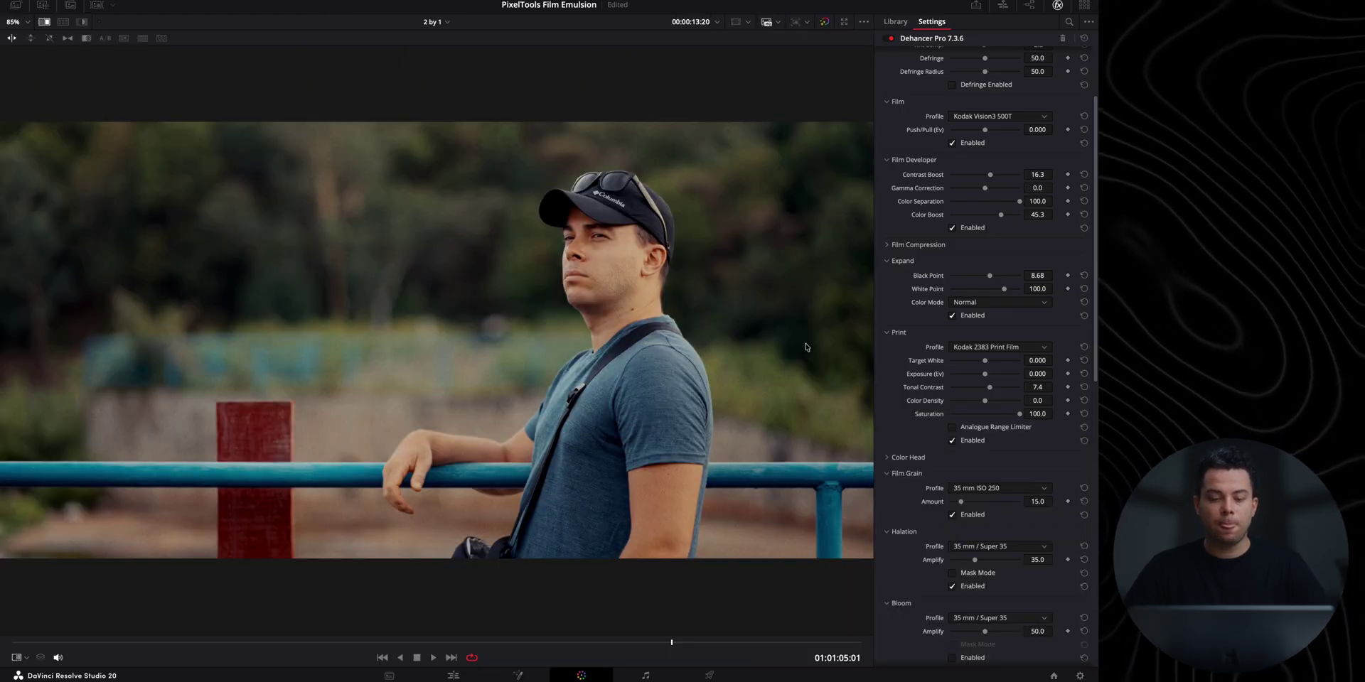
pyautogui.hotkey('ctrl', 'w')
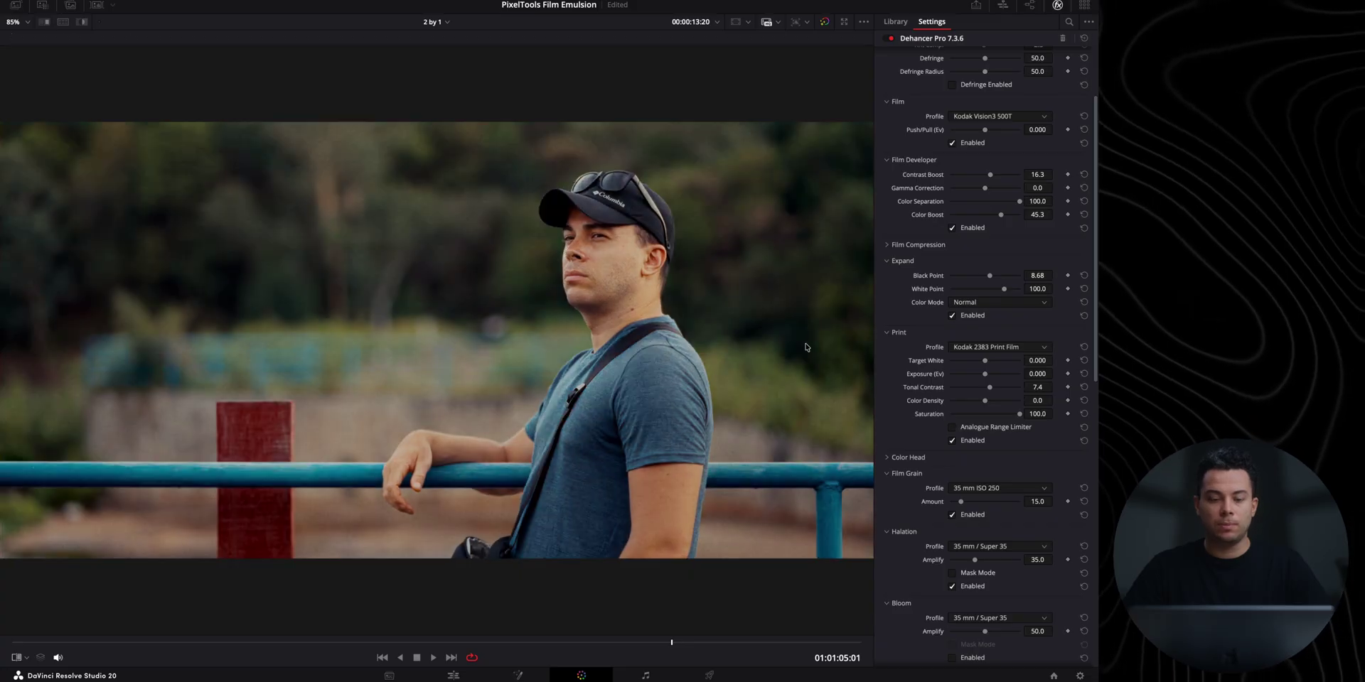
pyautogui.hotkey('ctrl', 'w')
pyautogui.hotkey('shift', 'd')
pyautogui.hotkey('shift', 'd')
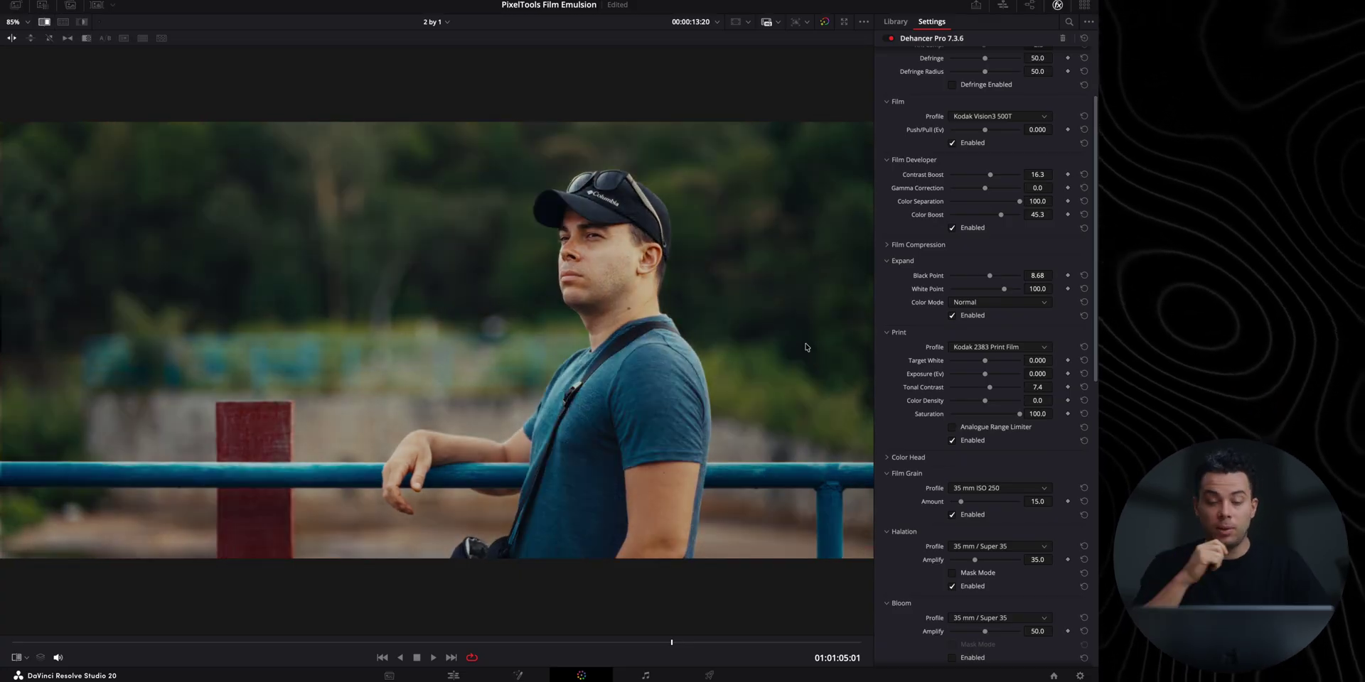
pyautogui.hotkey('ctrl', 'w')
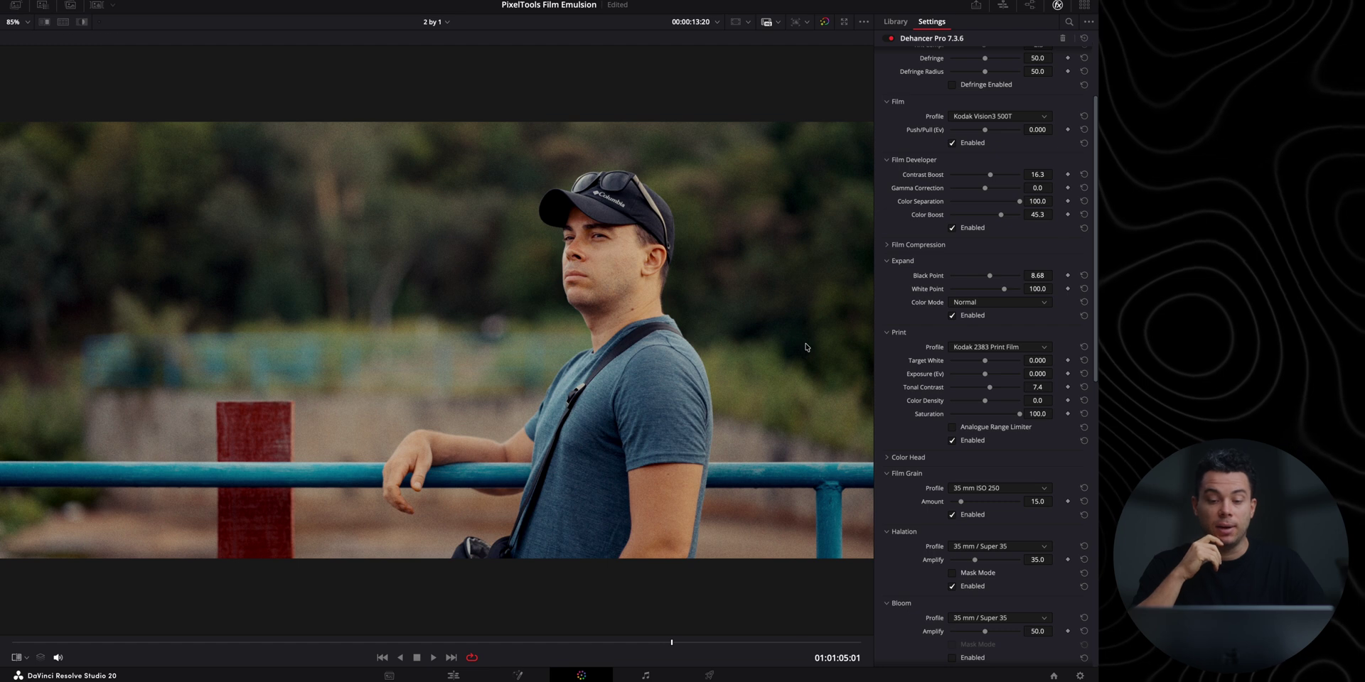
pyautogui.hotkey('ctrl', 'w')
pyautogui.hotkey('shift', 'd')
pyautogui.hotkey('shift', 'd')
pyautogui.hotkey('shift', 'd')
pyautogui.hotkey('shift', 'd')
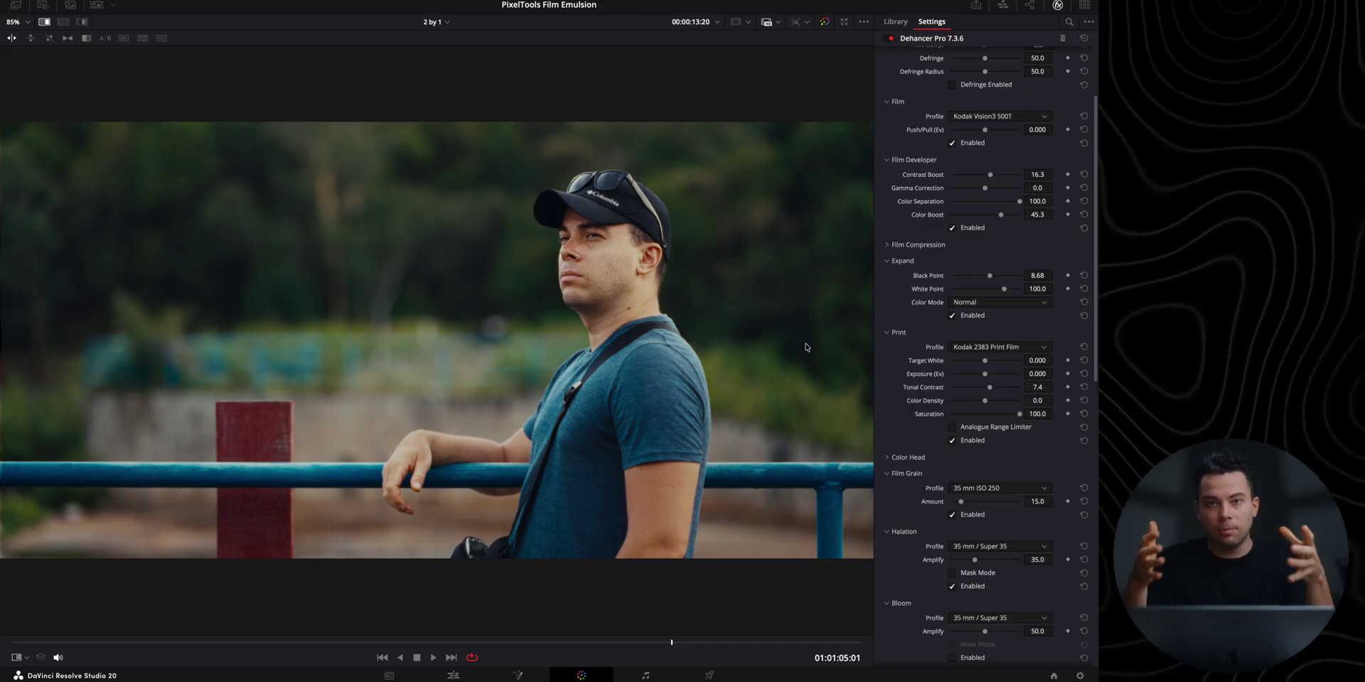
pyautogui.hotkey('shift', 'd')
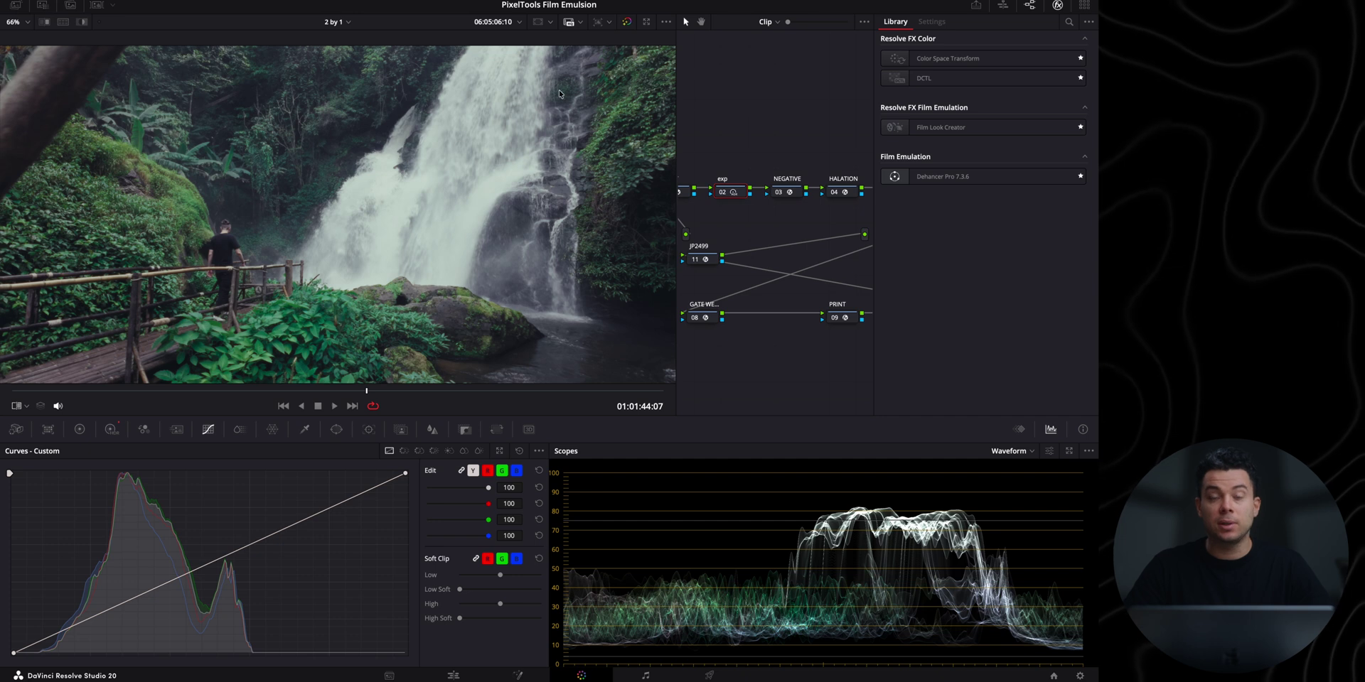
# Step: Close the Effects Library, move to another frame and open the NEGATIVE node's DCTL settings
pyautogui.hotkey('shift', 'e')
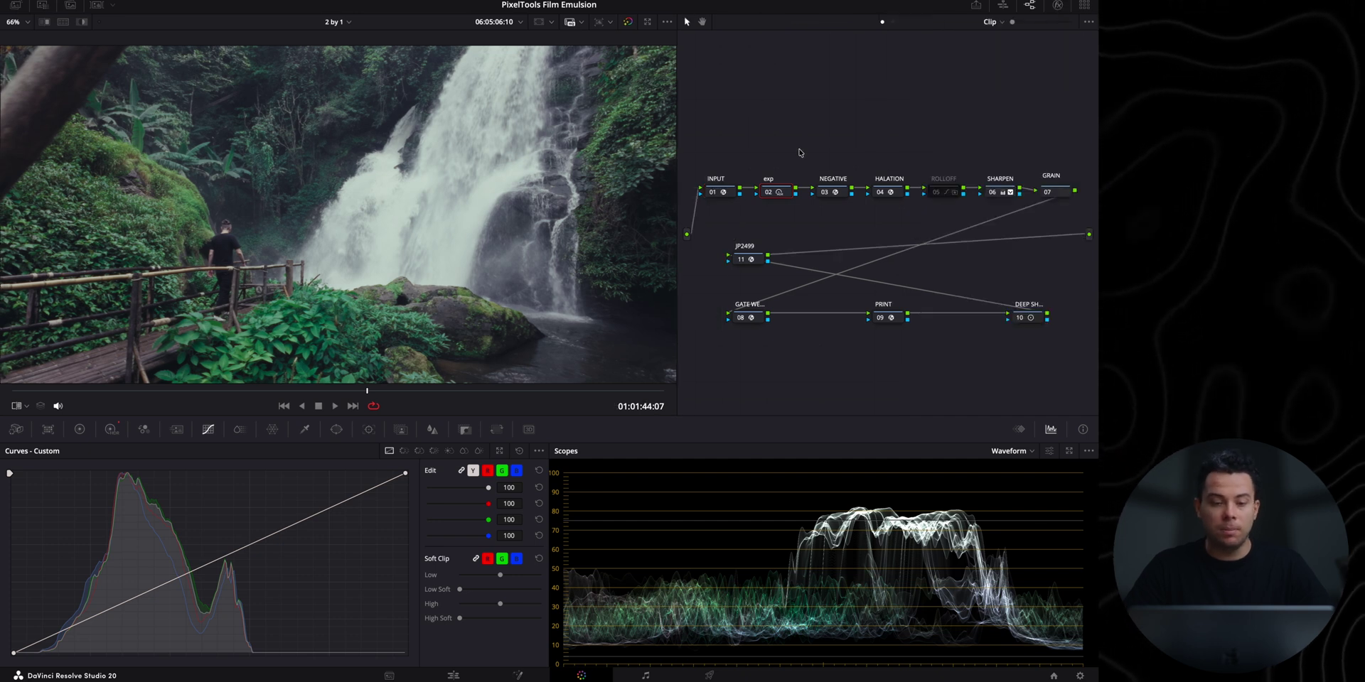
pyautogui.moveTo(107, 391); pyautogui.dragTo(381, 391)
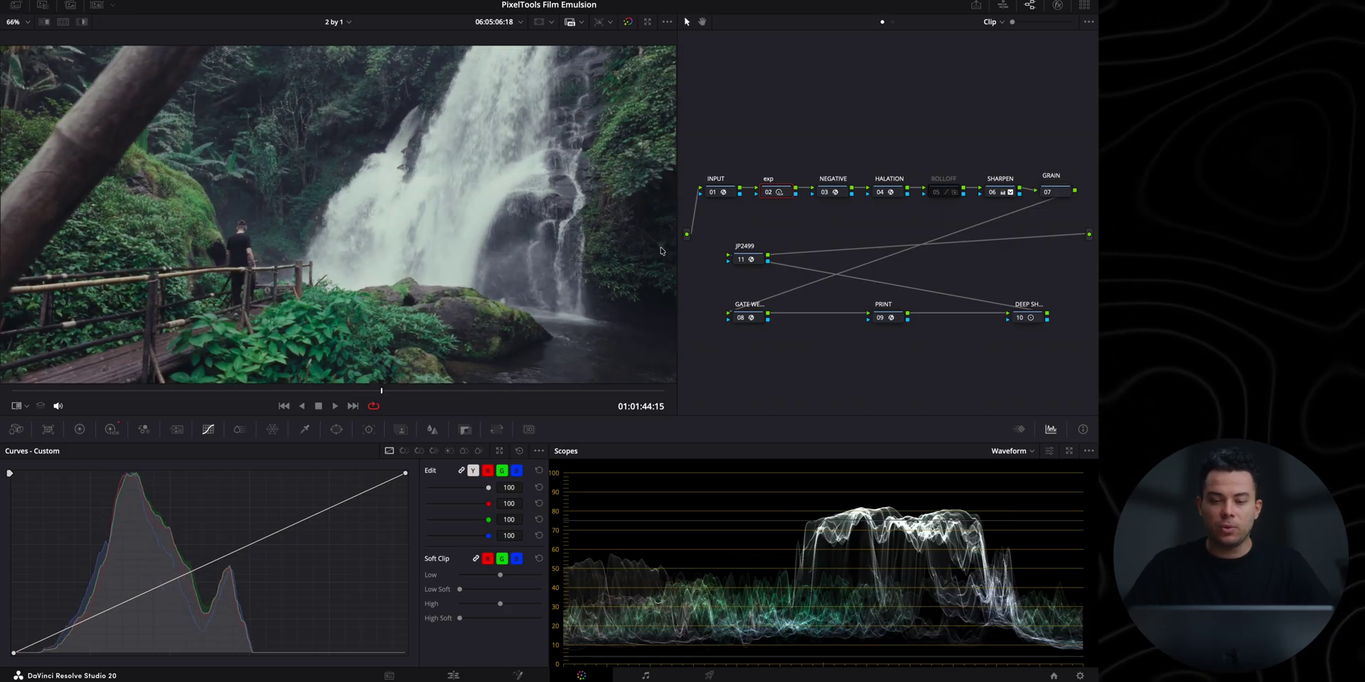
pyautogui.click(842, 195)
pyautogui.click(1057, 5)
# Step: Try Kodak Vision3 250D 5207, Vision3 200T 5213, Vision3 50D 5203 and Vision2 250D 5205 negative stocks
pyautogui.click(1016, 147)
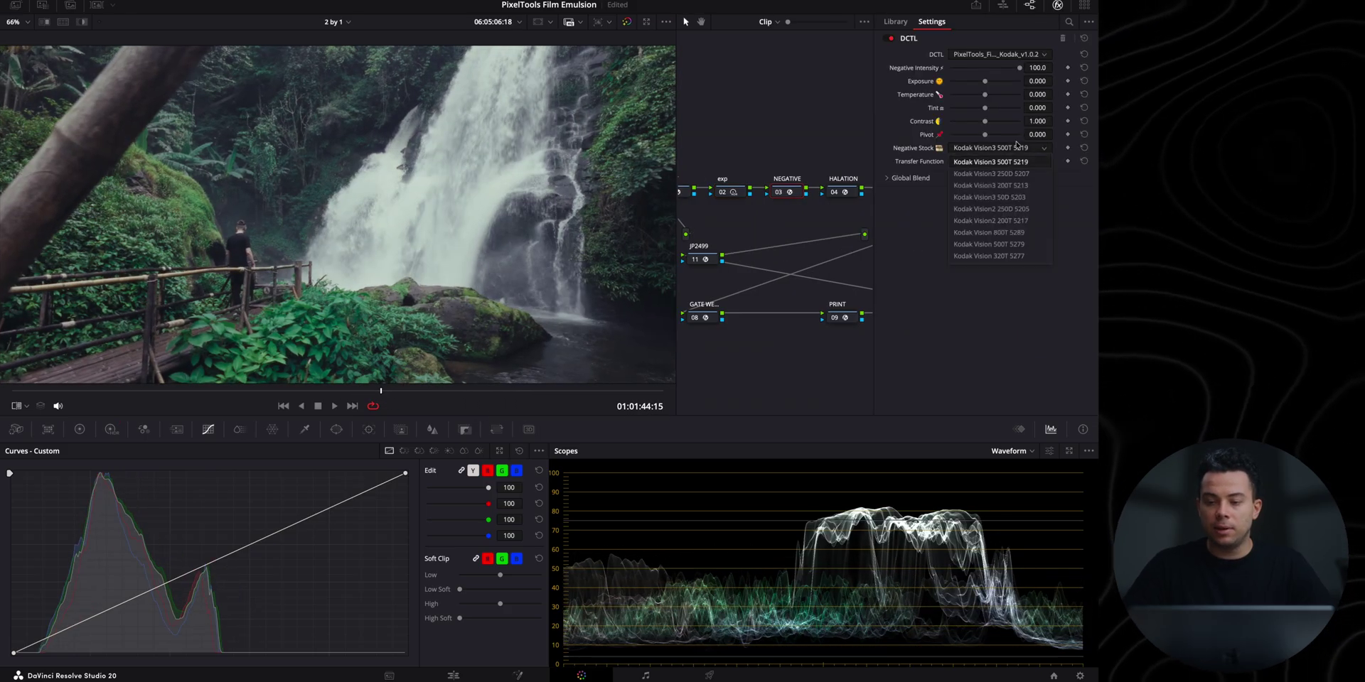
pyautogui.click(1011, 175)
pyautogui.click(999, 148)
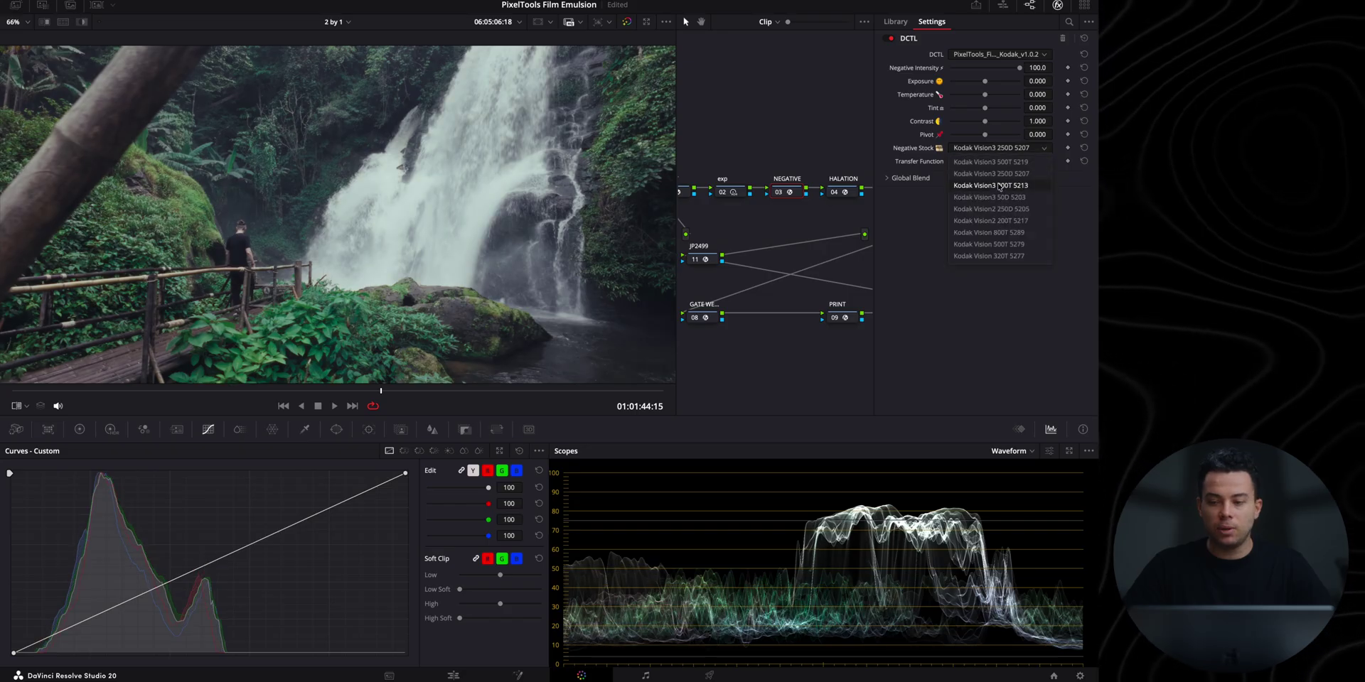
pyautogui.click(999, 186)
pyautogui.click(997, 149)
pyautogui.click(997, 199)
pyautogui.click(993, 149)
pyautogui.click(1003, 211)
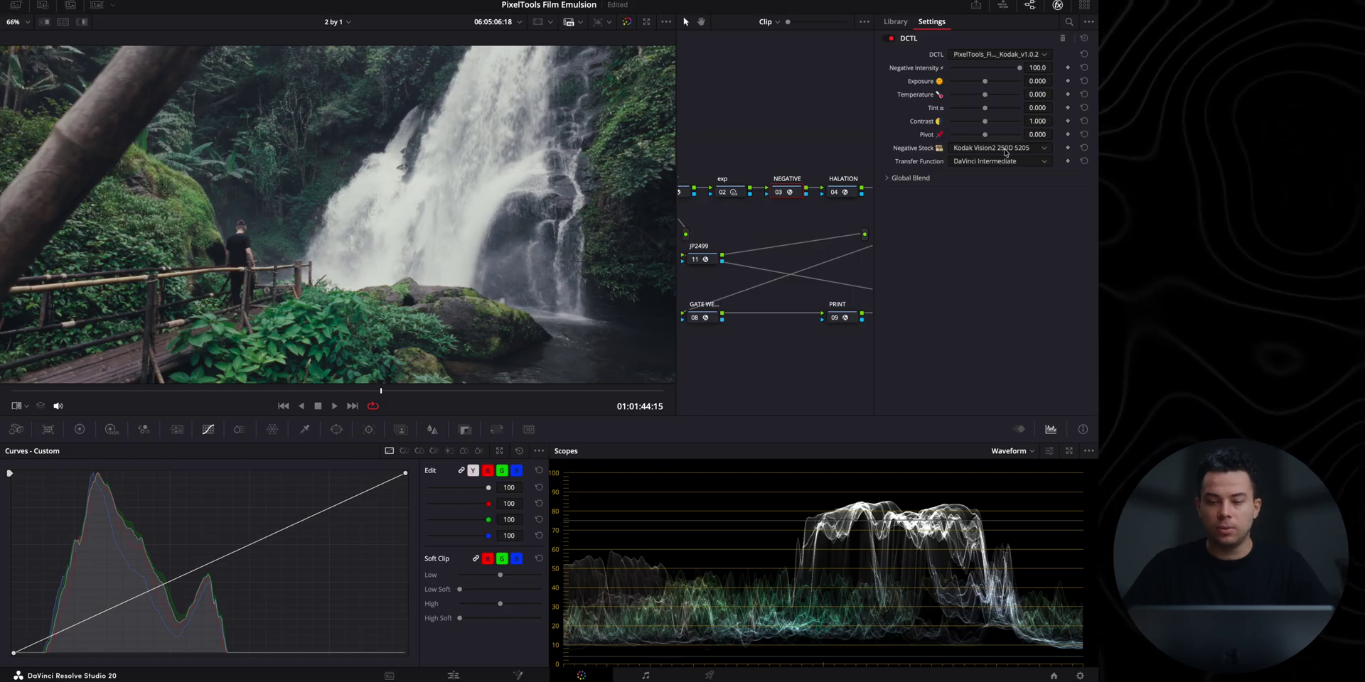
# Step: Try Vision2 200T 5217, Vision 800T 5289 and 320T 5277, settling on Kodak Vision 500T 5279
pyautogui.click(1004, 150)
pyautogui.click(995, 222)
pyautogui.click(993, 149)
pyautogui.click(1008, 226)
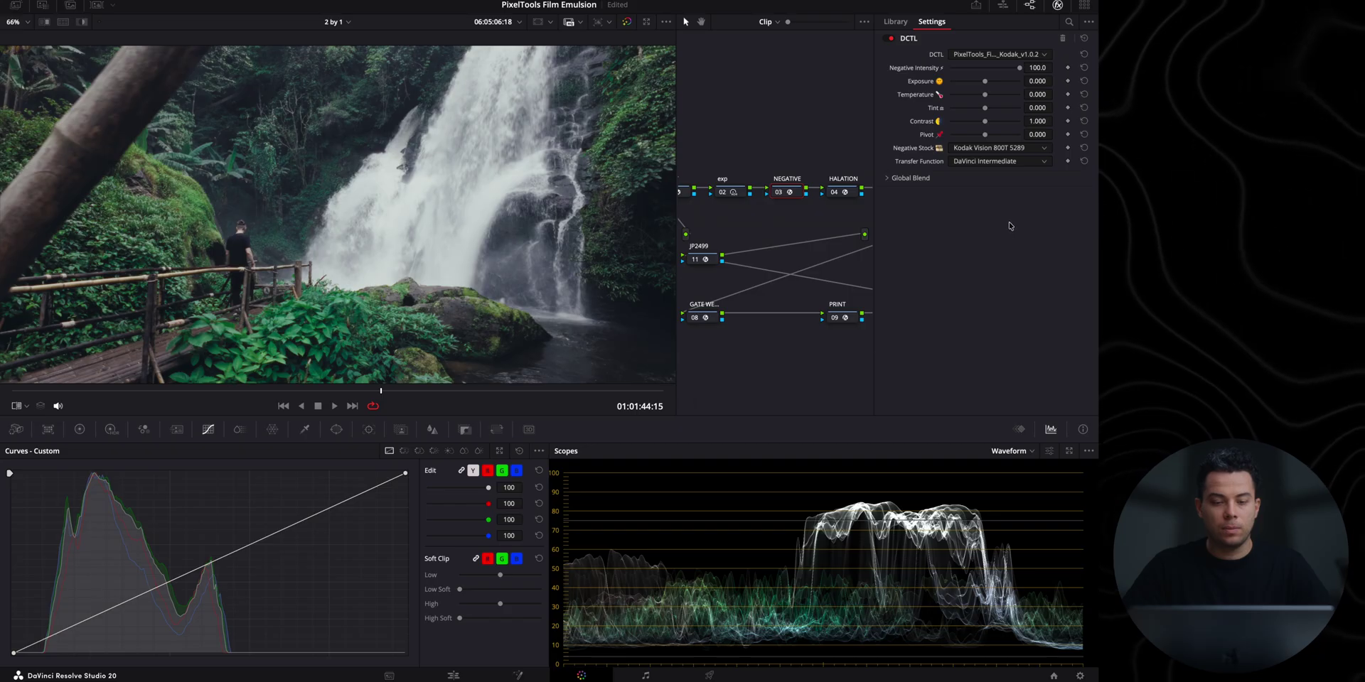
pyautogui.click(996, 148)
pyautogui.click(994, 247)
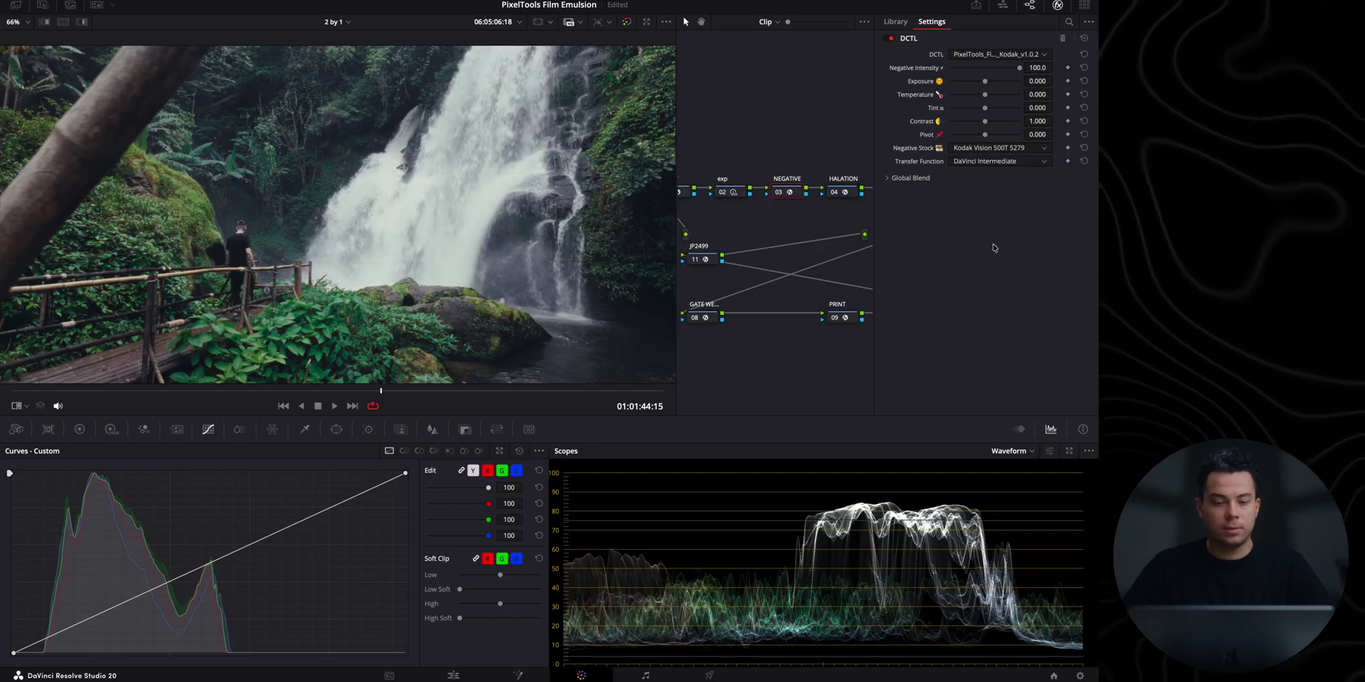
pyautogui.click(985, 147)
pyautogui.click(995, 148)
pyautogui.click(992, 245)
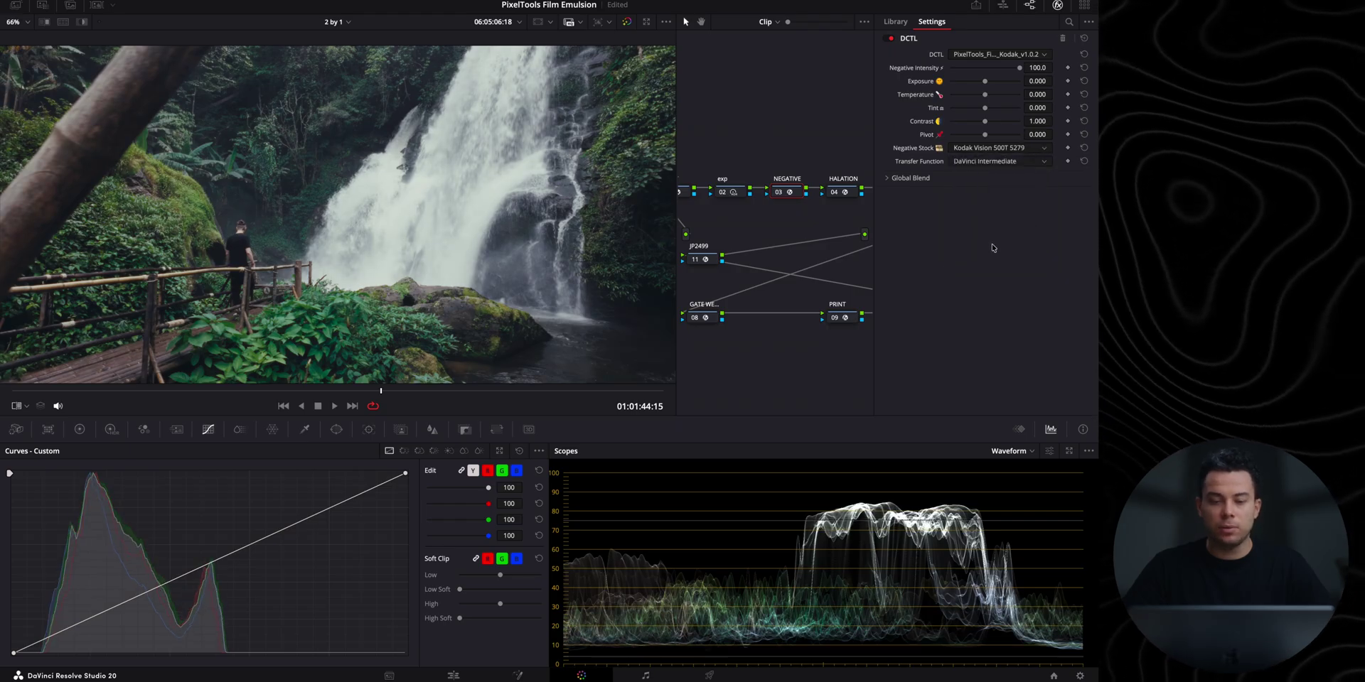
pyautogui.click(999, 54)
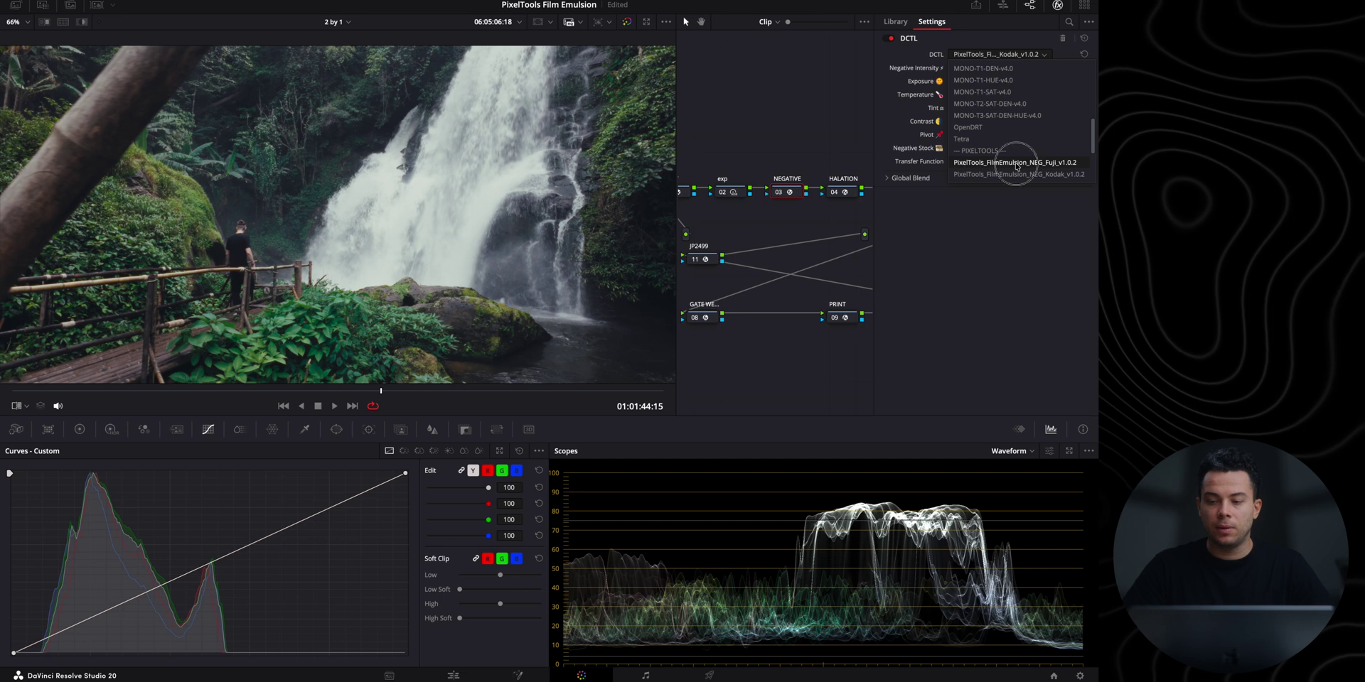
# Step: Switch to the Fuji emulsion DCTL and audition Eterna 500T 8547, Eterna 250D 8546 and Reala 500D 8692
pyautogui.click(992, 148)
pyautogui.click(993, 148)
pyautogui.click(997, 173)
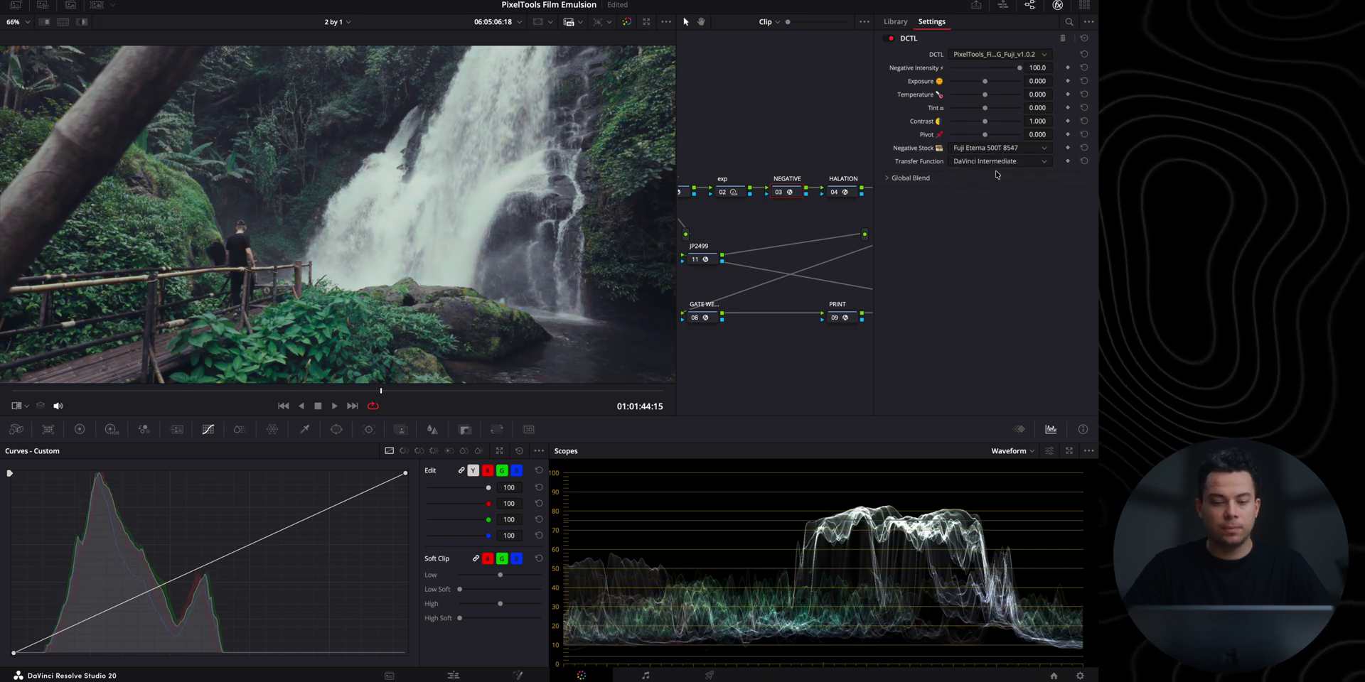
pyautogui.click(990, 149)
pyautogui.click(993, 184)
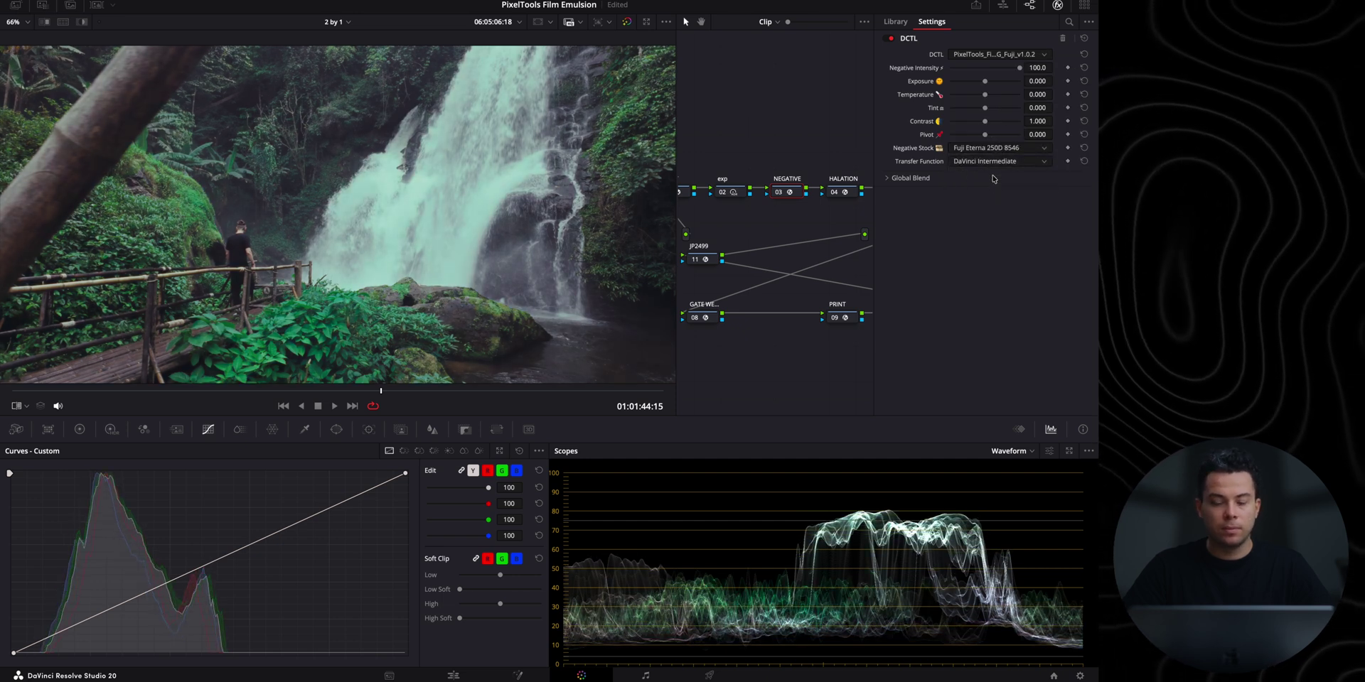
pyautogui.click(987, 149)
pyautogui.click(994, 163)
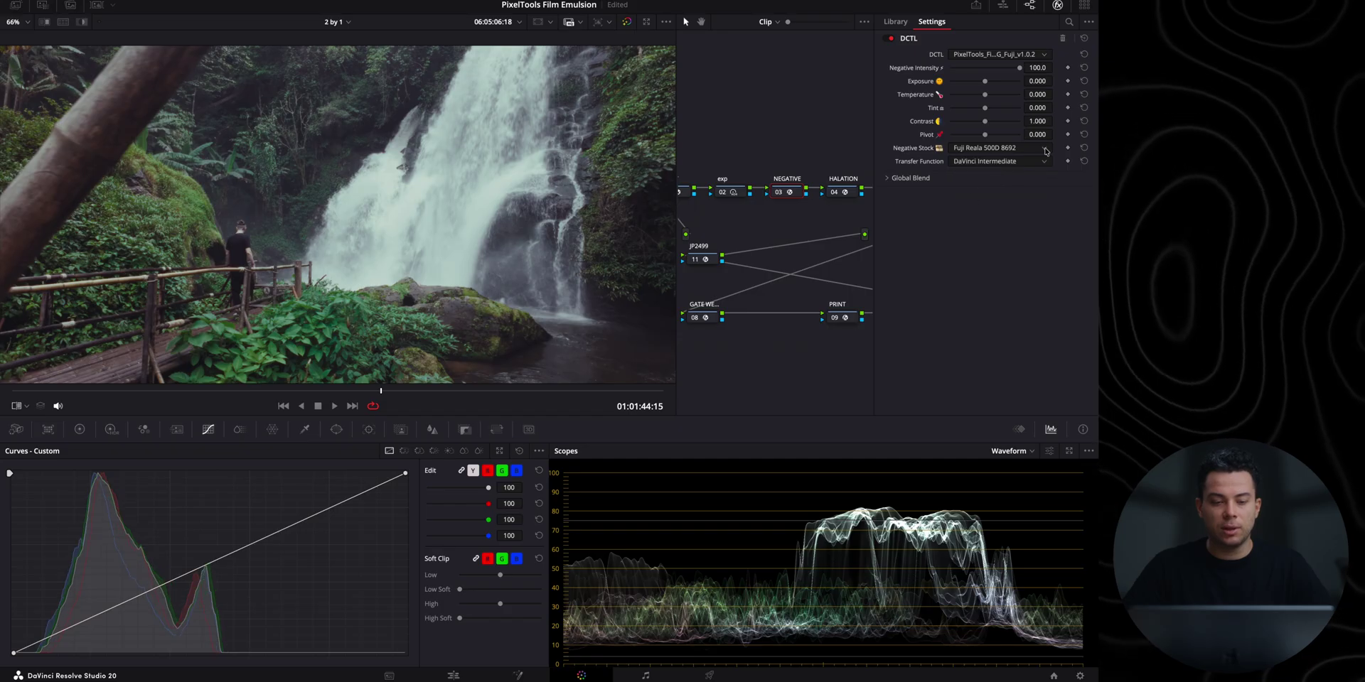
# Step: Try Kodak Ektachrome 100D 5294, Double X 5222 and Aerocolor IV 2460 as negative stock
pyautogui.click(999, 149)
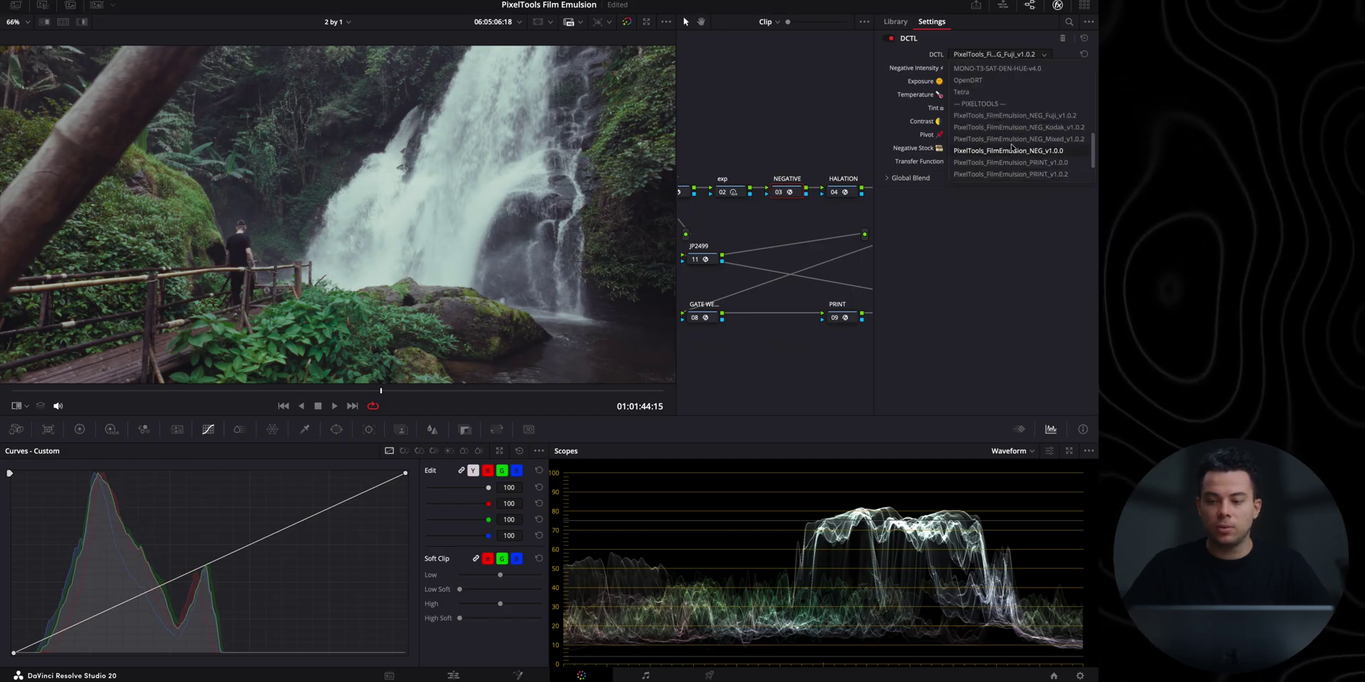
pyautogui.click(1002, 146)
pyautogui.click(1002, 149)
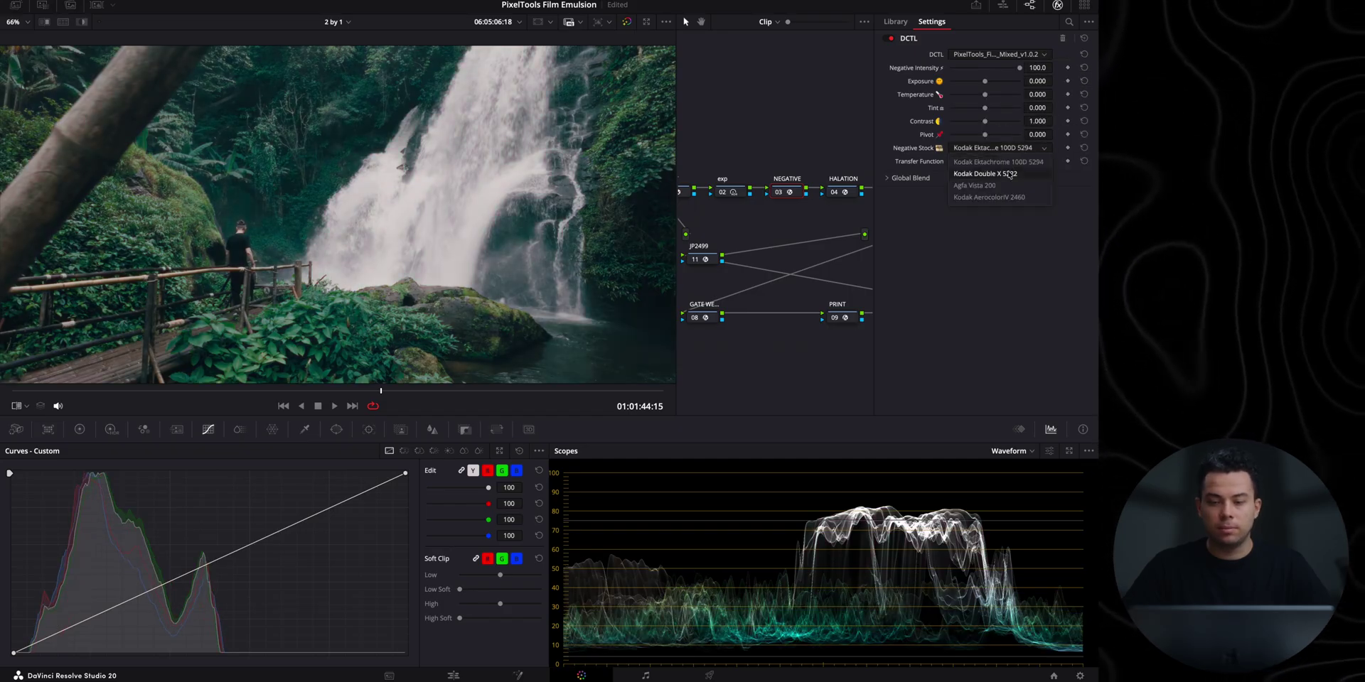
pyautogui.click(1004, 175)
pyautogui.scroll(3, 987, 153)
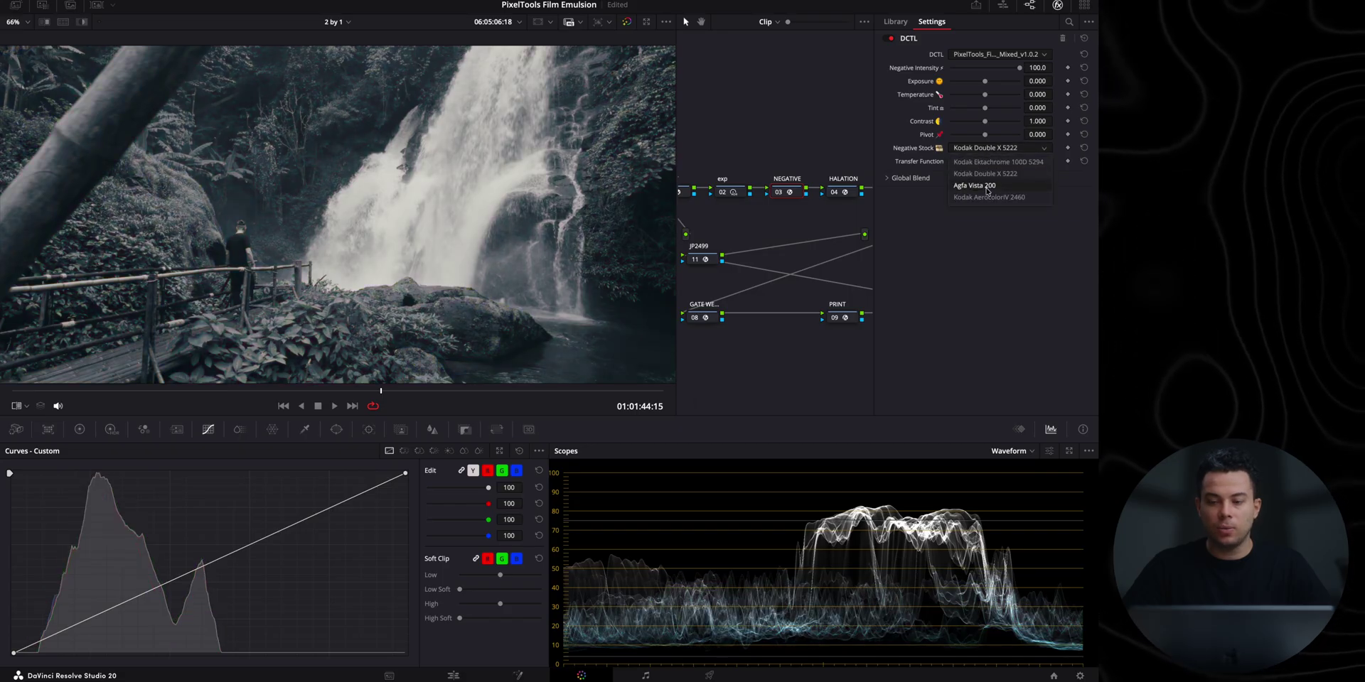
pyautogui.click(995, 148)
pyautogui.click(987, 174)
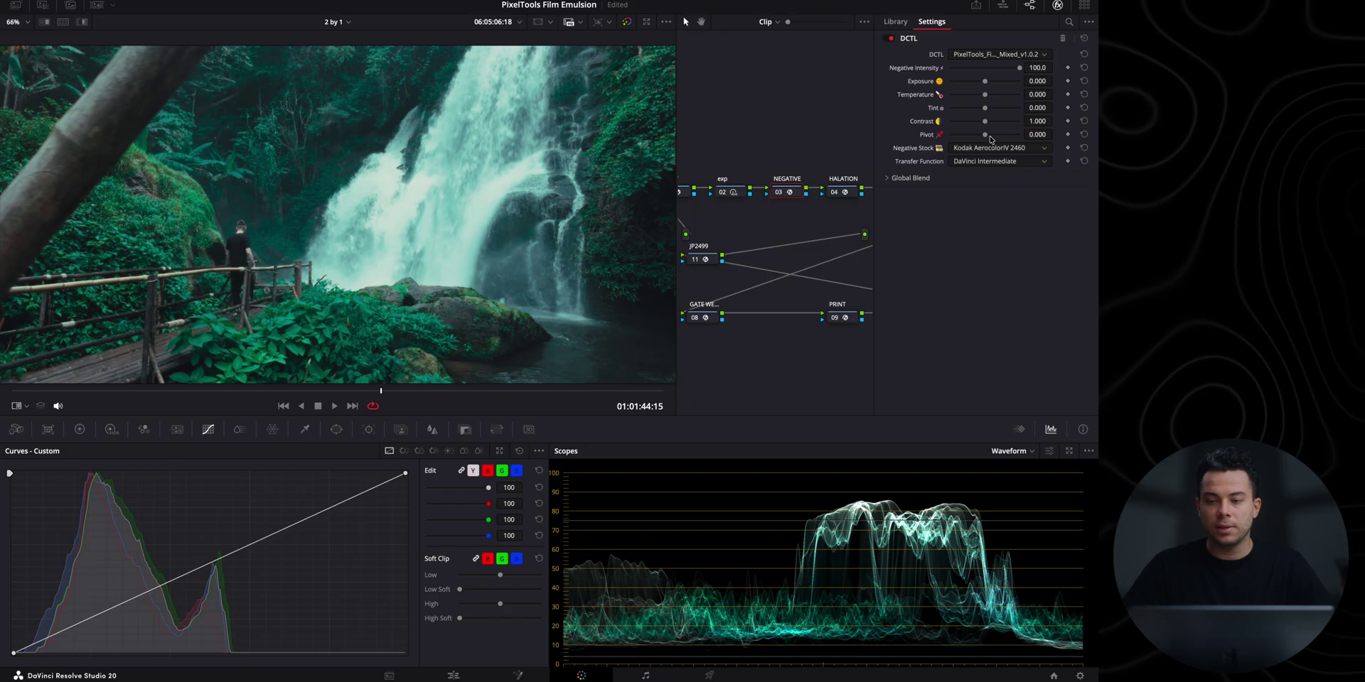
# Step: Switch the NEGATIVE node's DCTL to PixelTools FilmEmulsion NEG Kodak v1.0.2
pyautogui.click(1002, 54)
pyautogui.click(1008, 129)
pyautogui.click(995, 148)
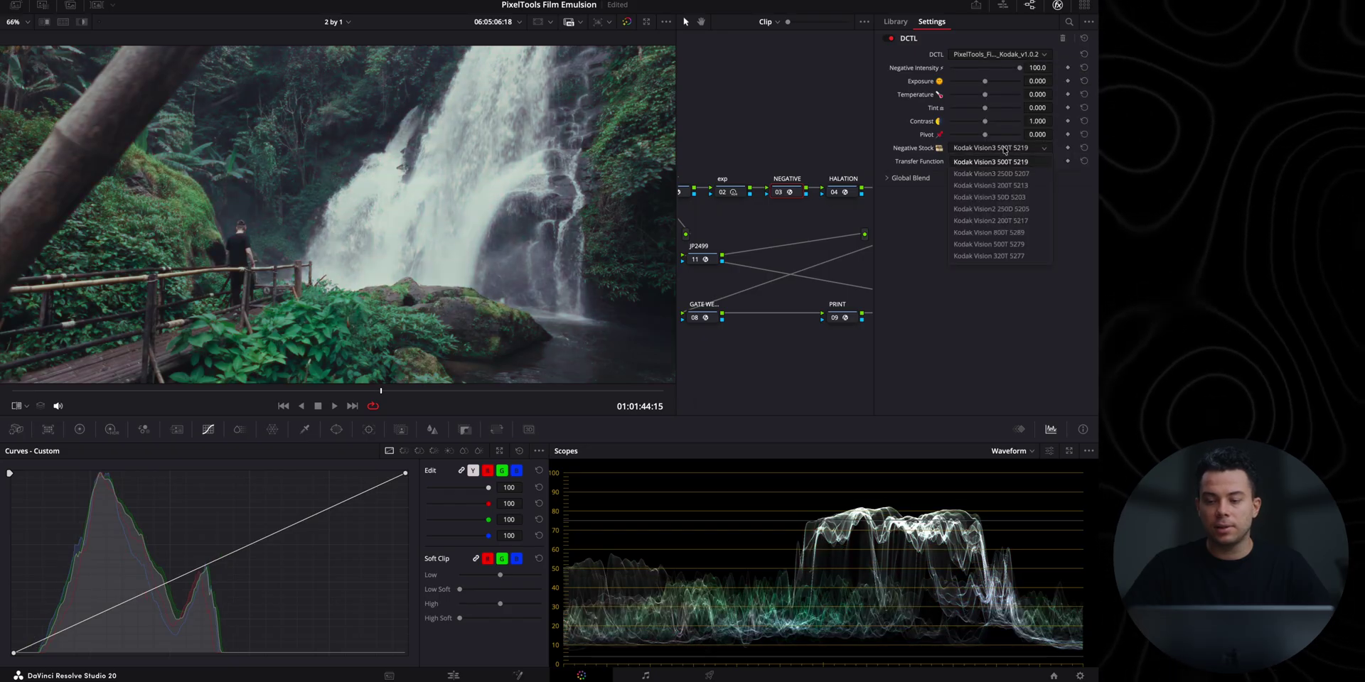
# Step: Use Kodak Vision 500T 5279, warm temperature to 0.295, nudge tint and lower exposure slightly
pyautogui.click(1002, 245)
pyautogui.moveTo(985, 94); pyautogui.dragTo(990, 97)
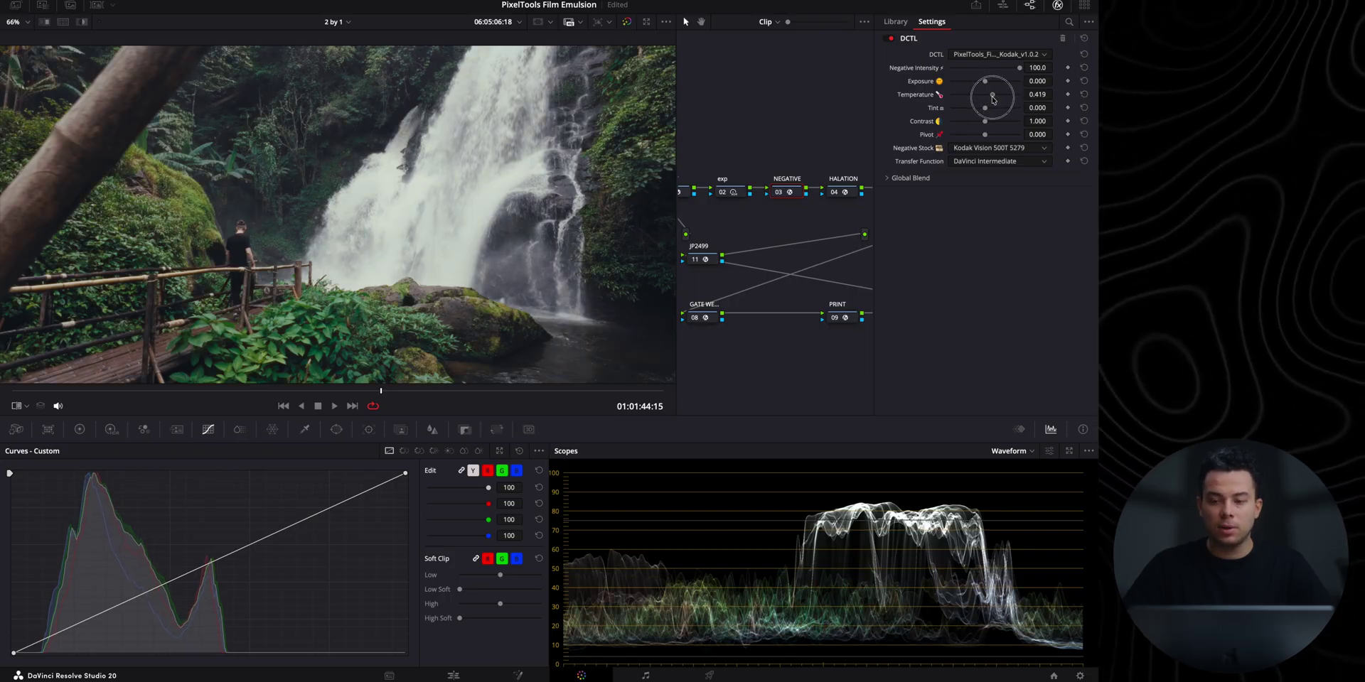
pyautogui.moveTo(983, 112); pyautogui.dragTo(987, 110)
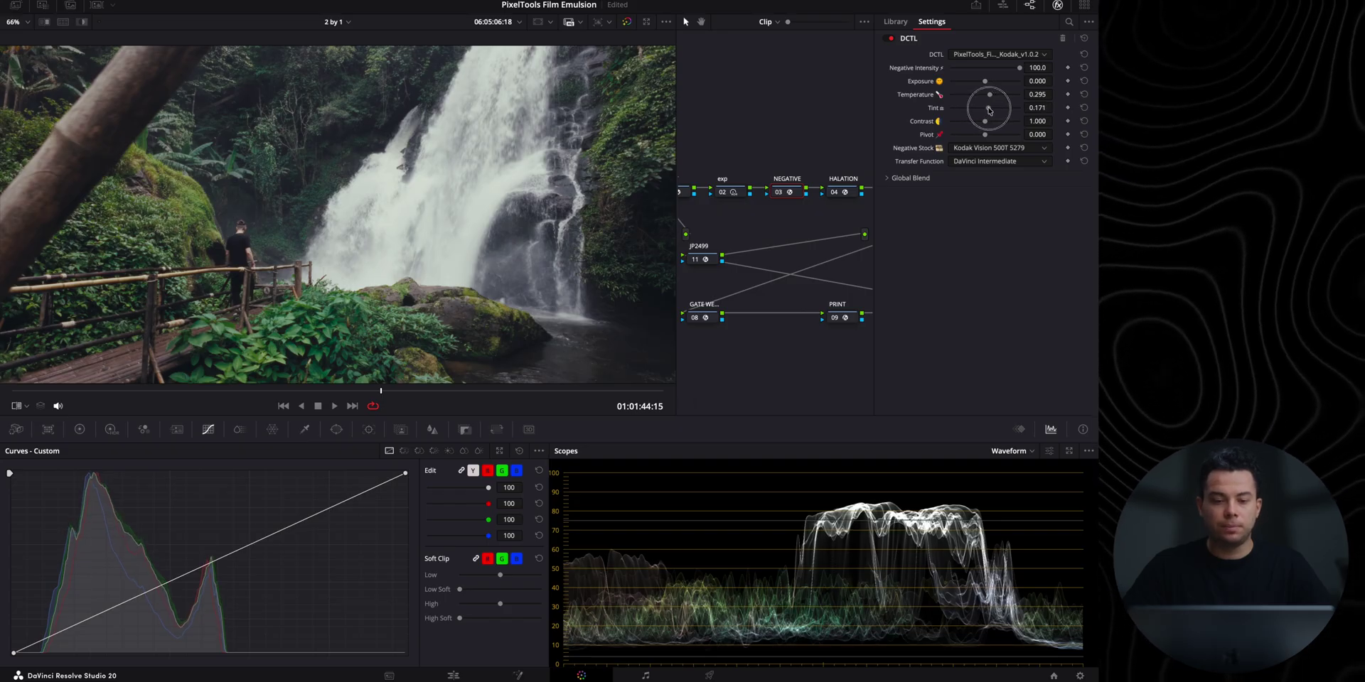
pyautogui.moveTo(987, 83); pyautogui.dragTo(984, 82)
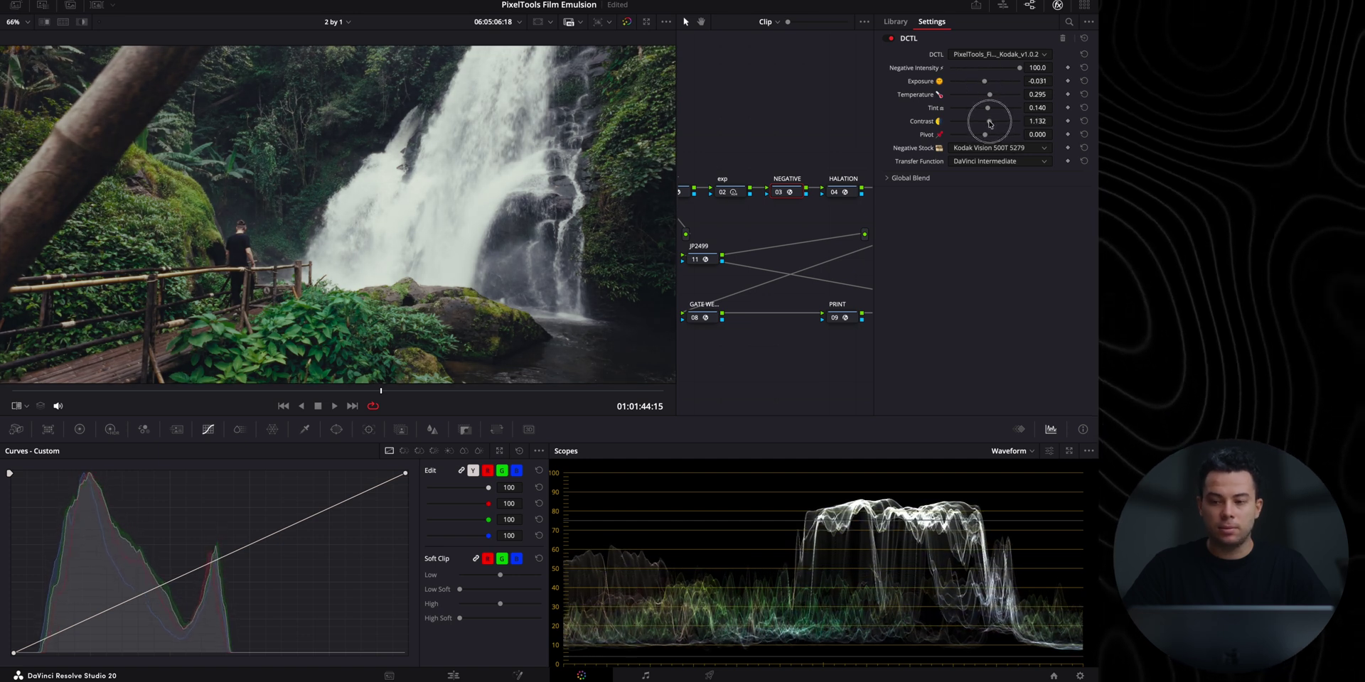
pyautogui.click(835, 320)
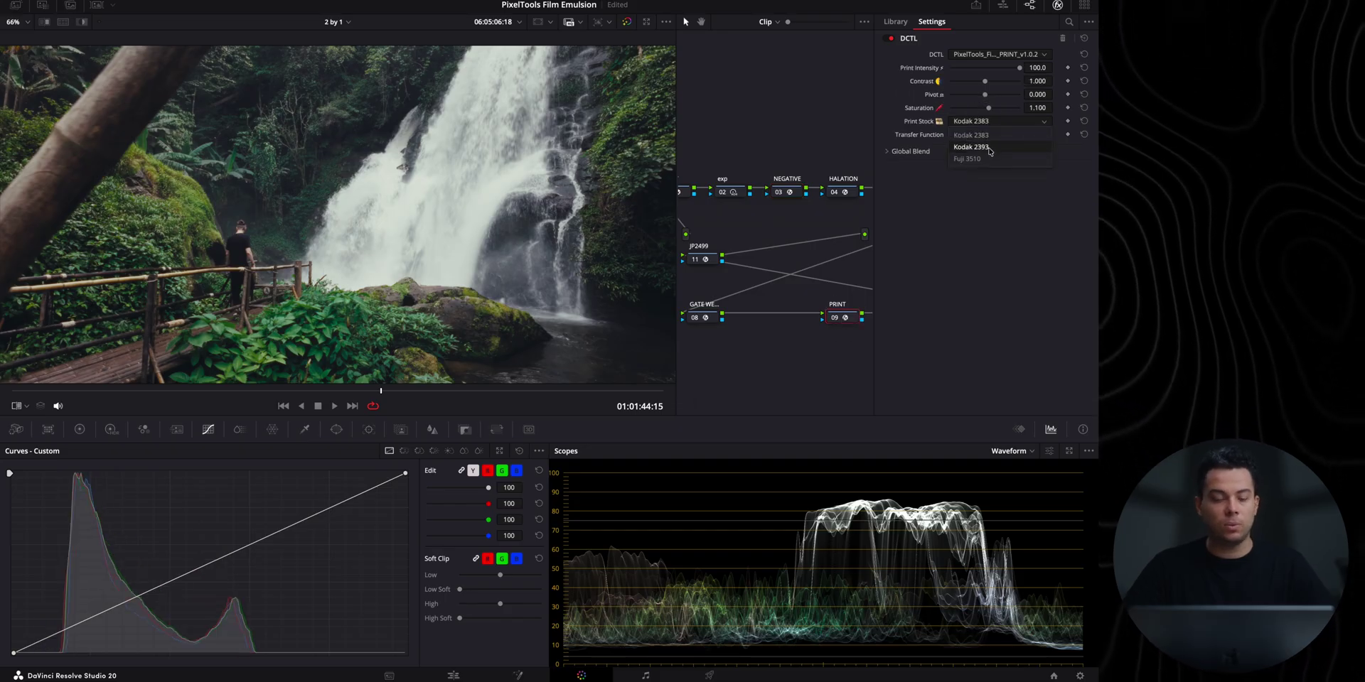
# Step: Set the print stock to Fuji 3510 after trying Kodak 2393, then reselect the NEGATIVE node
pyautogui.click(988, 148)
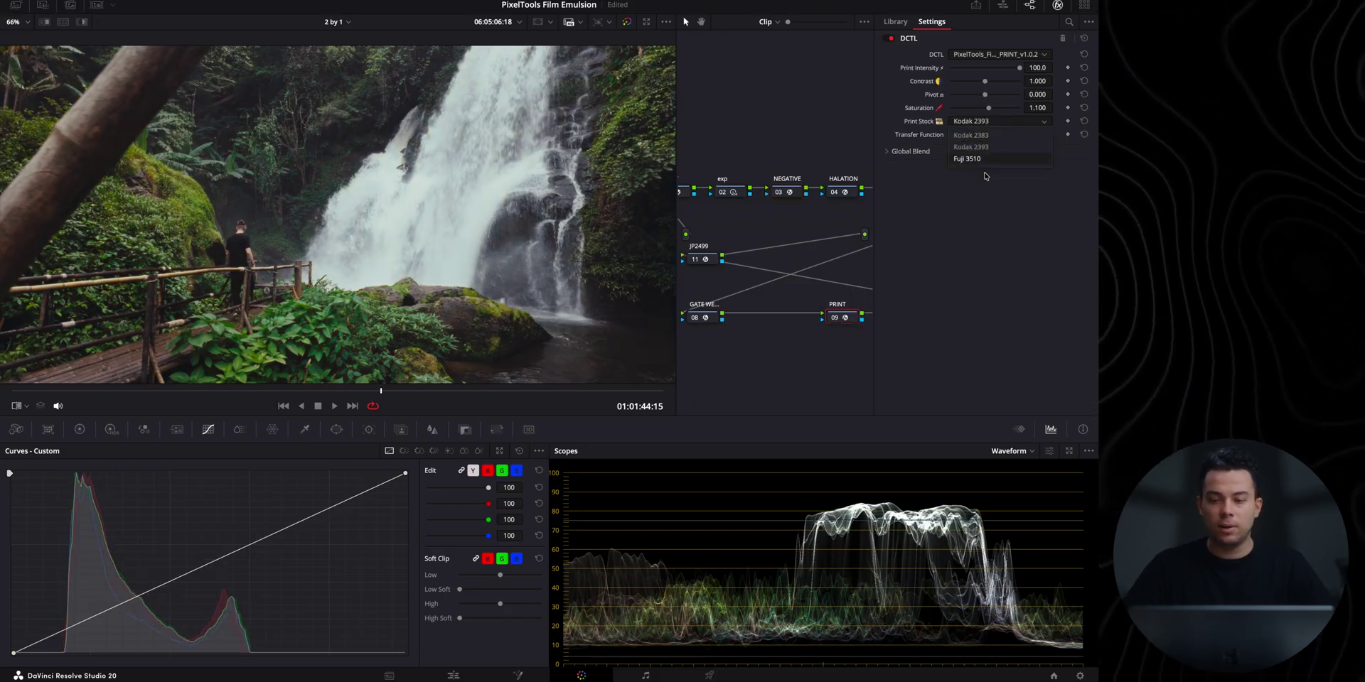
pyautogui.click(980, 159)
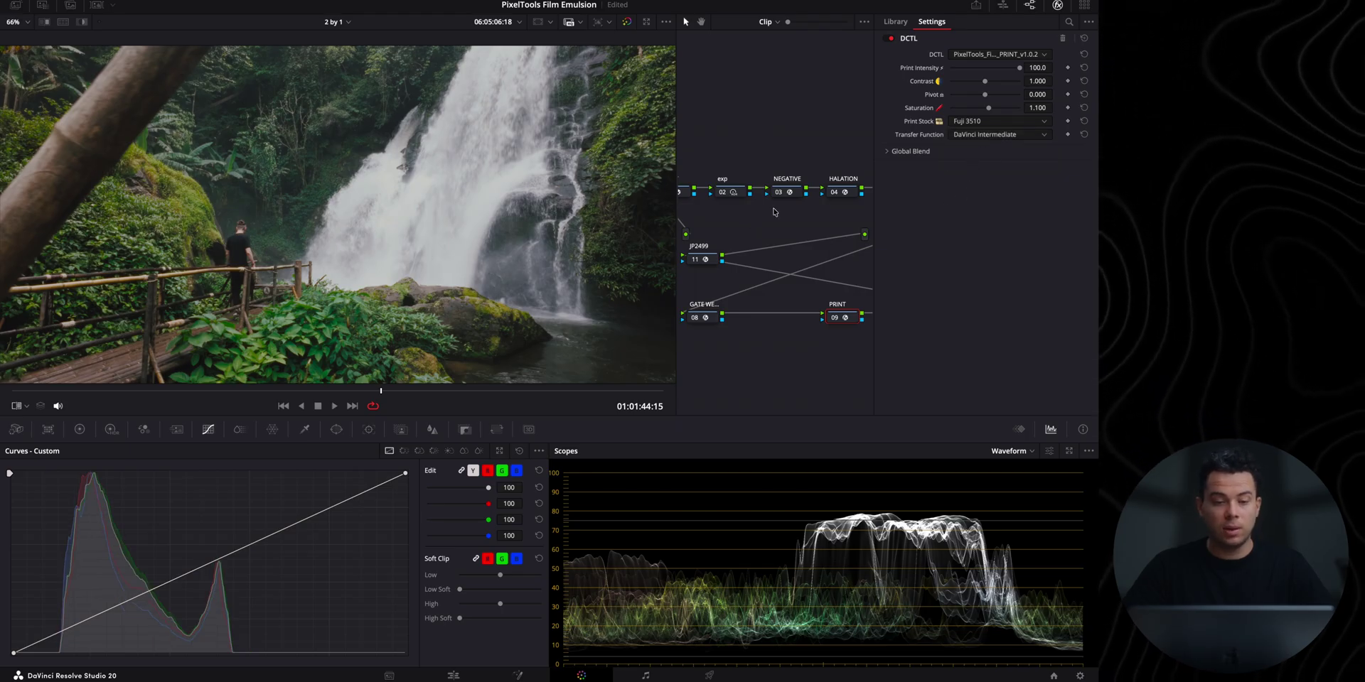
pyautogui.click(790, 193)
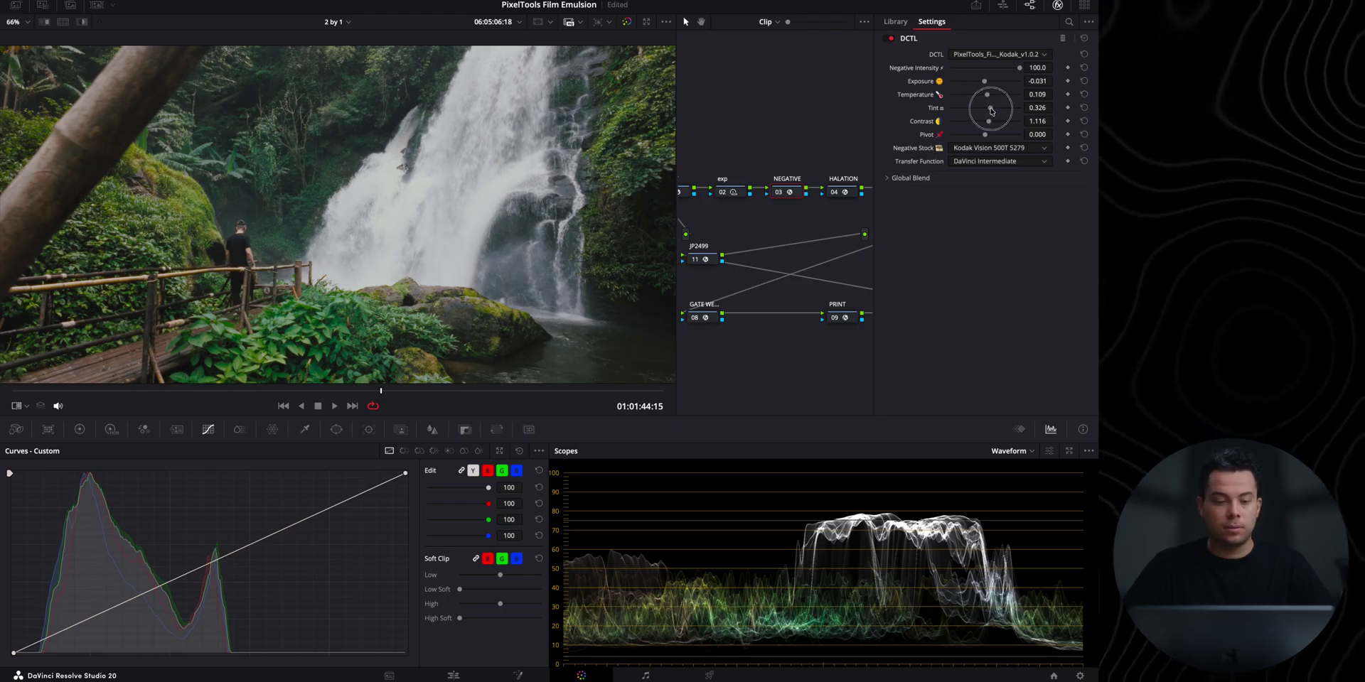
# Step: Raise contrast slightly on the negative and print and nudge the curve's black point
pyautogui.moveTo(987, 125); pyautogui.dragTo(990, 123)
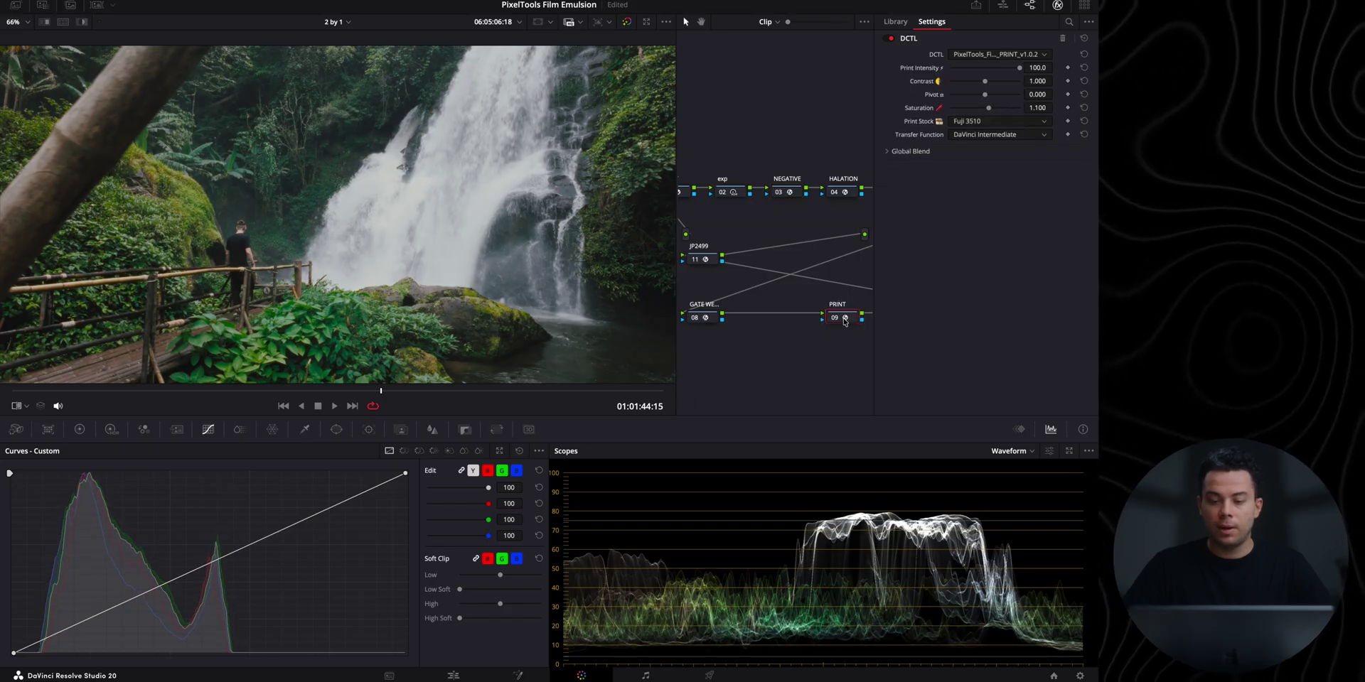
pyautogui.moveTo(984, 81); pyautogui.dragTo(987, 83)
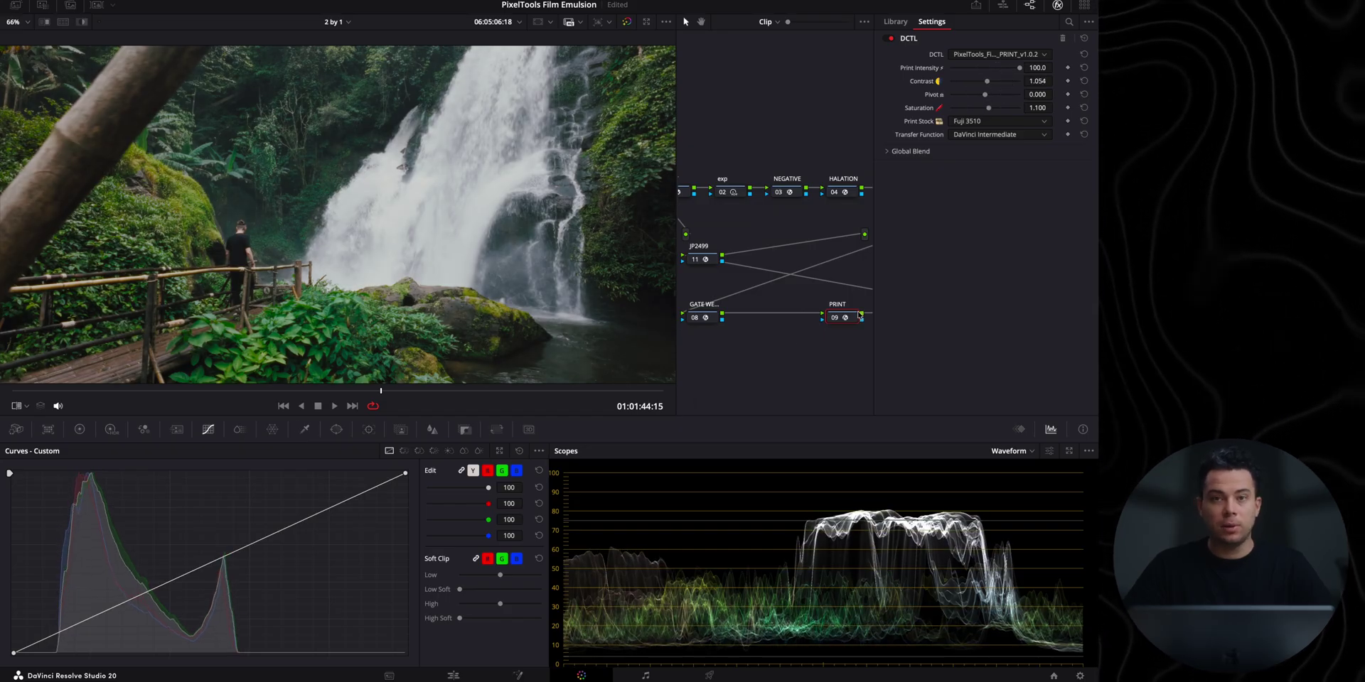
pyautogui.moveTo(14, 655); pyautogui.dragTo(16, 665)
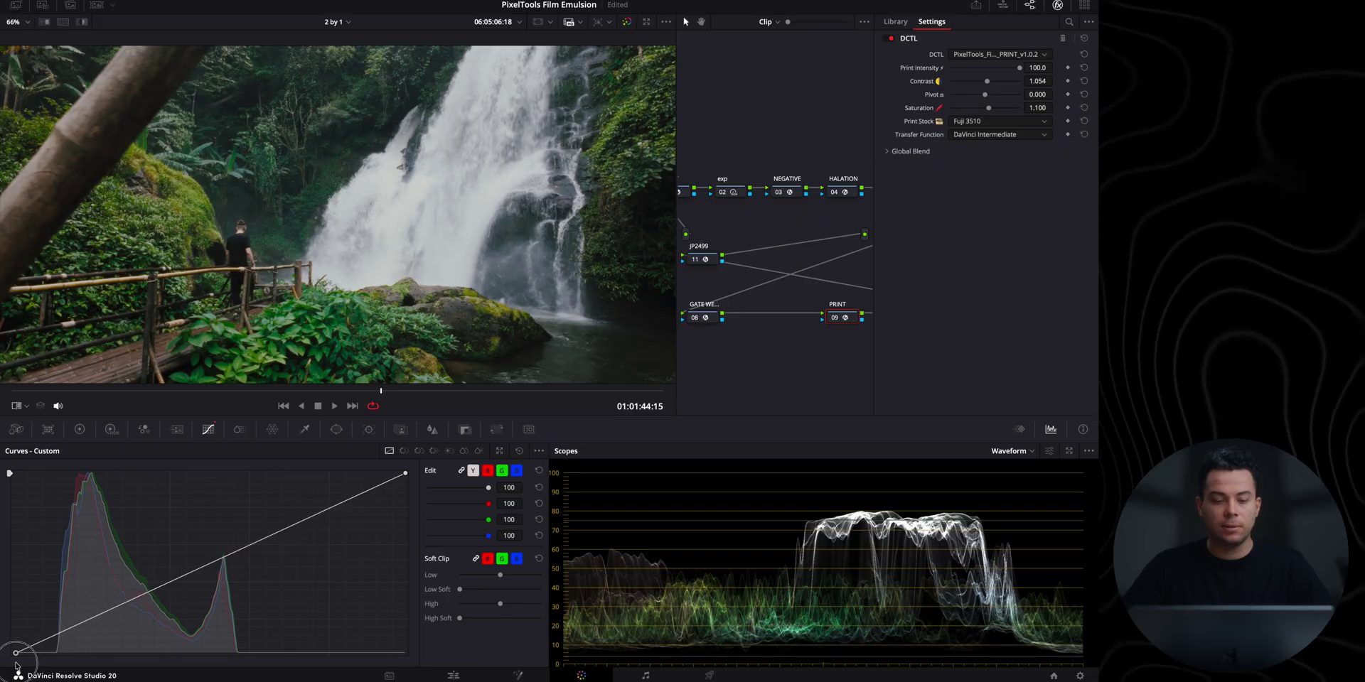
pyautogui.moveTo(31, 396); pyautogui.dragTo(91, 397)
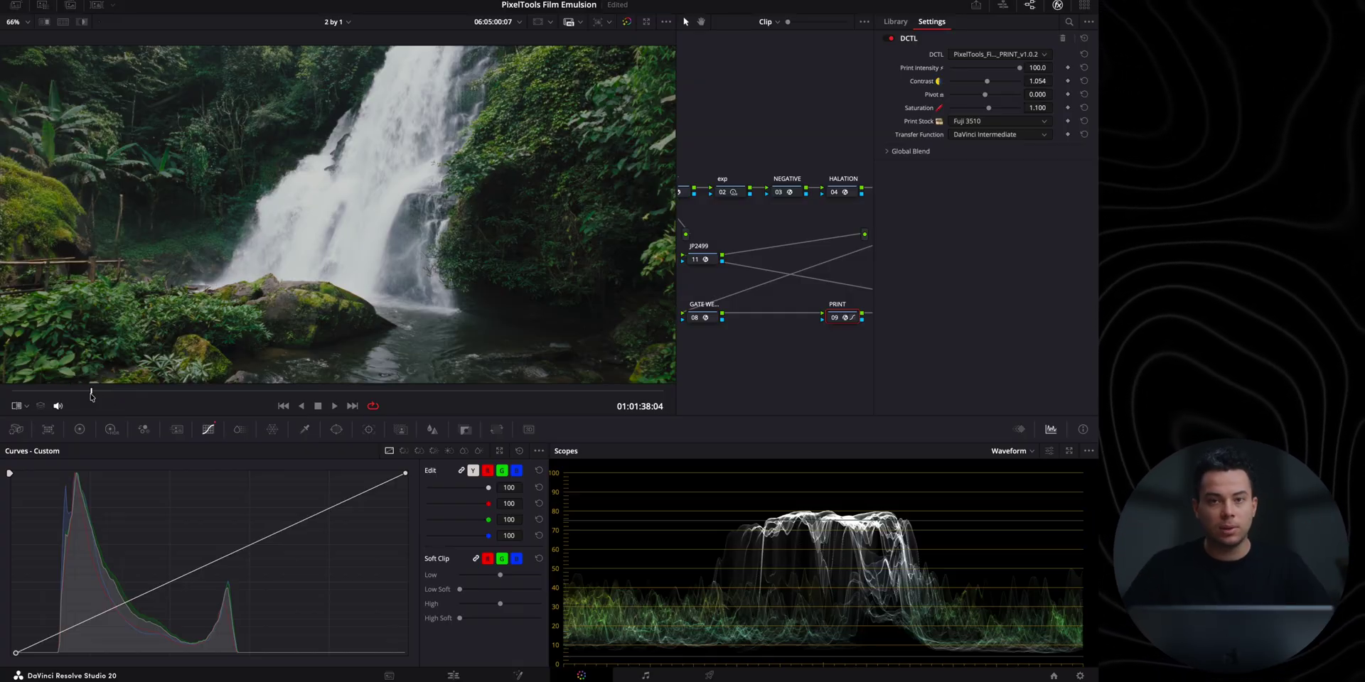
pyautogui.moveTo(94, 393); pyautogui.dragTo(388, 394)
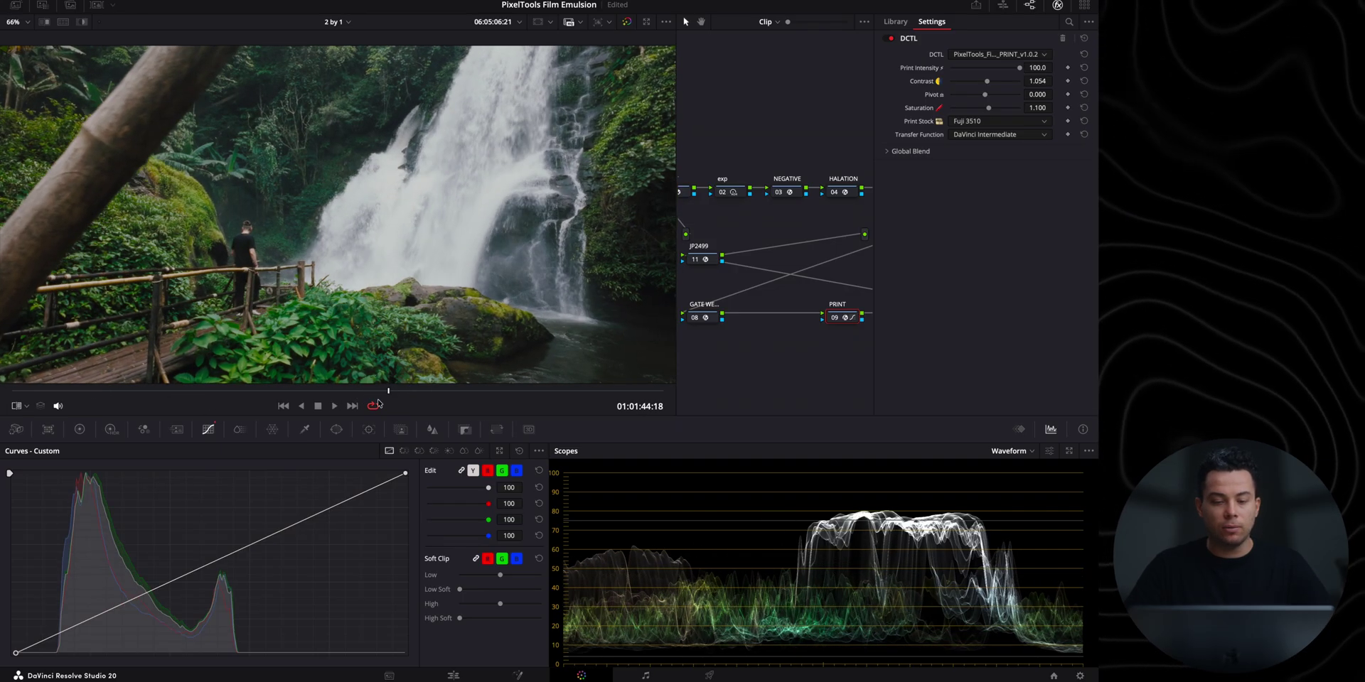
# Step: Toggle the NEGATIVE and PRINT nodes off and on to compare with the original
pyautogui.keyDown('shift'); pyautogui.click(795, 194); pyautogui.keyUp('shift')
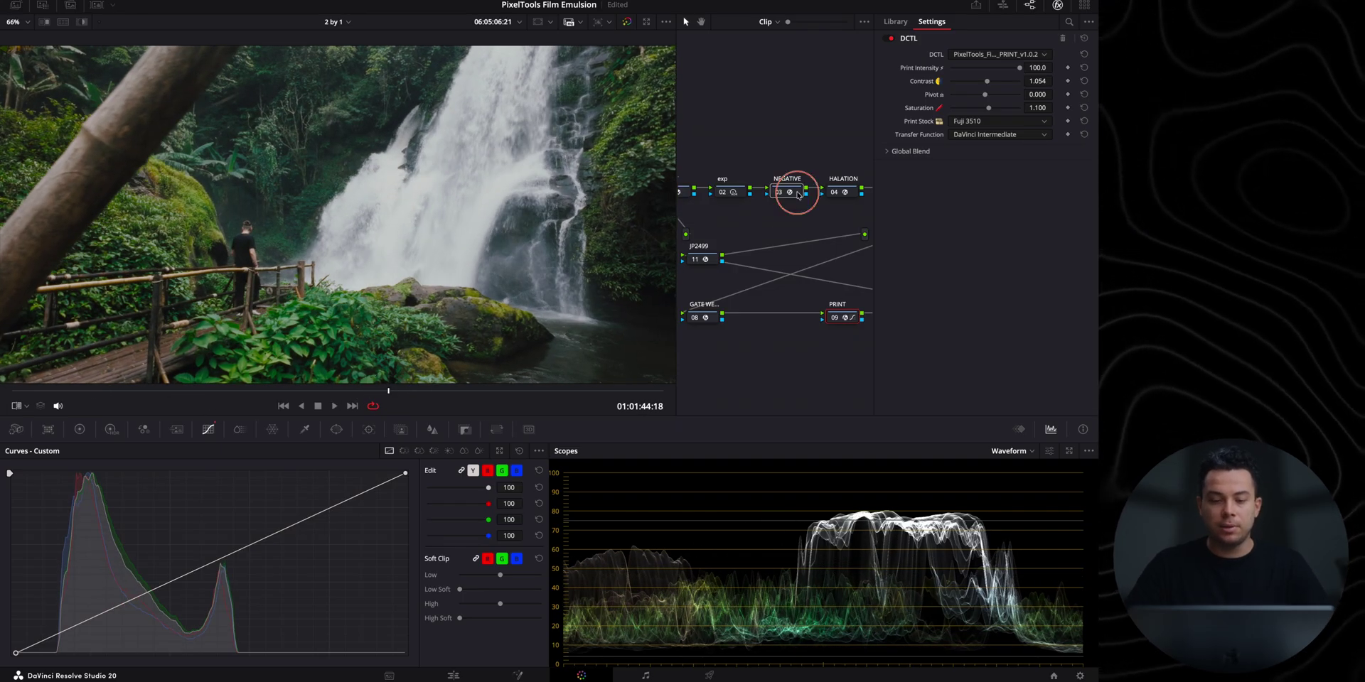
pyautogui.hotkey('ctrl', 'd')
pyautogui.hotkey('ctrl', 'd')
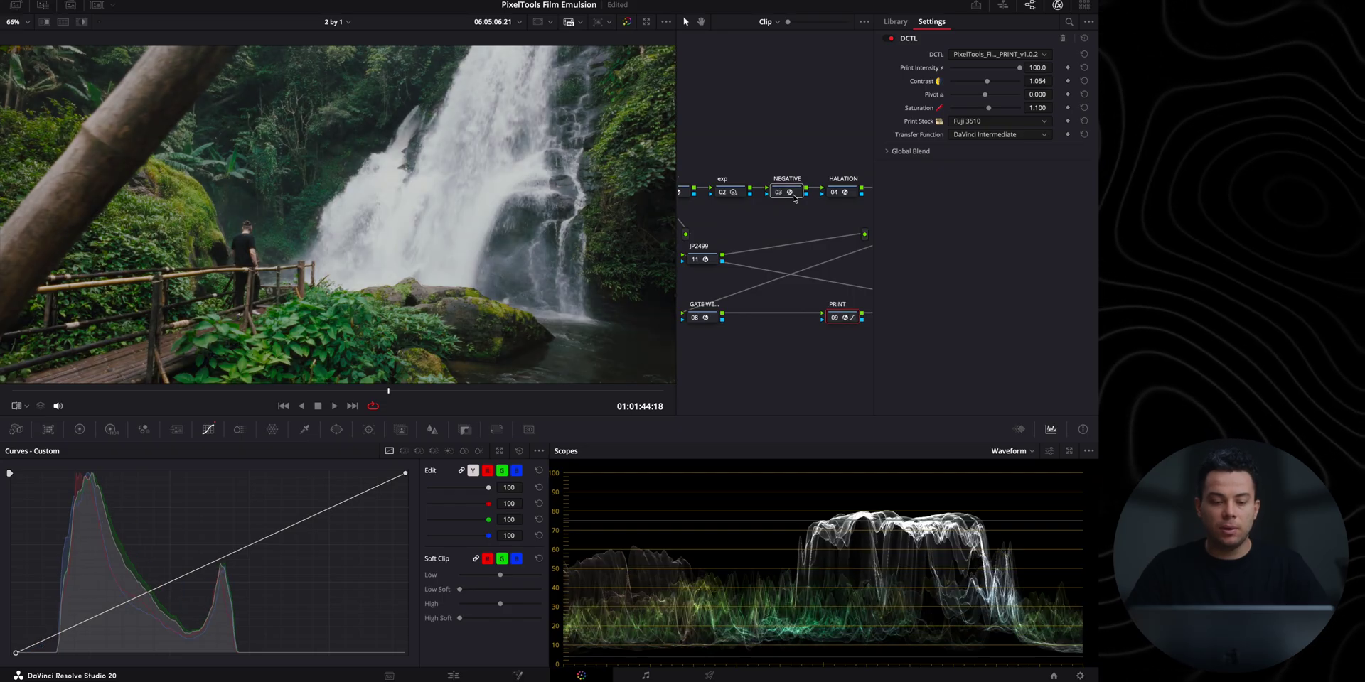
pyautogui.hotkey('ctrl', 'd')
pyautogui.hotkey('ctrl', 'd')
pyautogui.hotkey('ctrl', 'd')
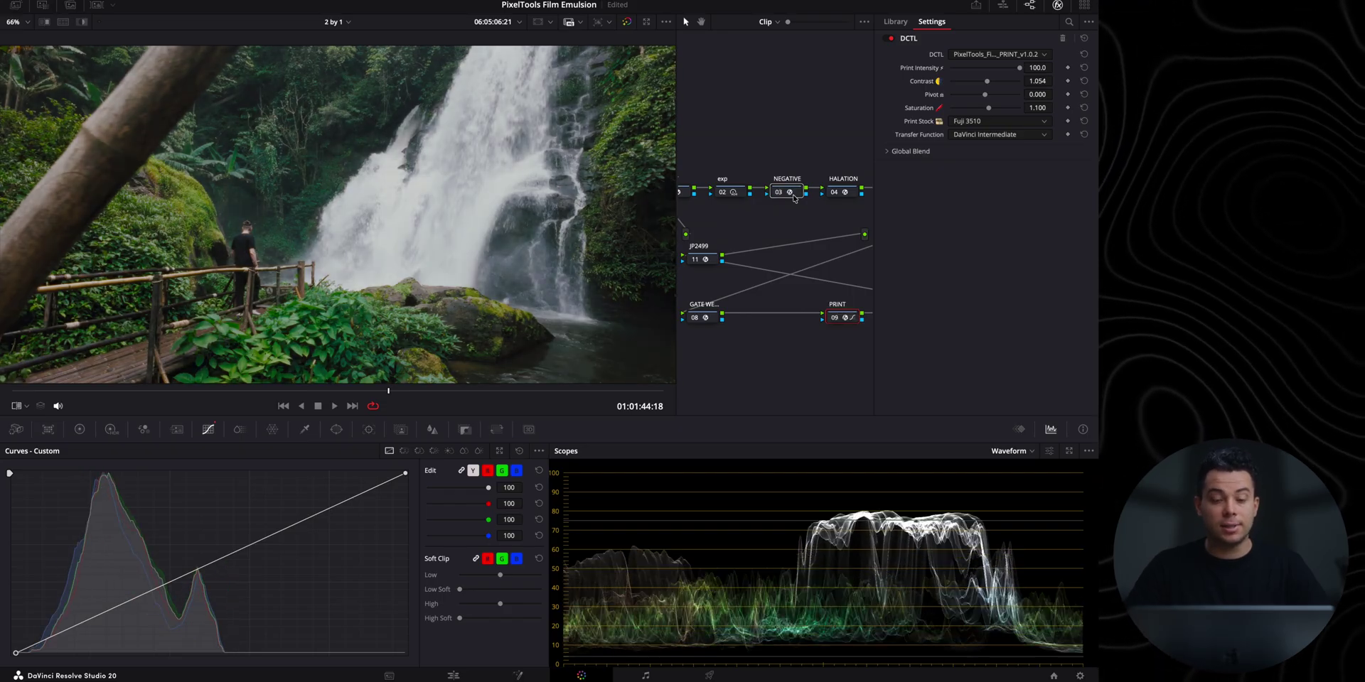
pyautogui.hotkey('ctrl', 'd')
pyautogui.hotkey('ctrl', 'd')
pyautogui.hotkey('ctrl', 'd')
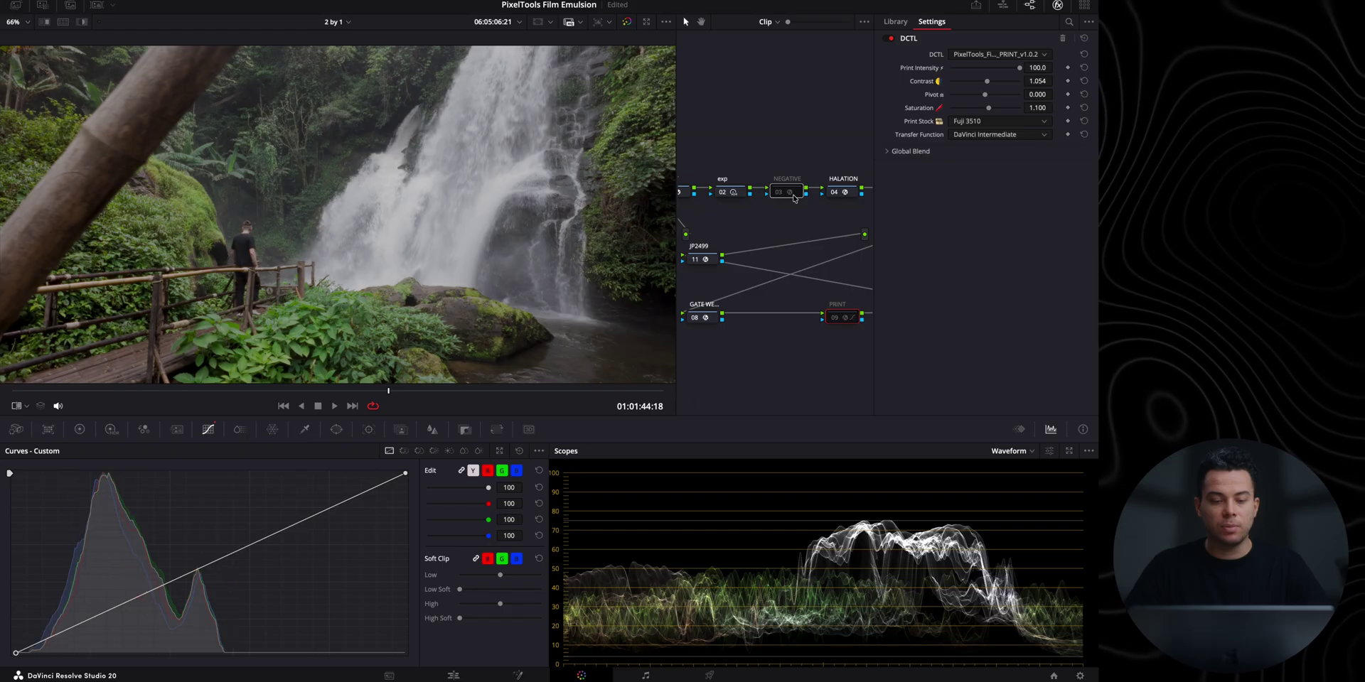
# Step: Grab a still of the current grade and select the Dehancer-graded clip 06
pyautogui.click(15, 6)
pyautogui.rightClick(469, 218)
pyautogui.click(497, 224)
pyautogui.click(15, 6)
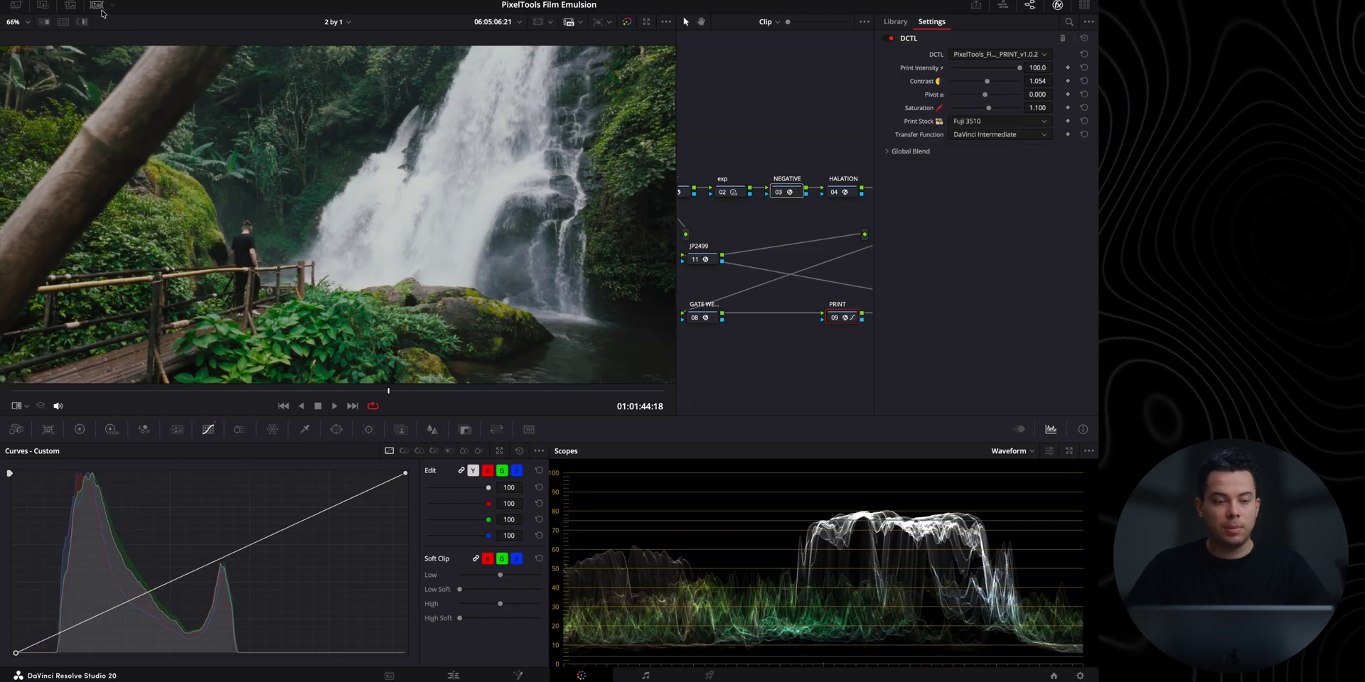
pyautogui.click(97, 4)
pyautogui.click(459, 382)
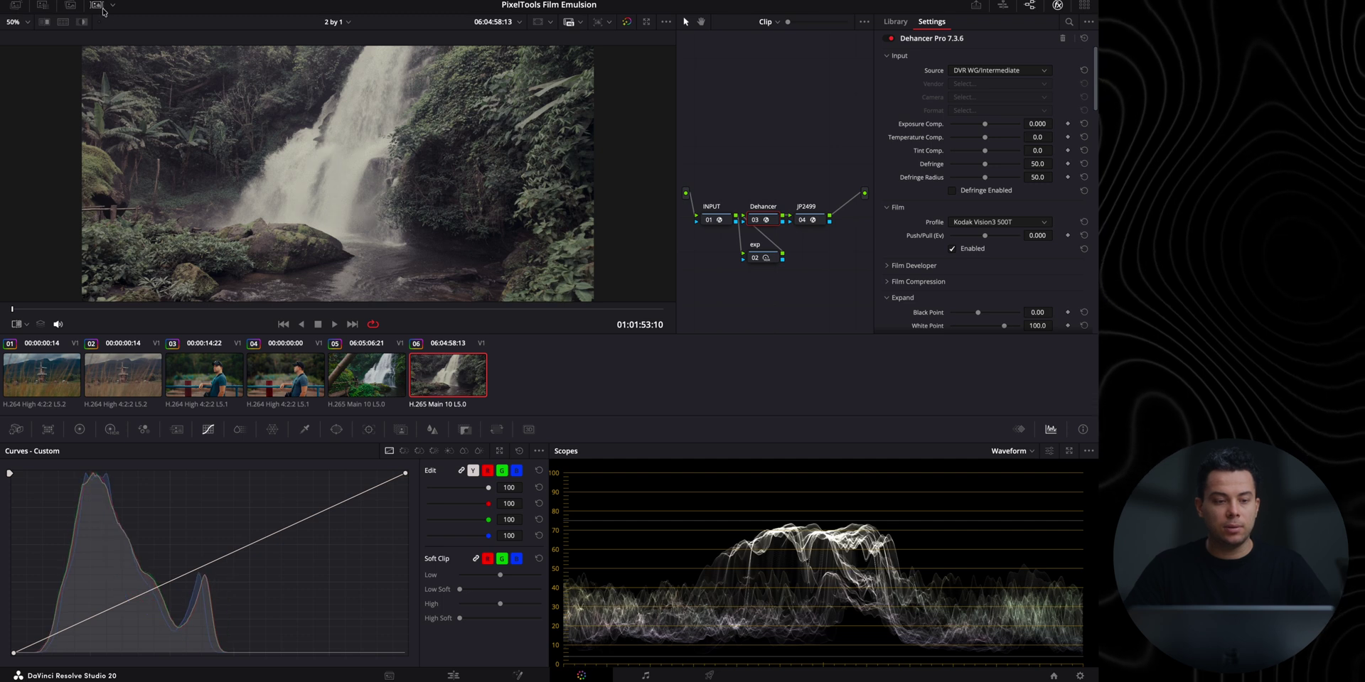
# Step: Hide the thumbnails, move to a later frame and bypass then re-enable the Dehancer node
pyautogui.click(100, 6)
pyautogui.moveTo(105, 388); pyautogui.dragTo(374, 391)
pyautogui.click(756, 236)
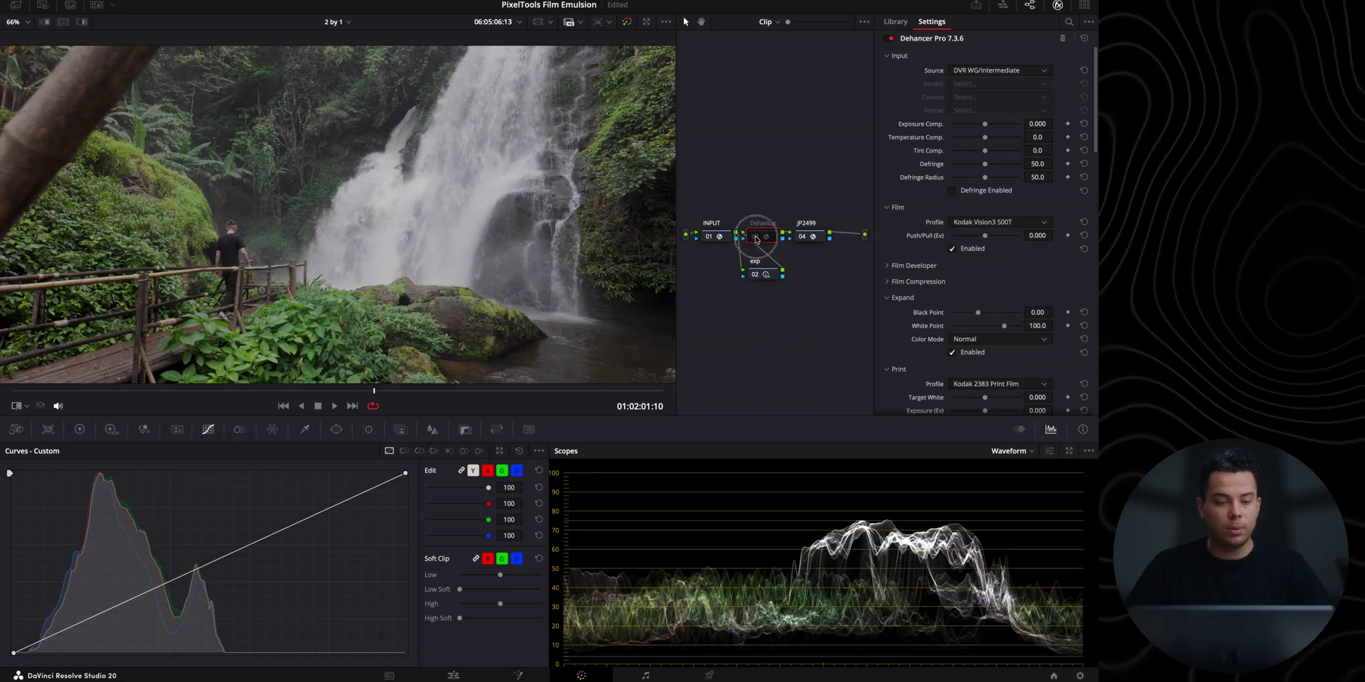
pyautogui.click(756, 240)
# Step: Try the Kodak Vision3 50D and Vision3 250D film profiles in Dehancer
pyautogui.scroll(-1, 995, 185)
pyautogui.click(998, 179)
pyautogui.click(999, 264)
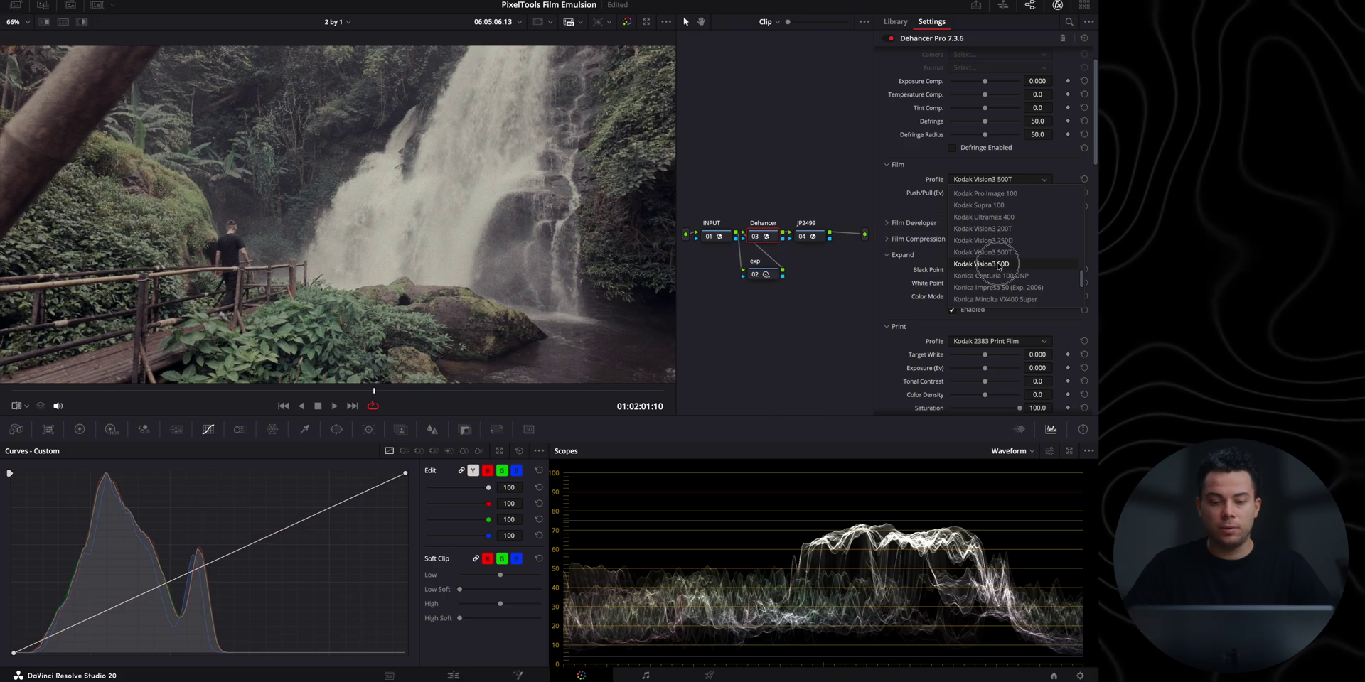
pyautogui.click(1002, 180)
pyautogui.click(1009, 240)
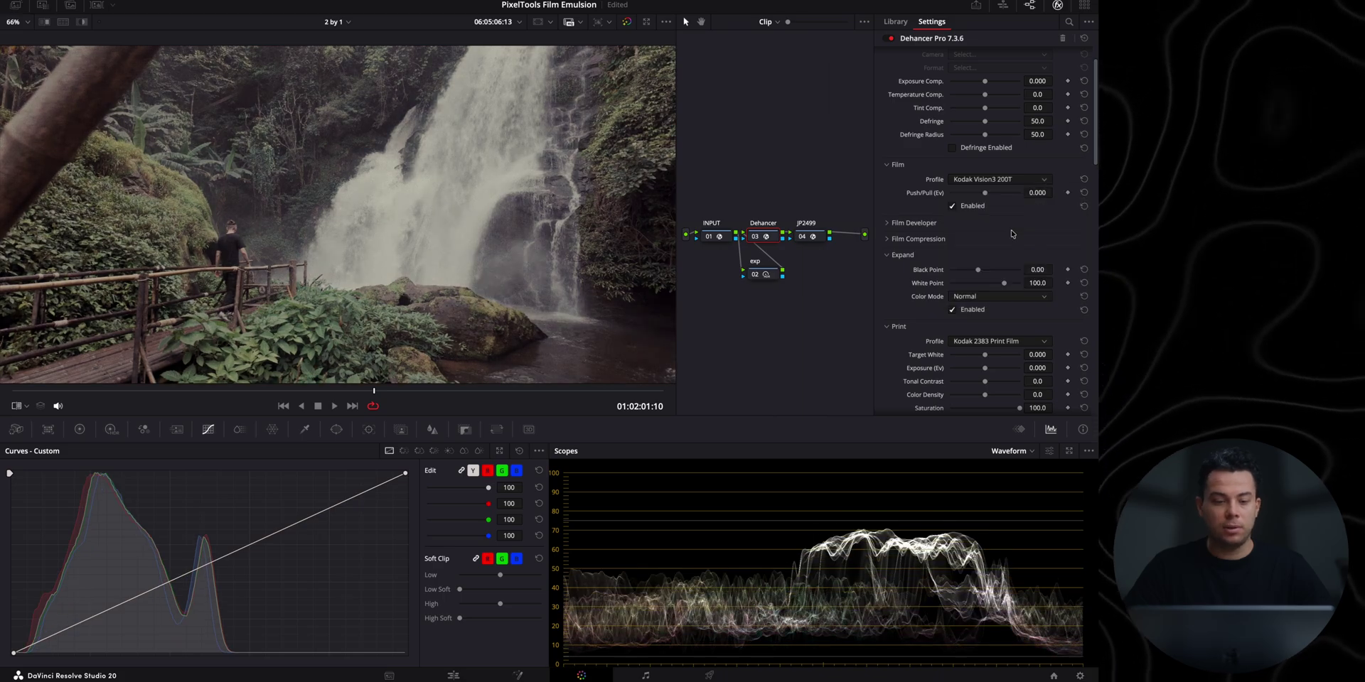
pyautogui.click(1002, 179)
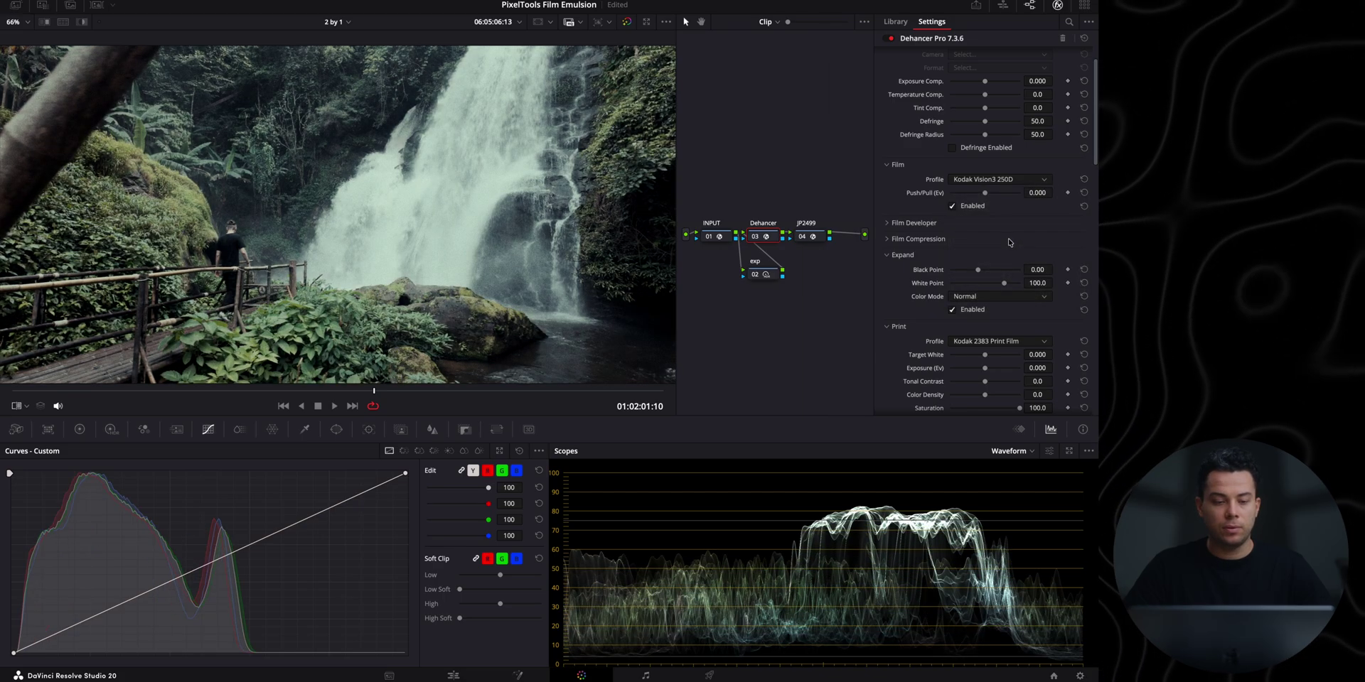
# Step: Try Kodak Portra 400 and Ektar 100, then settle on Kodak Gold 200
pyautogui.scroll(1, 1012, 231)
pyautogui.click(1014, 220)
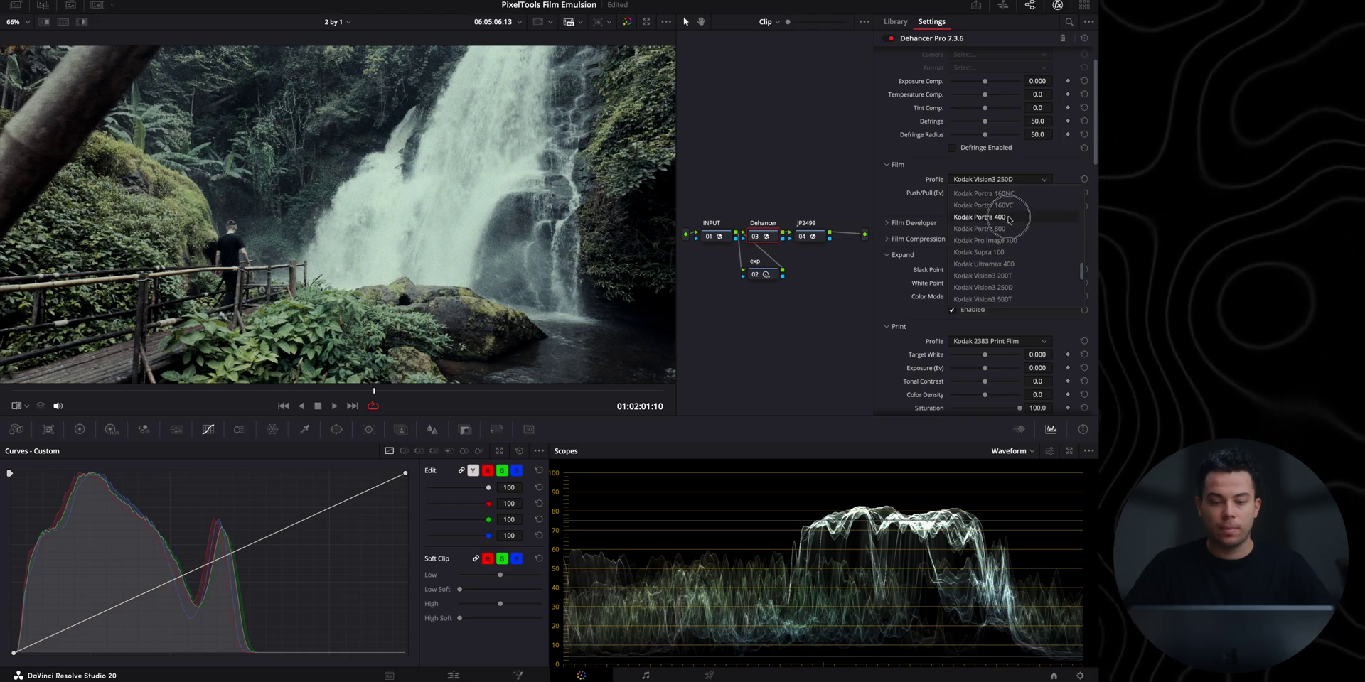
pyautogui.click(1002, 179)
pyautogui.scroll(2, 1021, 219)
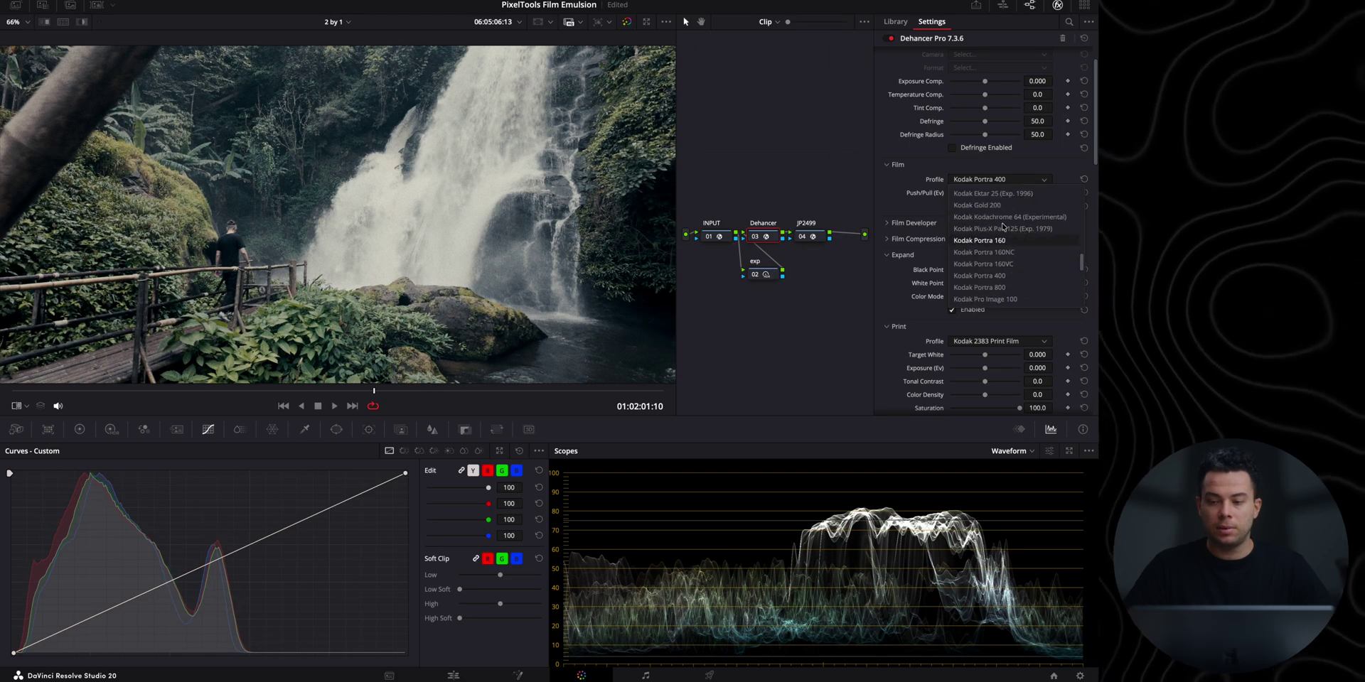
pyautogui.click(1000, 242)
pyautogui.click(995, 180)
pyautogui.click(1024, 263)
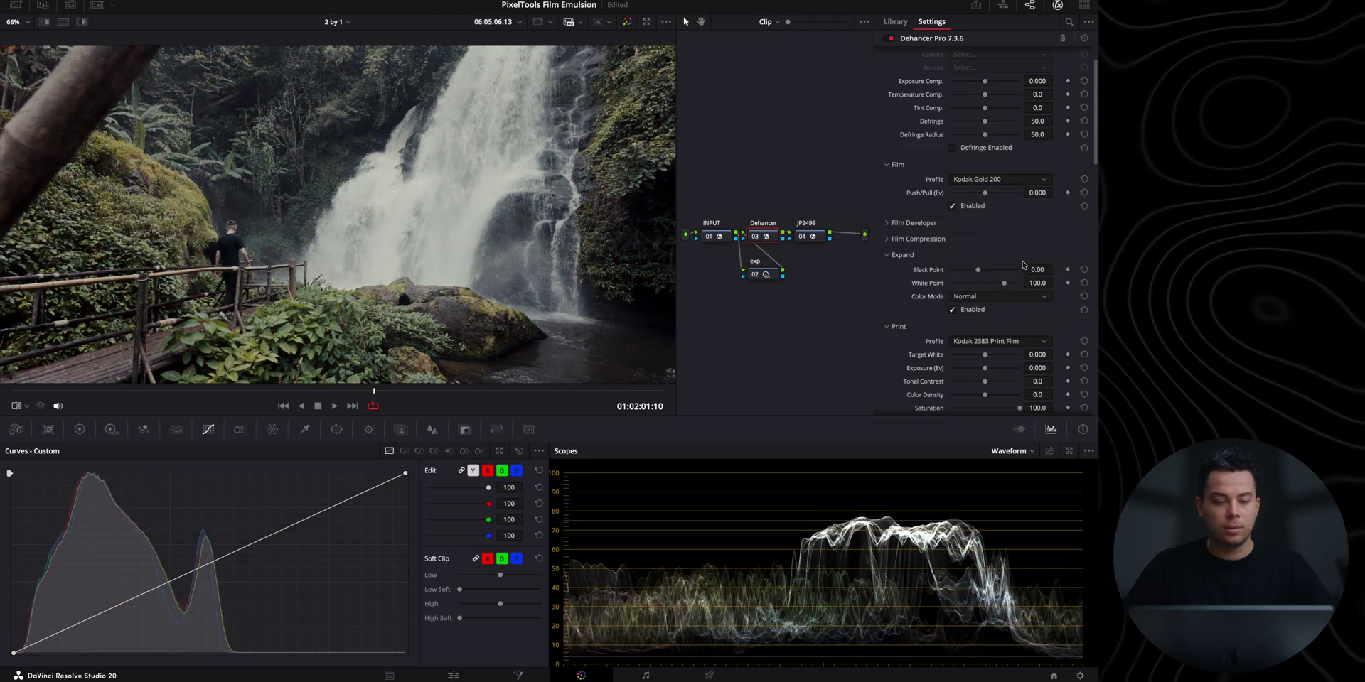
# Step: Push film development to 0.574 and adjust Temperature Comp
pyautogui.moveTo(984, 193)
pyautogui.mouseDown()
pyautogui.moveTo(1029, 195)
pyautogui.moveTo(978, 190)
pyautogui.moveTo(1026, 195)
pyautogui.moveTo(982, 204)
pyautogui.moveTo(1001, 206)
pyautogui.mouseUp()
pyautogui.scroll(2, 986, 139)
pyautogui.moveTo(986, 139); pyautogui.dragTo(982, 151)
# Step: Enable Film Developer with Color Boost about 19 and Contrast Boost about 11.6, and raise exposure compensation
pyautogui.click(959, 267)
pyautogui.click(954, 332)
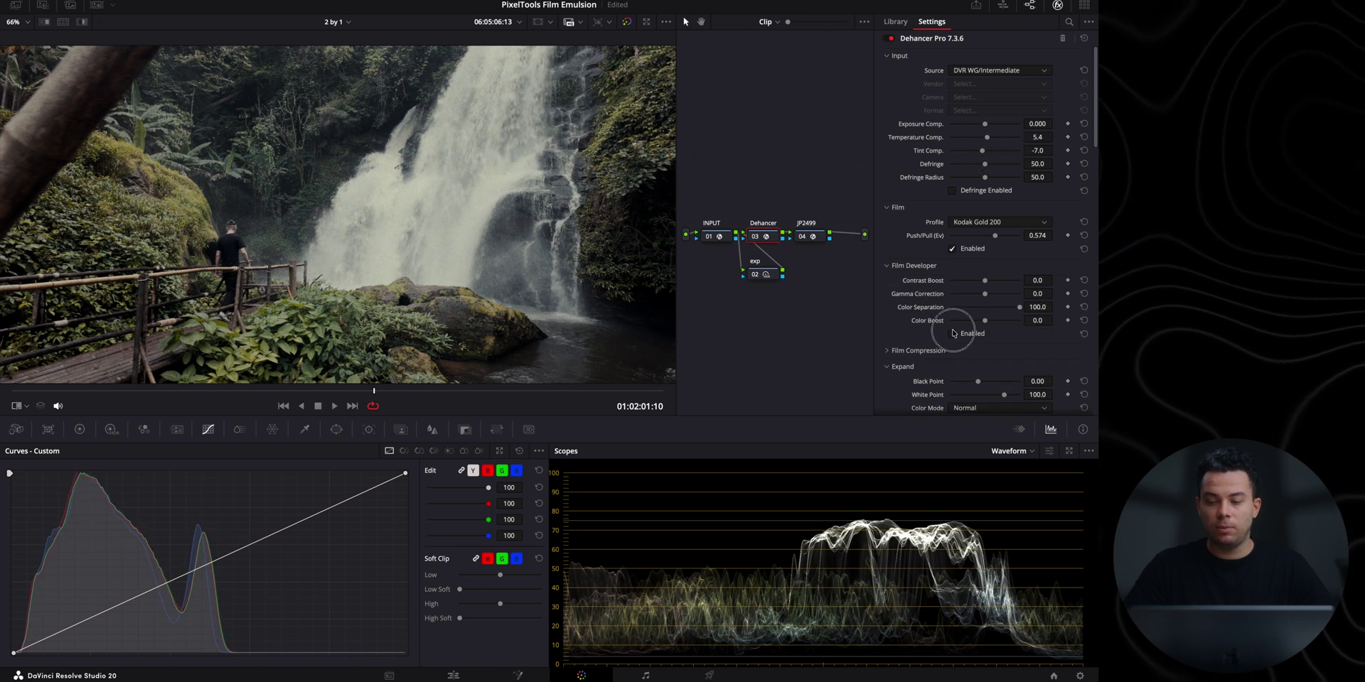
pyautogui.moveTo(985, 320); pyautogui.dragTo(993, 322)
pyautogui.moveTo(985, 280); pyautogui.dragTo(987, 280)
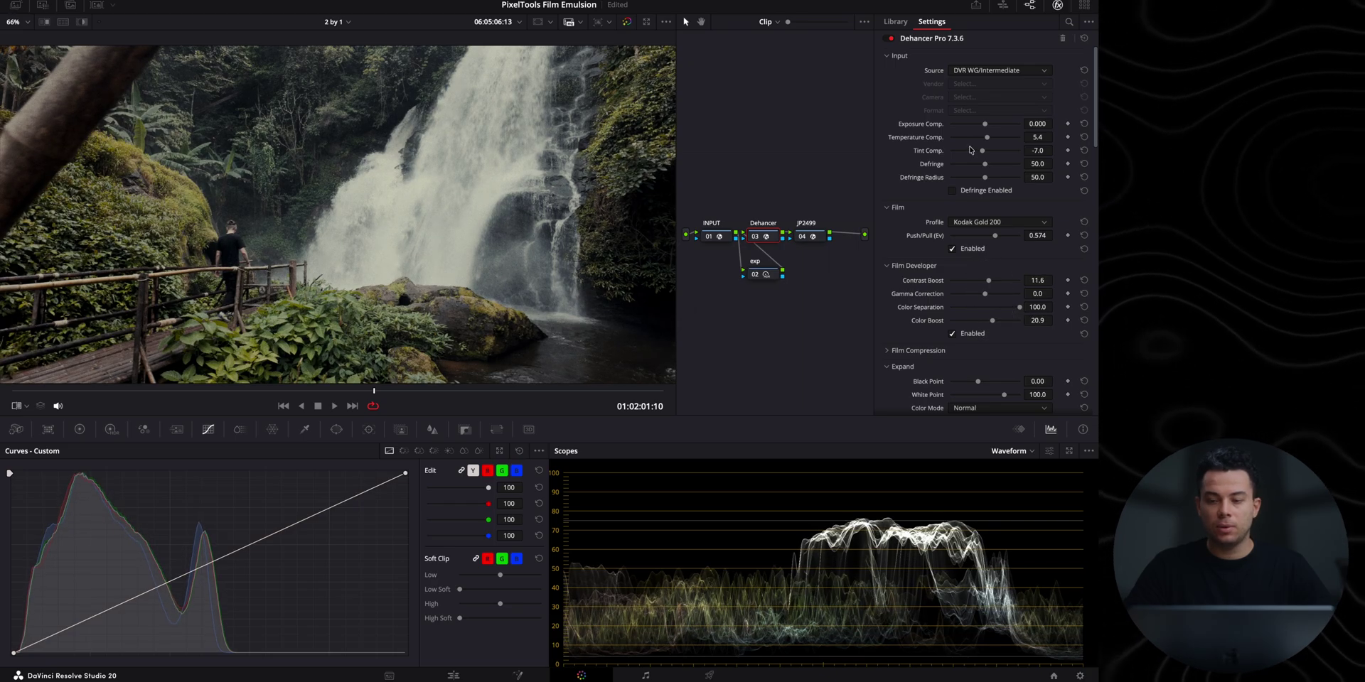
pyautogui.moveTo(984, 124); pyautogui.dragTo(988, 128)
# Step: Lighten Film Grain Amount to 17.1, raise Color Boost to 30.2 and set temperature to -2.3
pyautogui.scroll(-10, 965, 258)
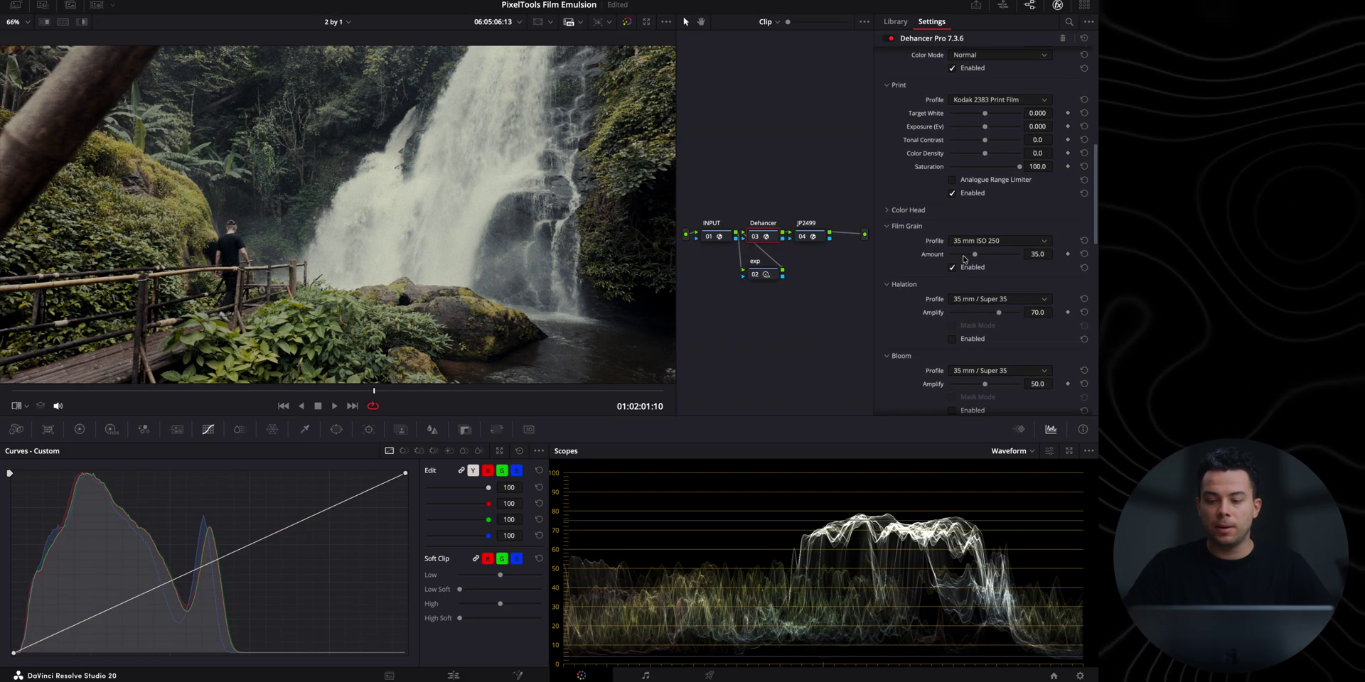
pyautogui.moveTo(974, 256)
pyautogui.mouseDown()
pyautogui.moveTo(961, 255)
pyautogui.moveTo(977, 269)
pyautogui.mouseUp()
pyautogui.scroll(-1, 946, 293)
pyautogui.scroll(10, 976, 268)
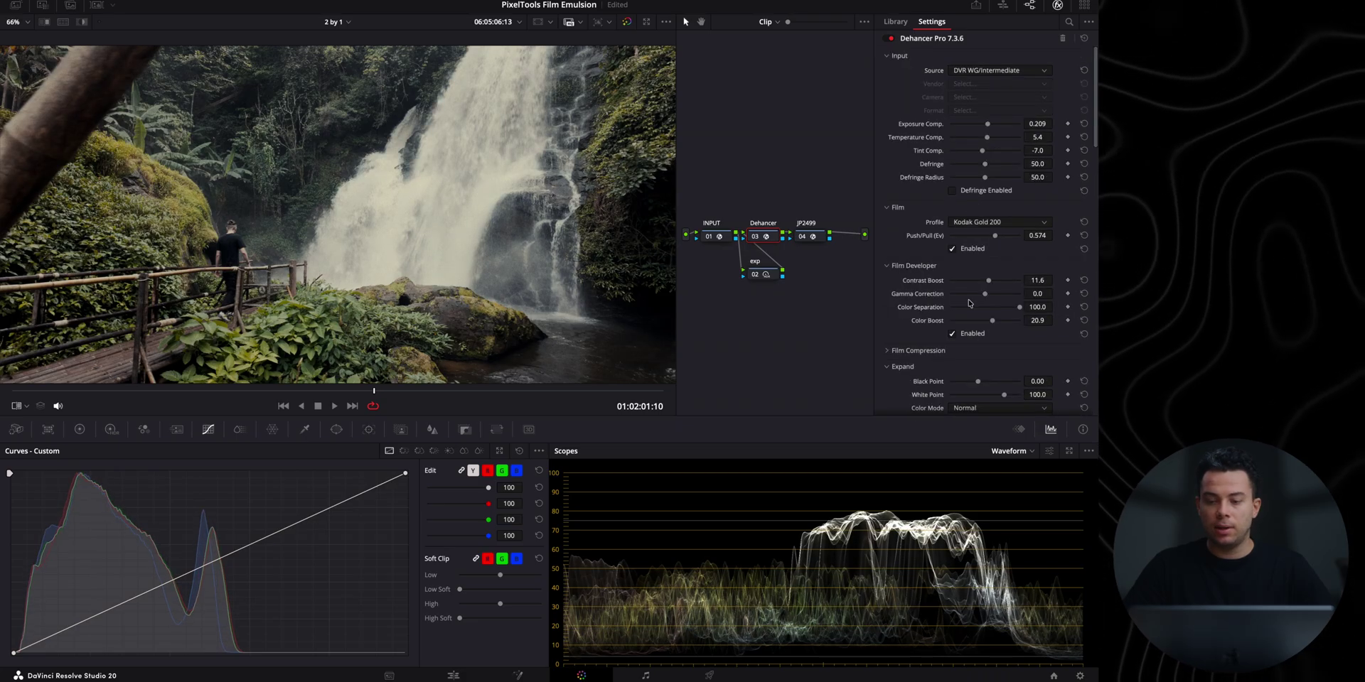
pyautogui.moveTo(993, 324); pyautogui.dragTo(995, 321)
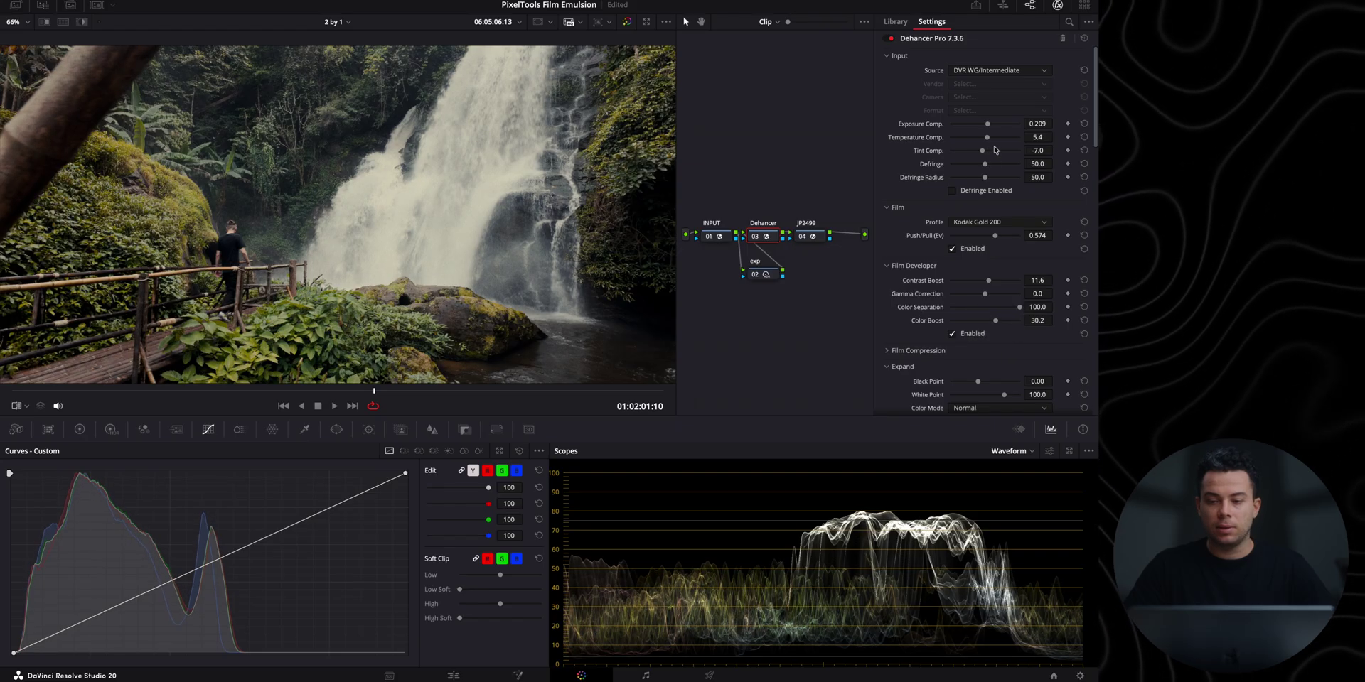
pyautogui.moveTo(989, 140); pyautogui.dragTo(984, 138)
pyautogui.scroll(-1, 941, 174)
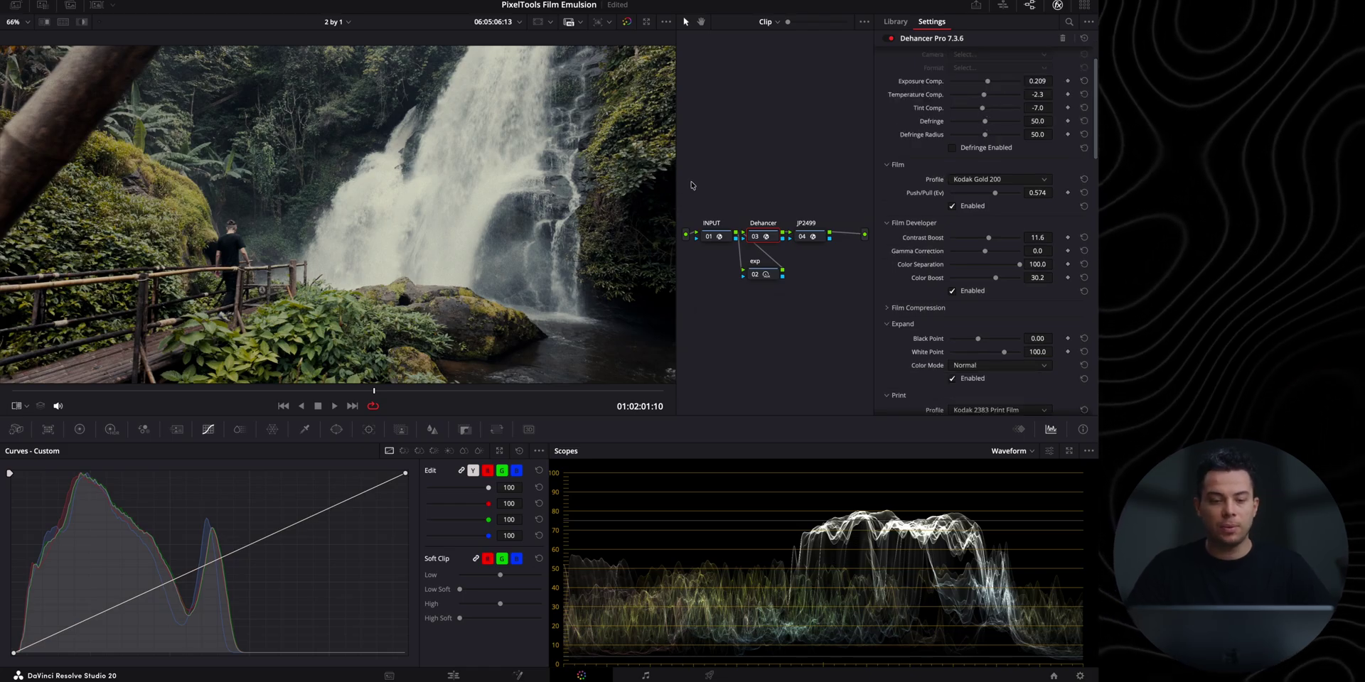
# Step: Enlarge the viewer and wipe back and forth between the tuned Dehancer grade and the more vivid grade
pyautogui.hotkey('alt', 'f')
pyautogui.hotkey('ctrl', 'w')
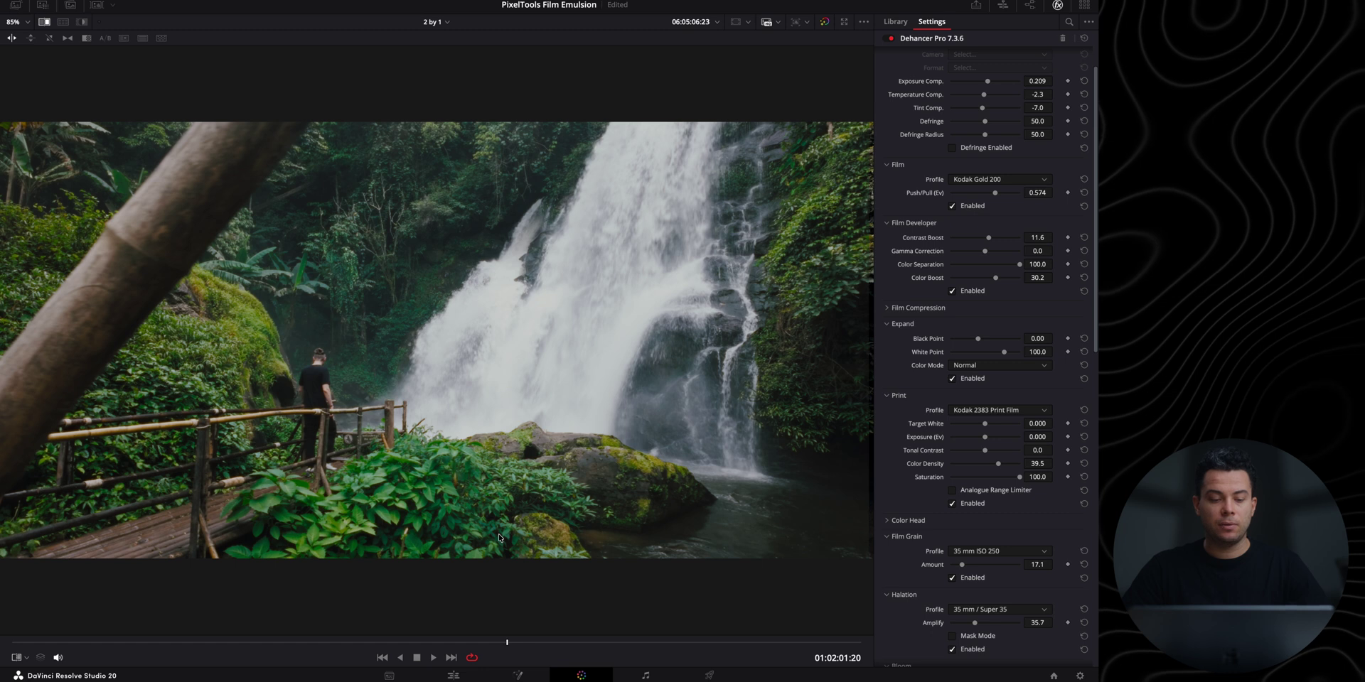
pyautogui.hotkey('ctrl', 'w')
pyautogui.hotkey('ctrl', 'w')
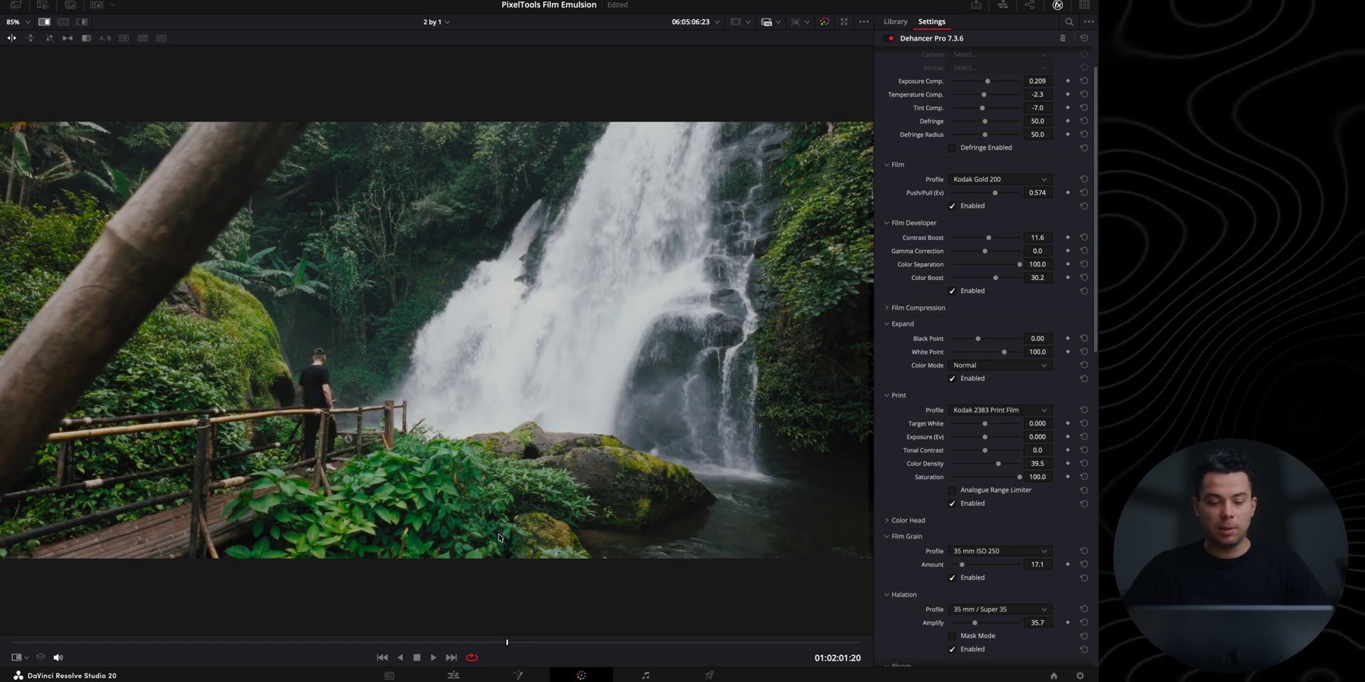
pyautogui.hotkey('ctrl', 'w')
pyautogui.hotkey('ctrl', 'w')
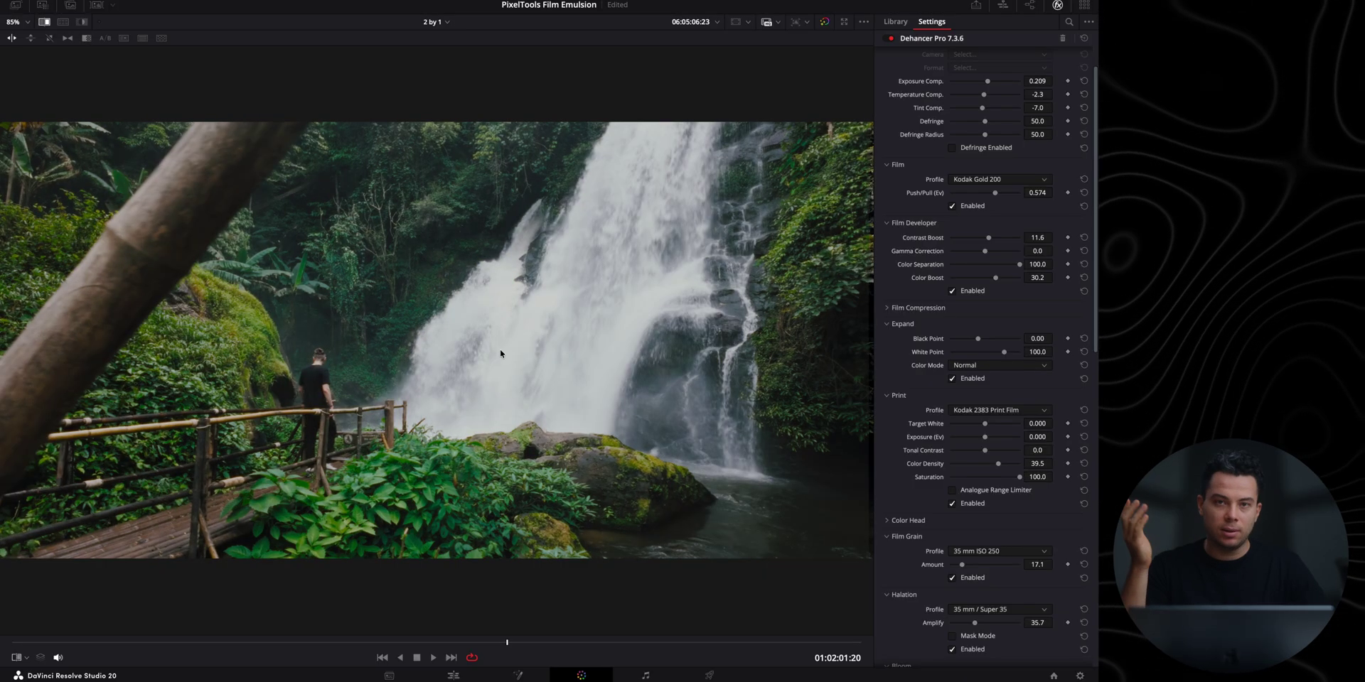
pyautogui.hotkey('ctrl', 'w')
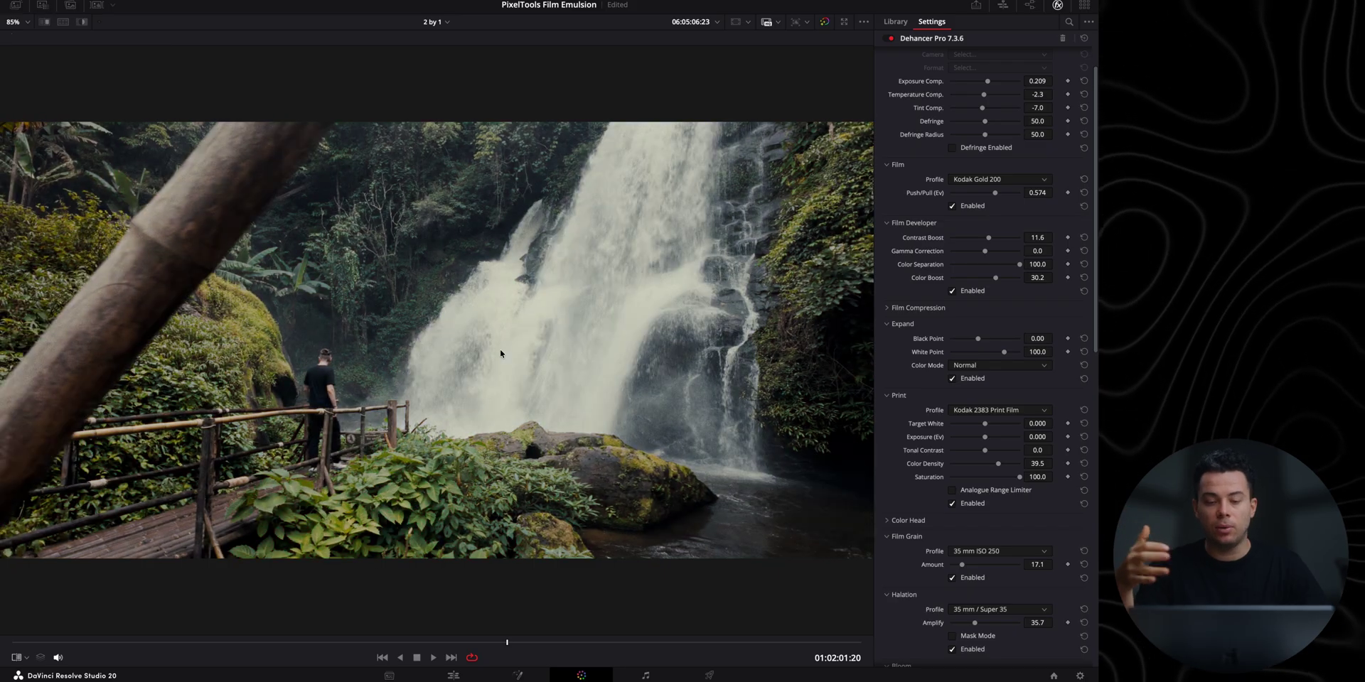
pyautogui.hotkey('ctrl', 'w')
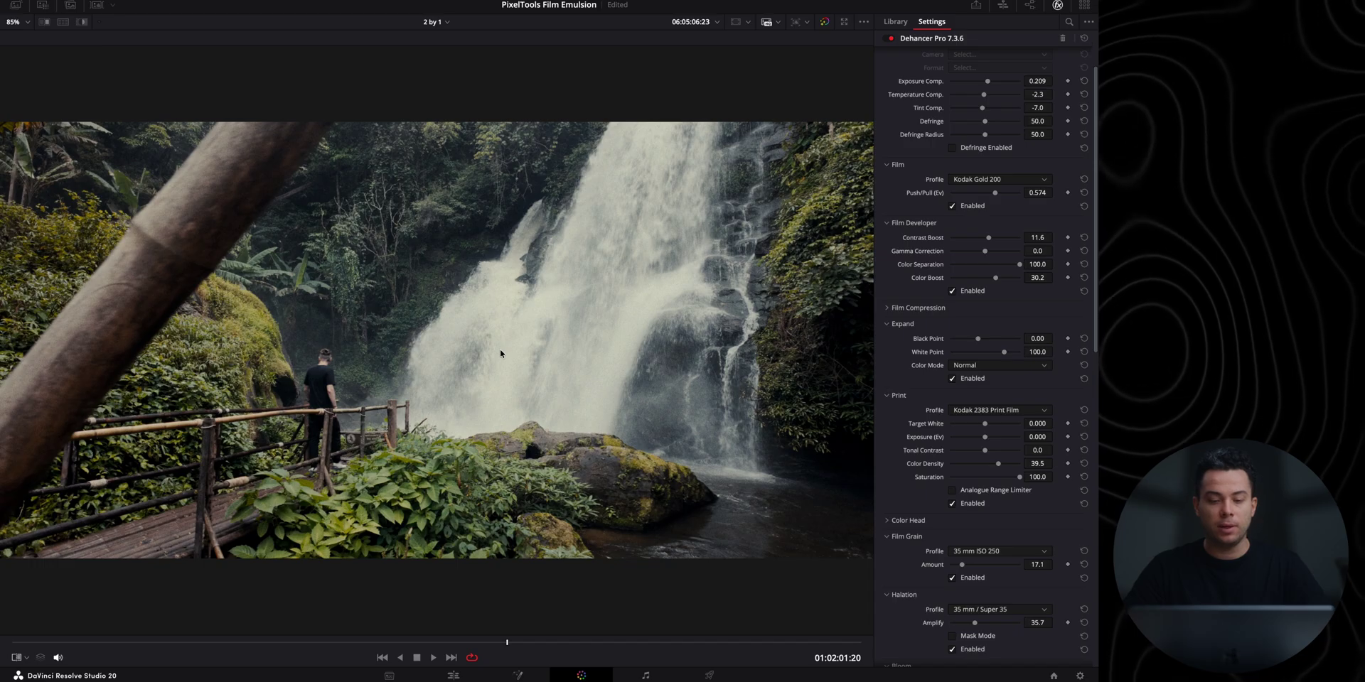
pyautogui.hotkey('ctrl', 'w')
pyautogui.hotkey('ctrl', 'w')
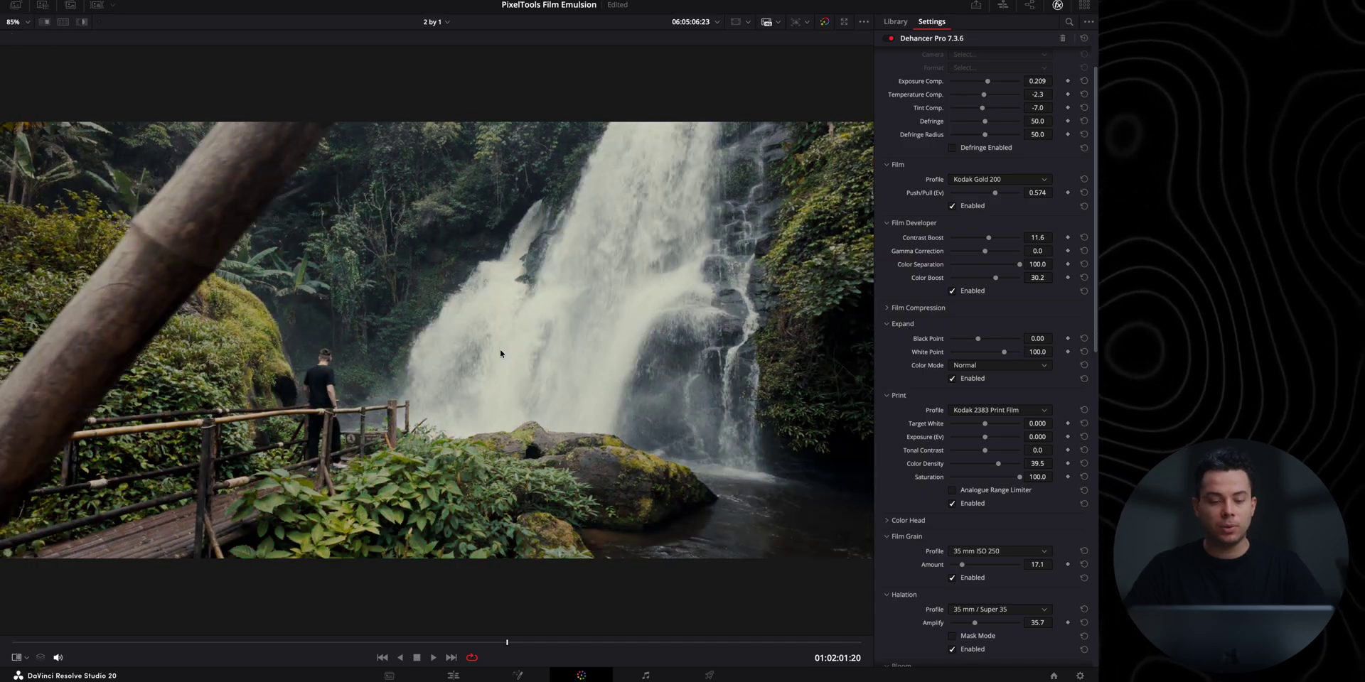
pyautogui.hotkey('ctrl', 'w')
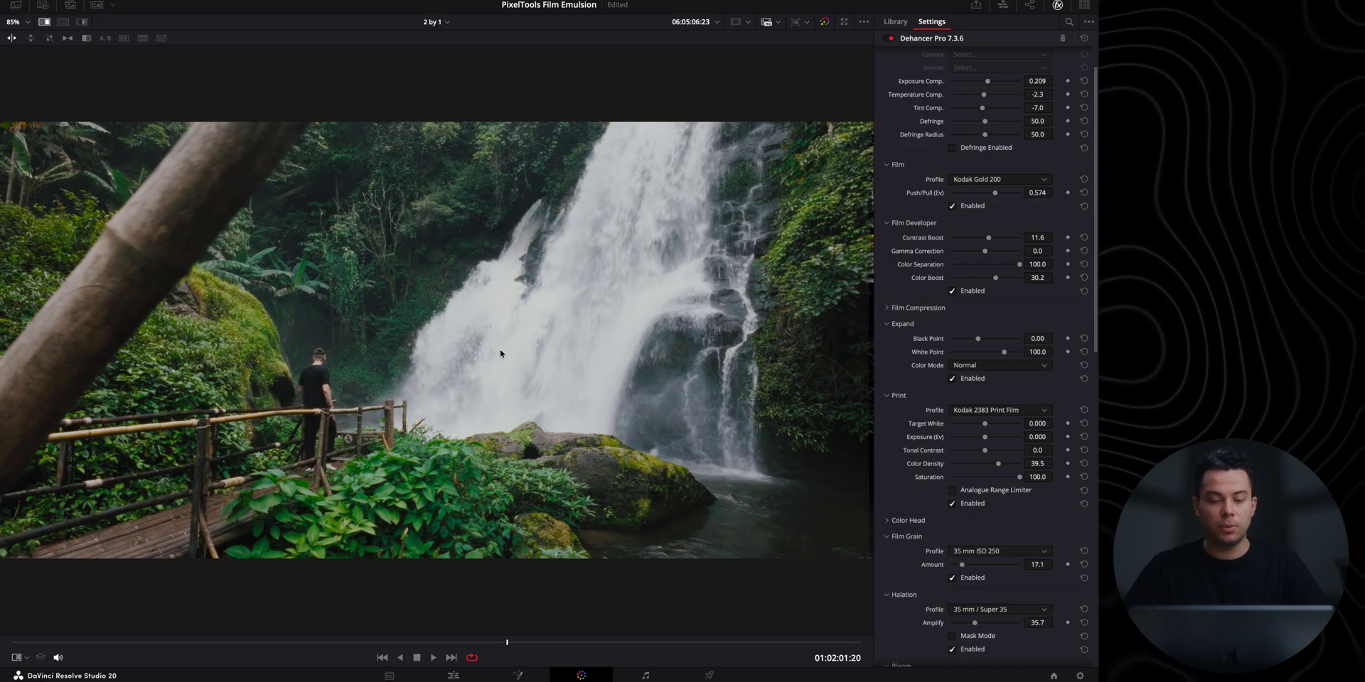
pyautogui.hotkey('ctrl', 'w')
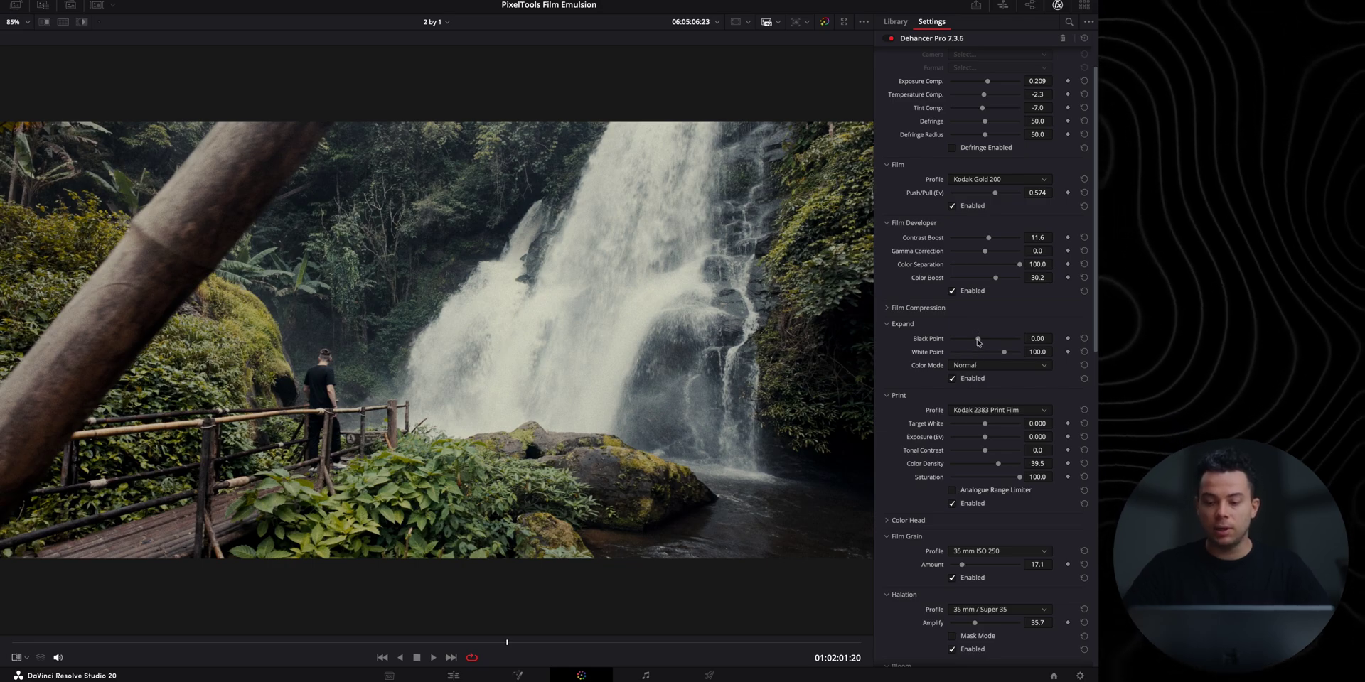
# Step: Set black point to 1.71, Color Boost to about 49, Push/Pull to 2.000 and tonal contrast to 0.4
pyautogui.moveTo(983, 342); pyautogui.dragTo(981, 341)
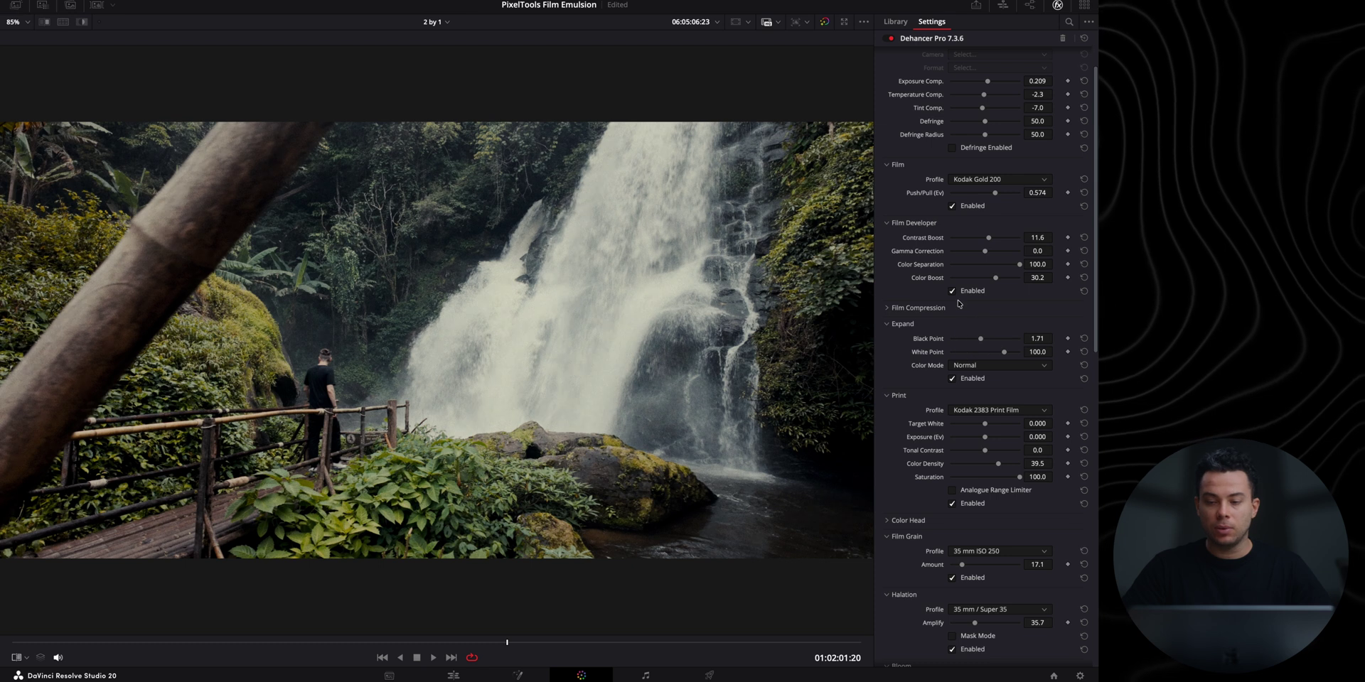
pyautogui.moveTo(996, 279); pyautogui.dragTo(1003, 283)
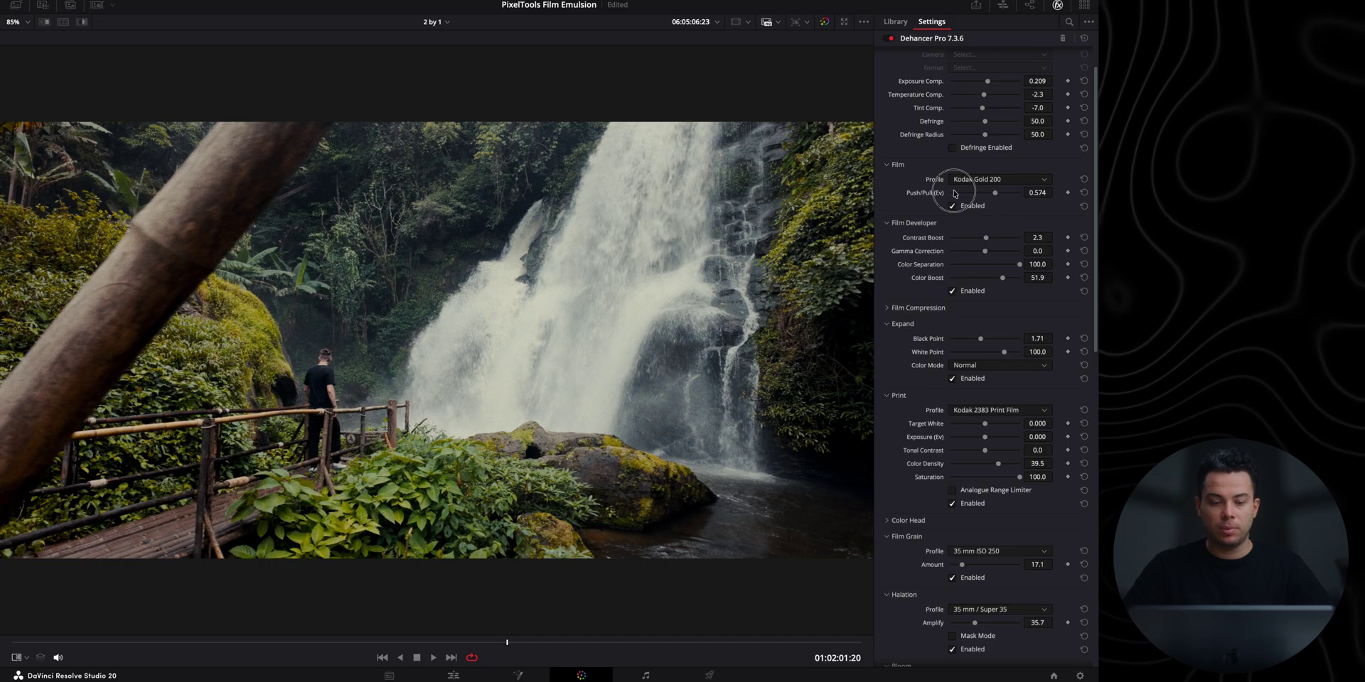
pyautogui.moveTo(983, 196); pyautogui.dragTo(957, 195)
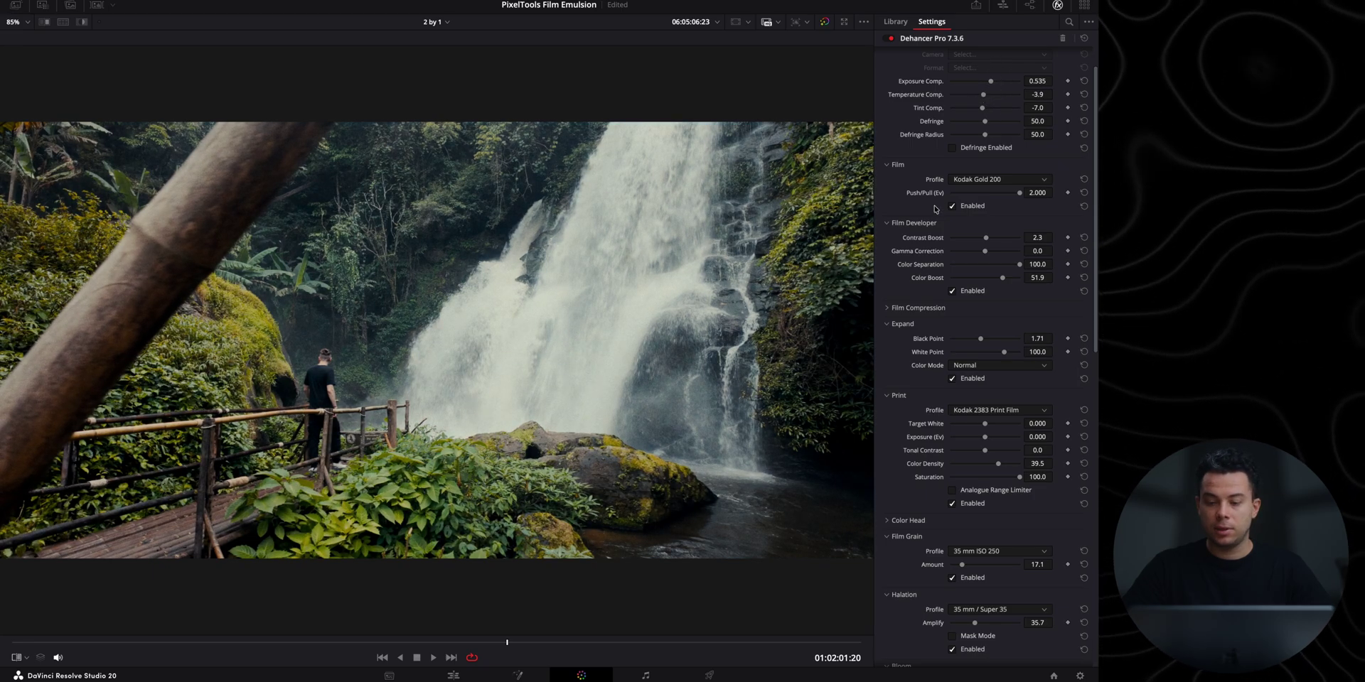
pyautogui.scroll(-3, 931, 228)
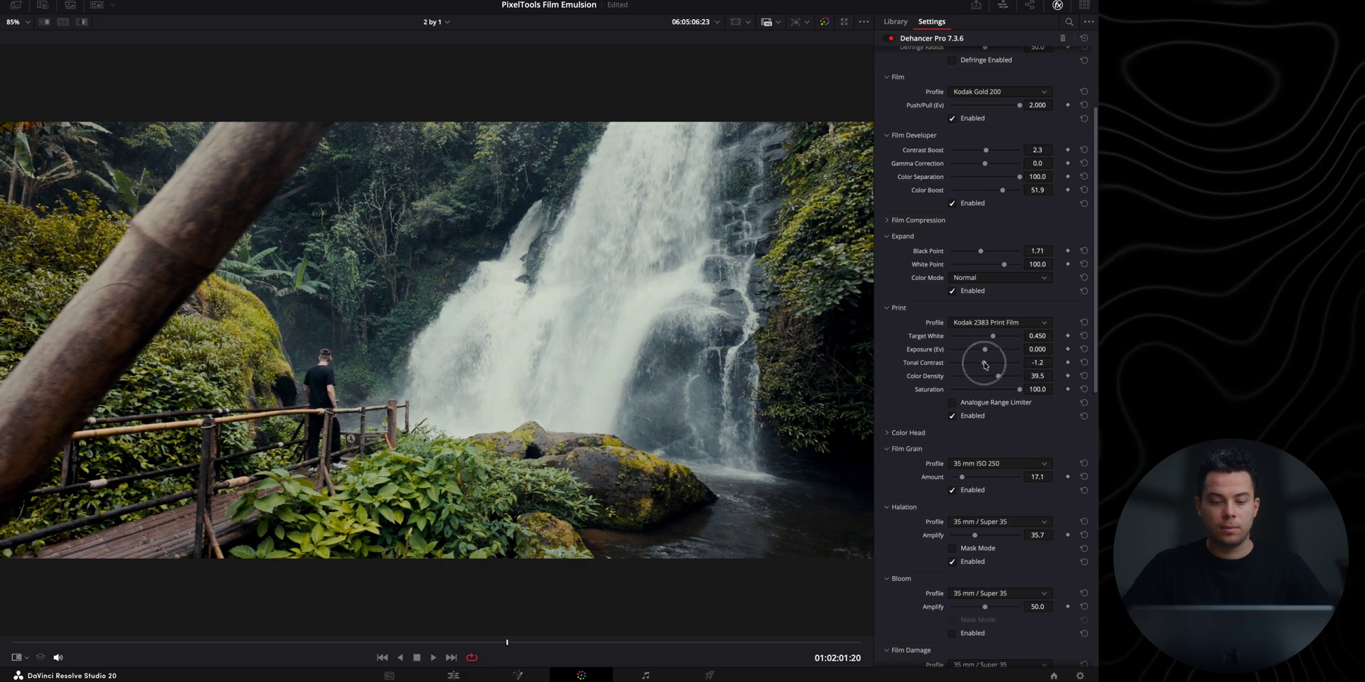
pyautogui.moveTo(988, 364); pyautogui.dragTo(985, 364)
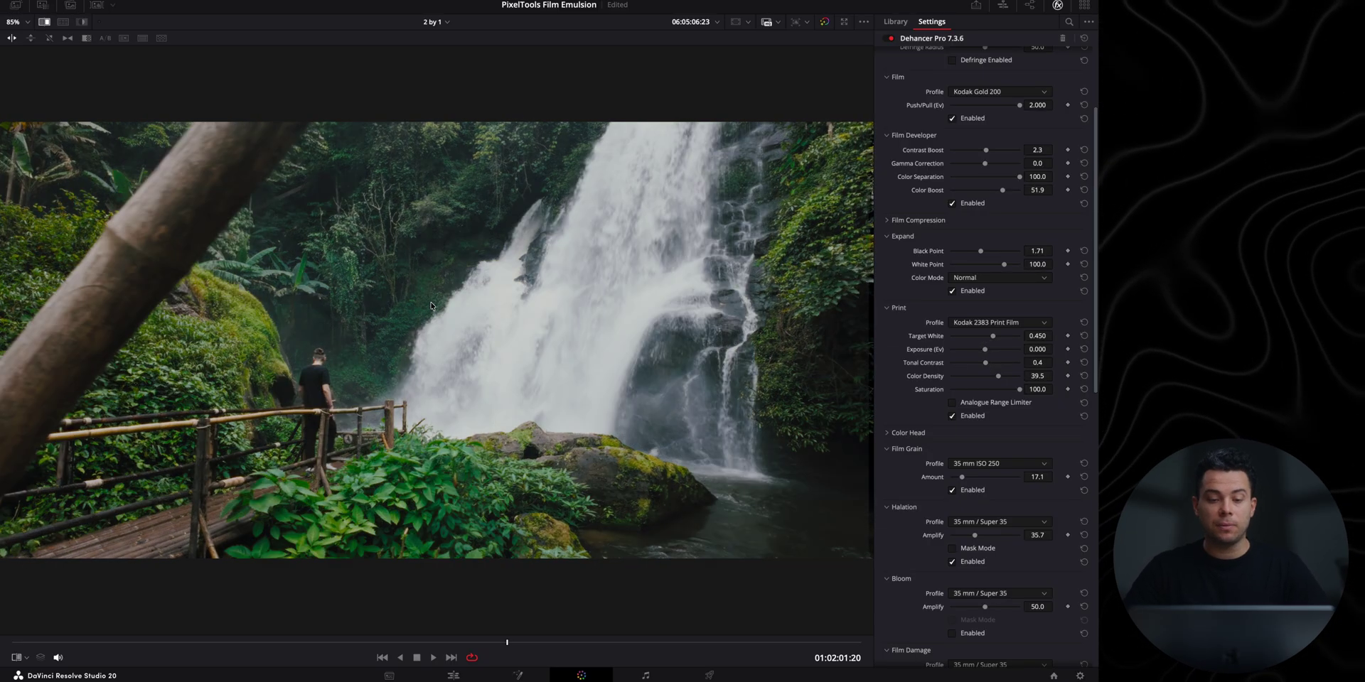
pyautogui.hotkey('ctrl', 'w')
pyautogui.hotkey('ctrl', 'w')
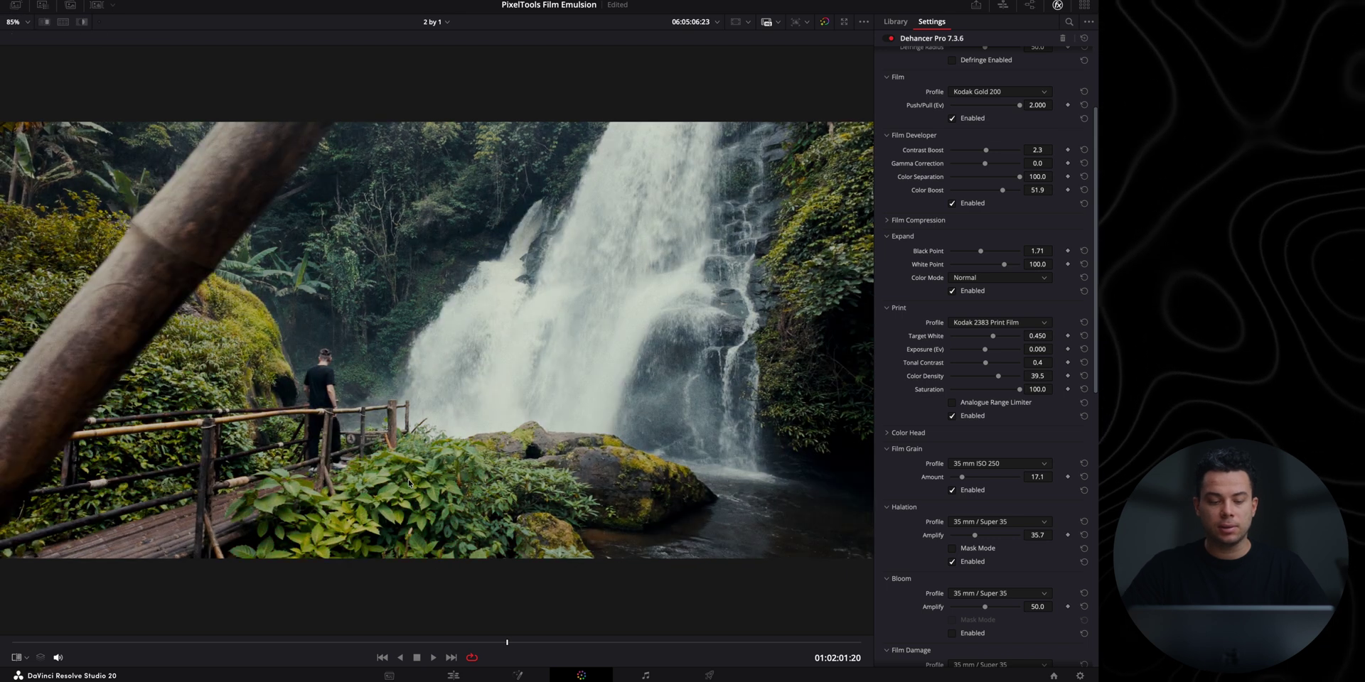
pyautogui.hotkey('ctrl', 'w')
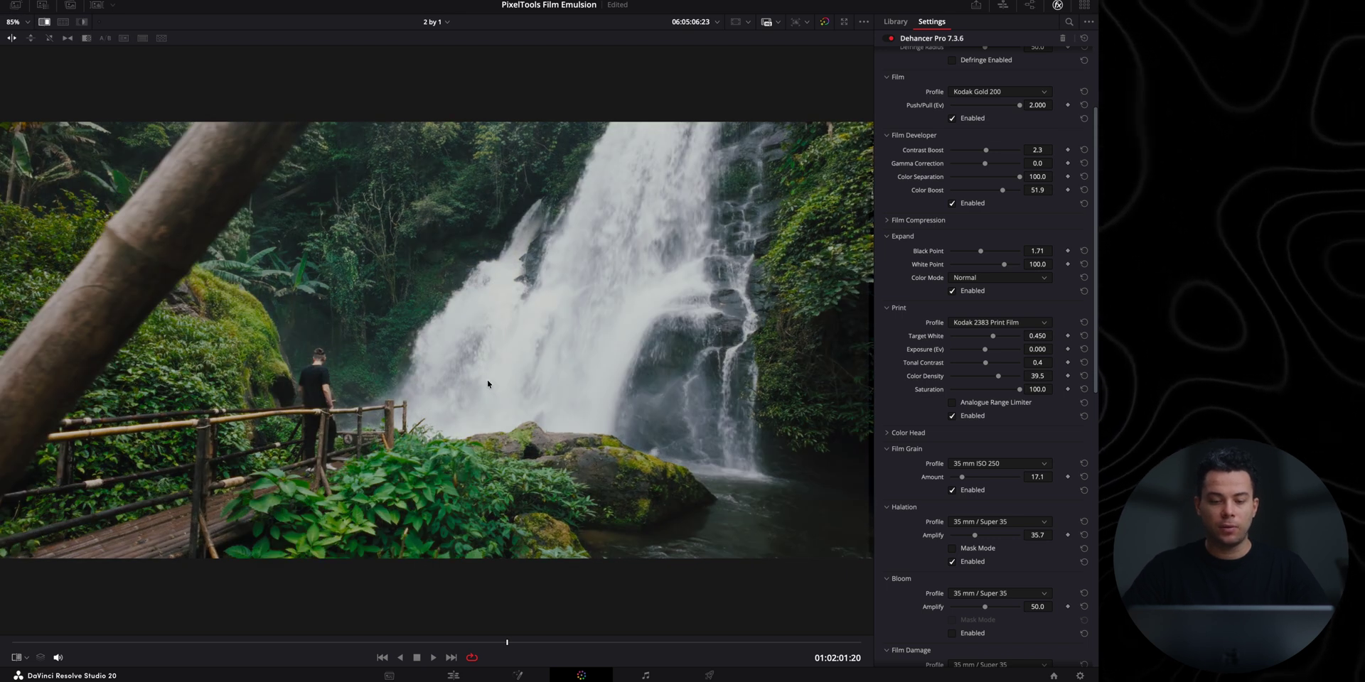
pyautogui.hotkey('ctrl', 'w')
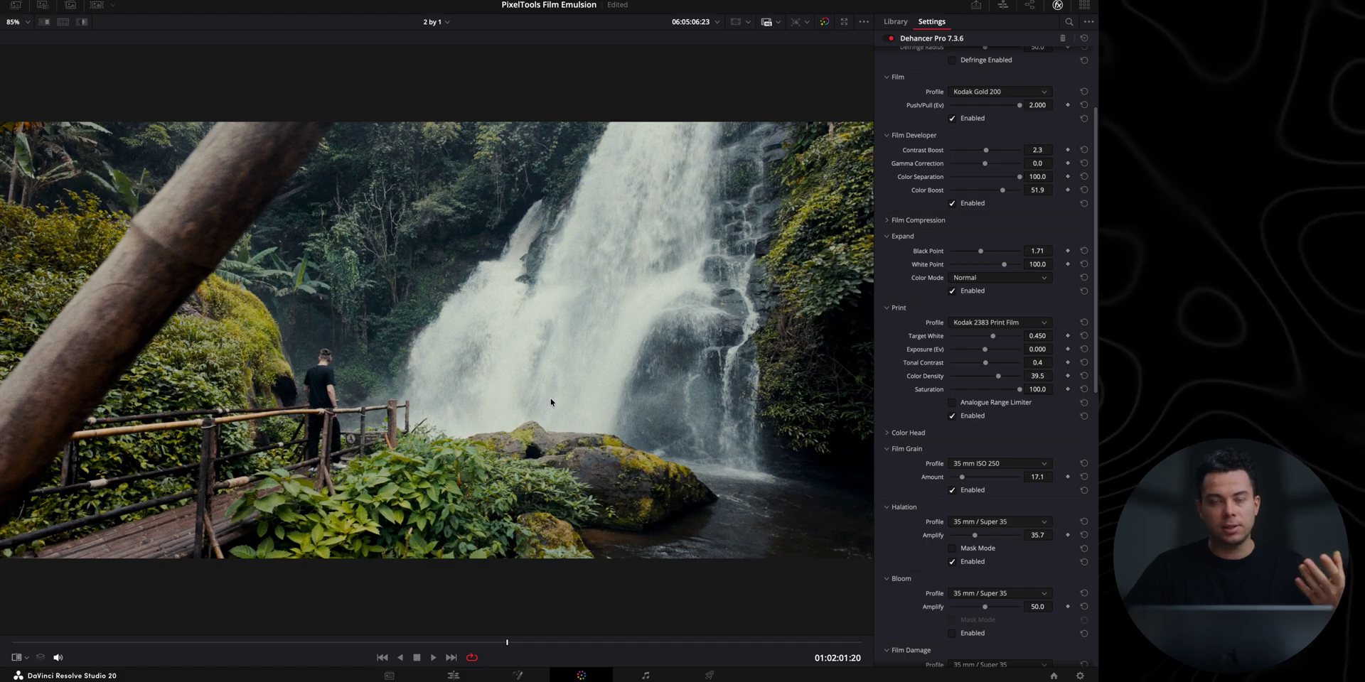
pyautogui.hotkey('ctrl', 'w')
pyautogui.hotkey('ctrl', 'w')
pyautogui.hotkey('ctrl', 'w')
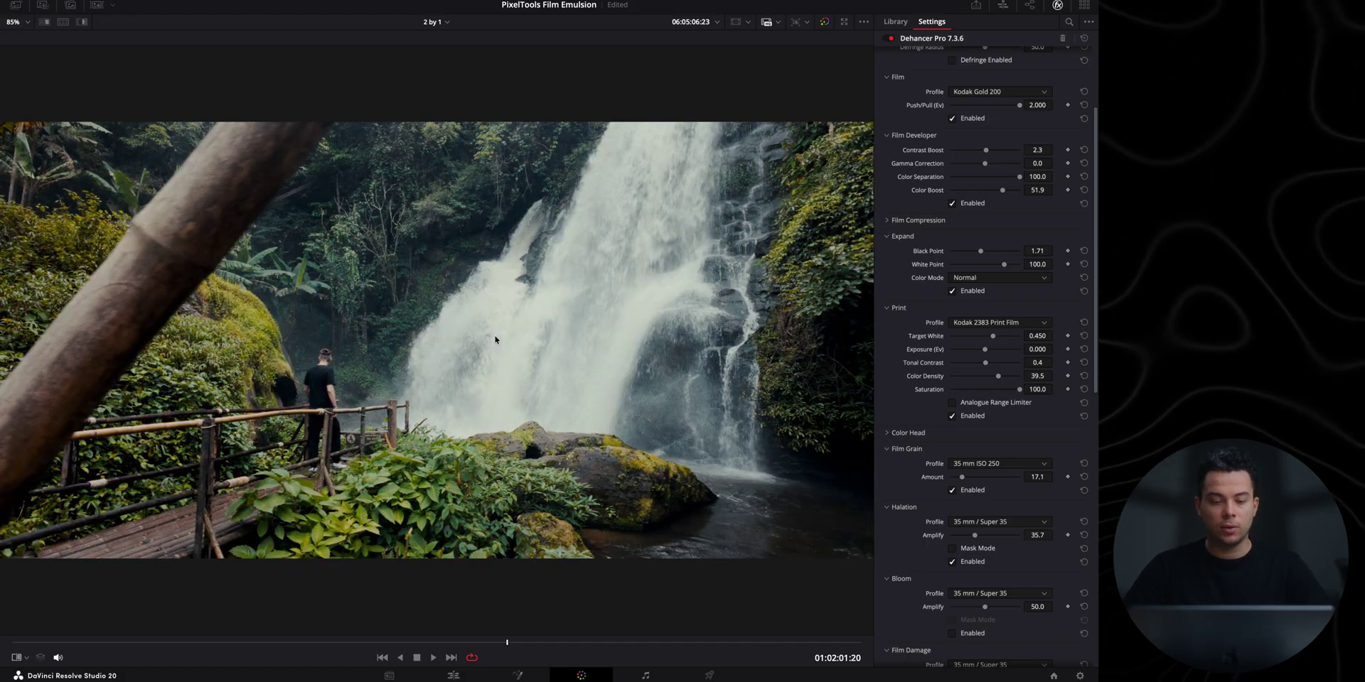
pyautogui.hotkey('ctrl', 'w')
pyautogui.hotkey('ctrl', 'w')
pyautogui.hotkey('ctrl', 'w')
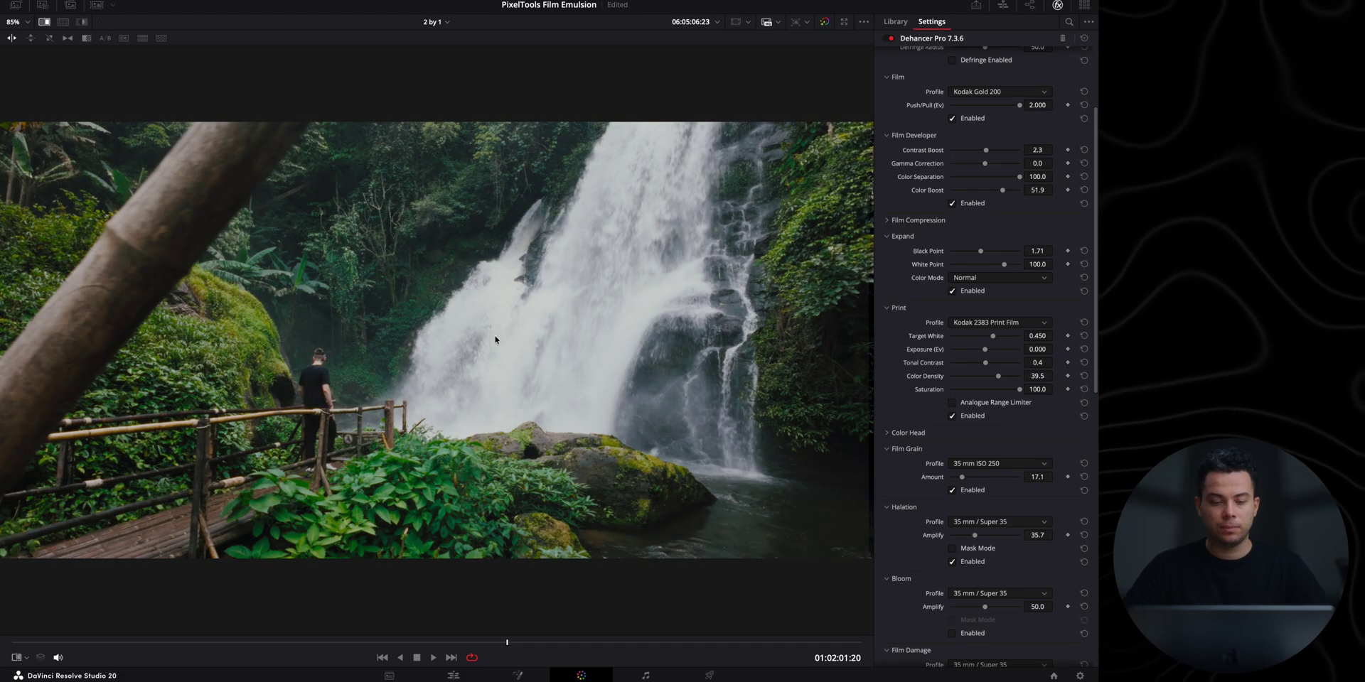
pyautogui.hotkey('ctrl', 'w')
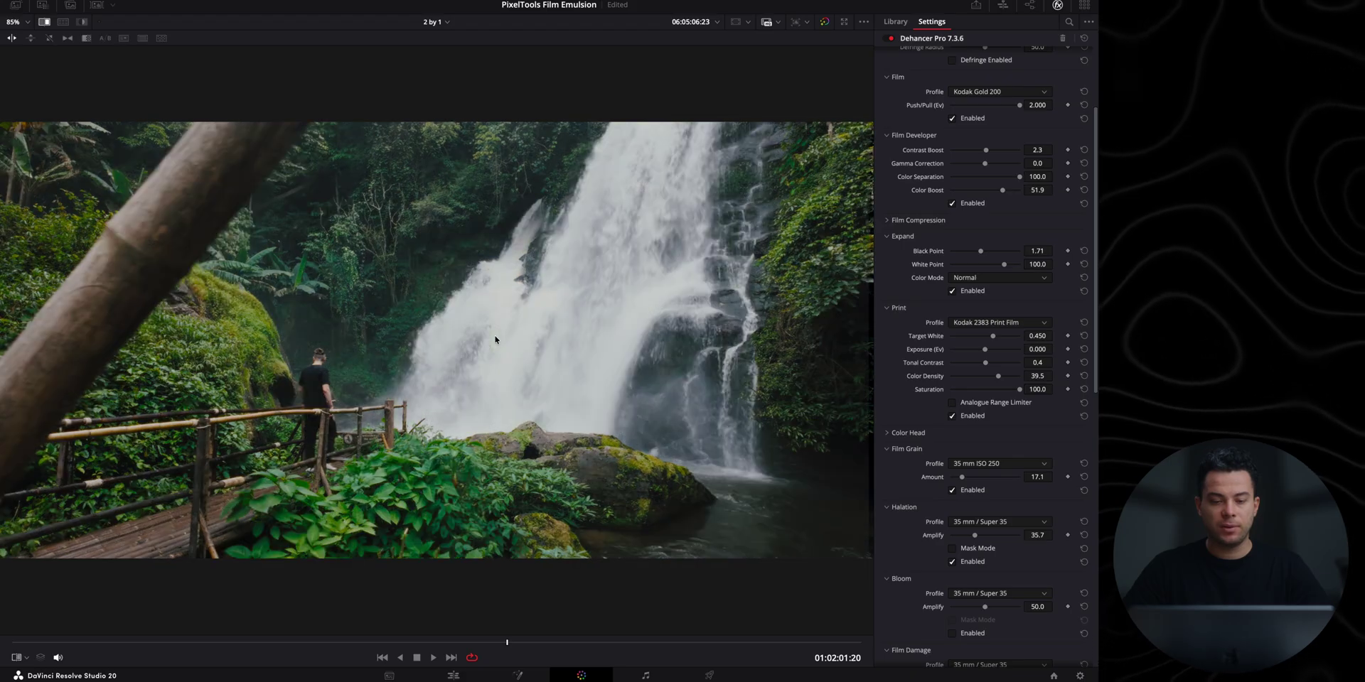
pyautogui.hotkey('ctrl', 'w')
pyautogui.hotkey('ctrl', 'w')
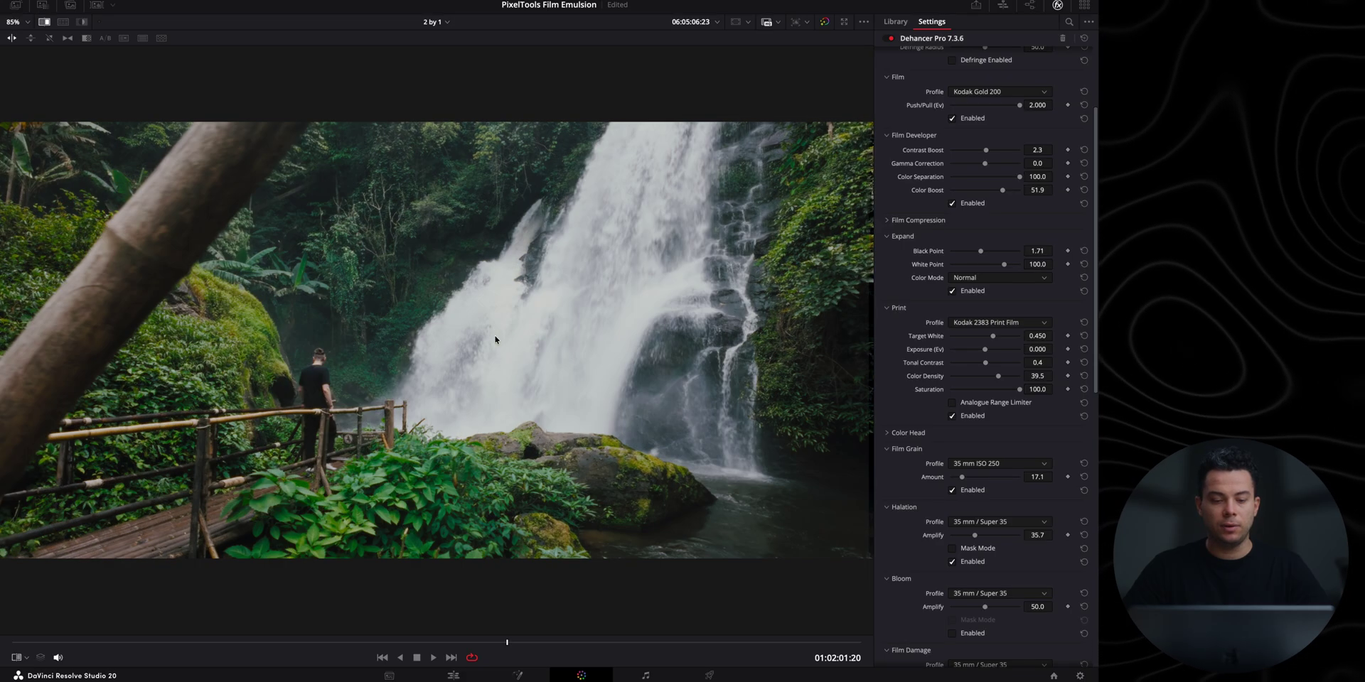